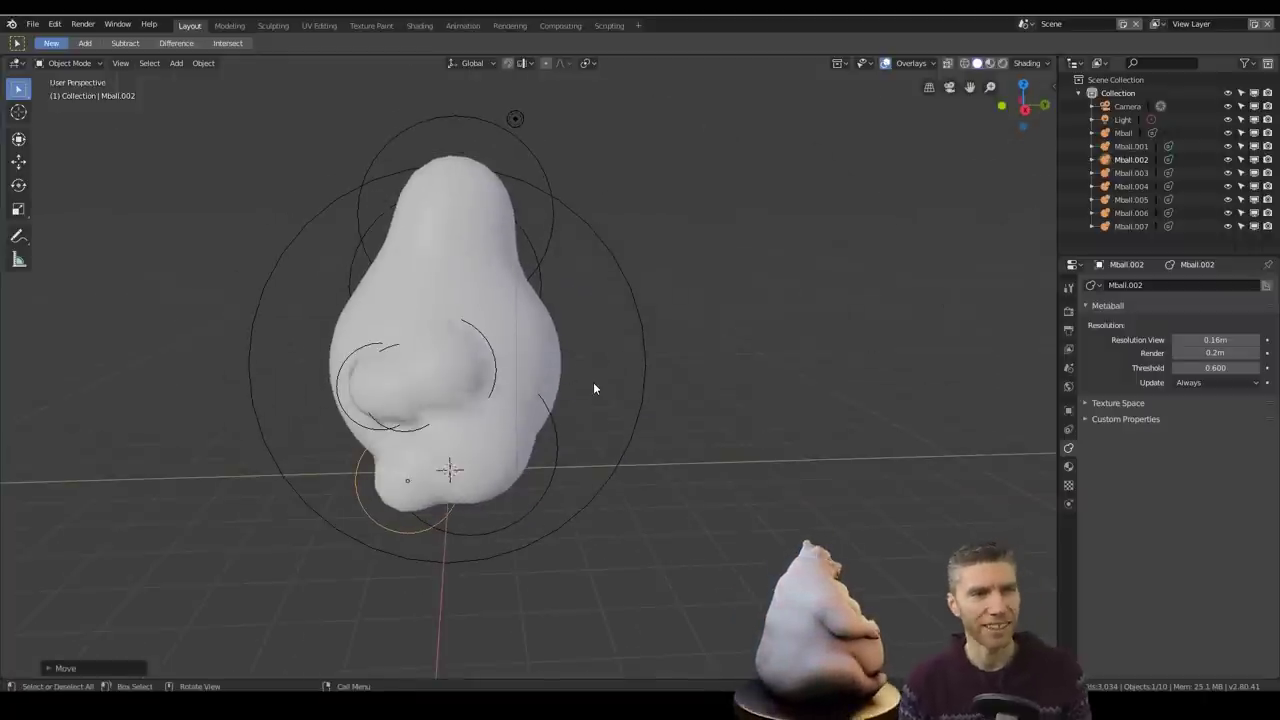
# Pick out the arm metaballs at the front of the body and scale the hand metaball
pyautogui.click(496, 358)
pyautogui.keyDown('shift'); pyautogui.click(404, 414); pyautogui.keyUp('shift')
pyautogui.moveTo(404, 414); pyautogui.dragTo(360, 392, button='middle')
pyautogui.scroll(3, 358, 390)
pyautogui.click(186, 374)
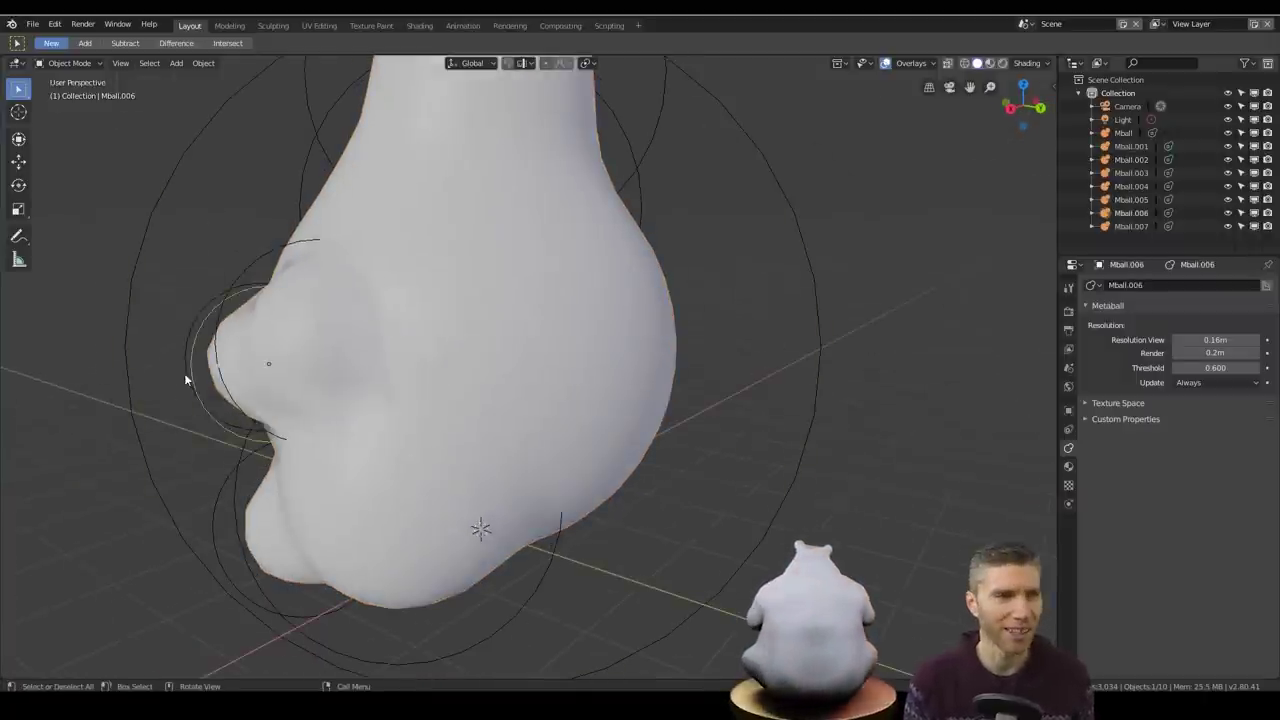
pyautogui.press('s')
pyautogui.click(832, 413)
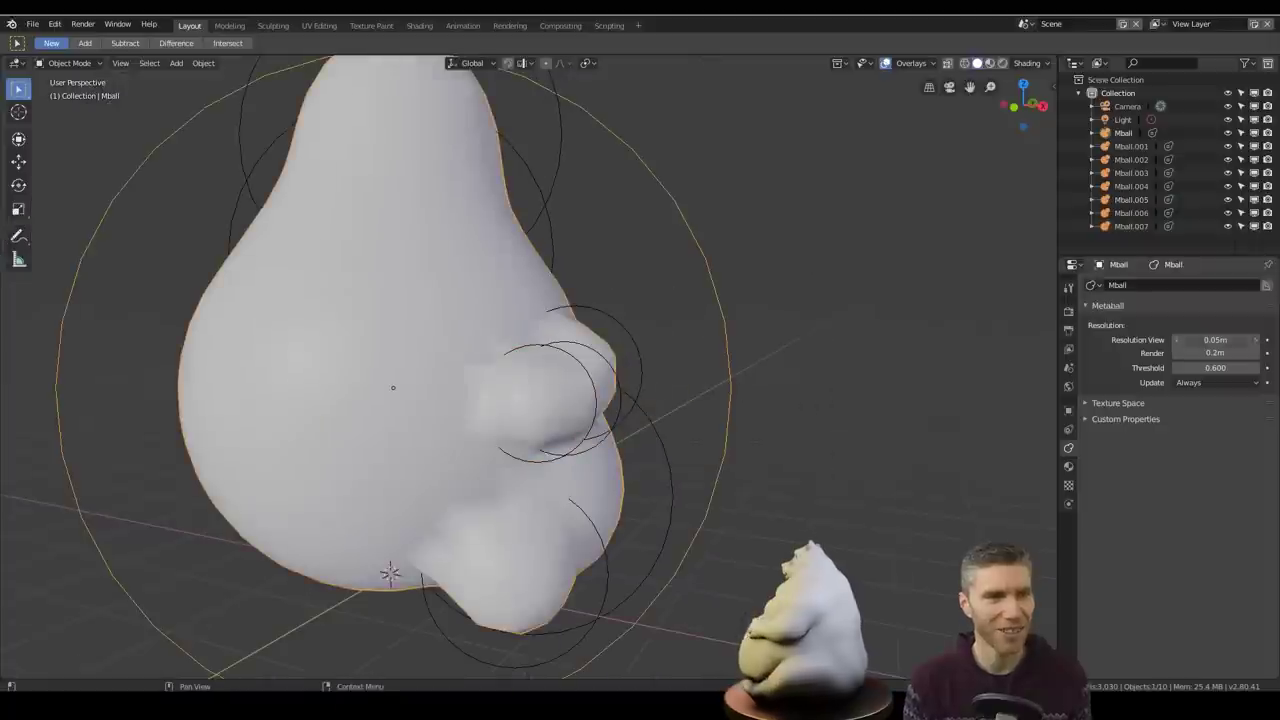
# Set the large body metaball's view resolution to 0.07 m
pyautogui.moveTo(985, 405); pyautogui.dragTo(805, 418, button='middle')
pyautogui.moveTo(1215, 340); pyautogui.dragTo(1225, 340)
pyautogui.moveTo(790, 440); pyautogui.dragTo(1035, 440, button='middle')
# Select the three metaballs forming the arms at the front of the body and move them
pyautogui.scroll(2, 752, 410)
pyautogui.moveTo(752, 410); pyautogui.dragTo(752, 358)
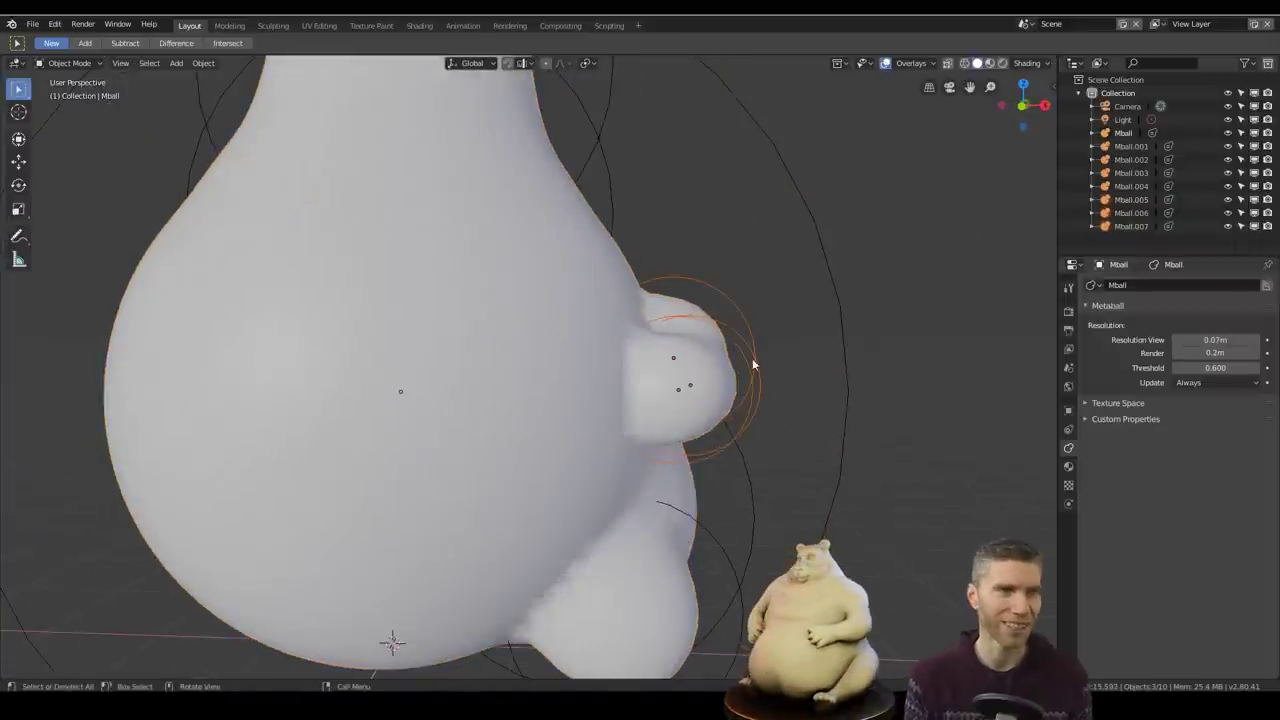
pyautogui.press('g')
pyautogui.click(752, 364)
# Duplicate a single metaball on the figure and scale the copy
pyautogui.scroll(-4, 800, 385)
pyautogui.moveTo(836, 397); pyautogui.dragTo(782, 386, button='middle')
pyautogui.hotkey('shift', 'd')
pyautogui.press('s')
pyautogui.click(700, 418)
pyautogui.press('KP_3')
pyautogui.moveTo(618, 420); pyautogui.dragTo(735, 470, button='middle')
# Save the scene as untitled.blend in a new folder named "24 - fat"
pyautogui.click(33, 24)
pyautogui.click(70, 131)
pyautogui.click(99, 64)
pyautogui.write('24 - fat')
pyautogui.press('Return')
pyautogui.click(205, 433)
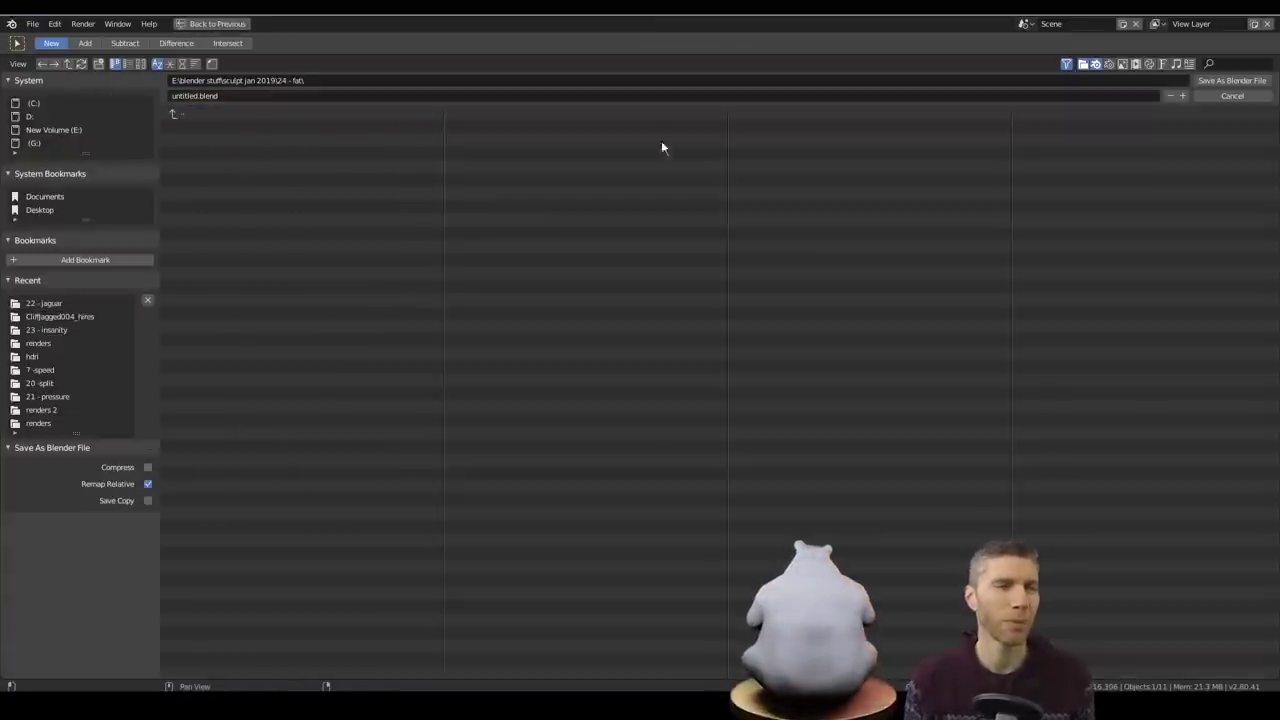
pyautogui.click(1215, 80)
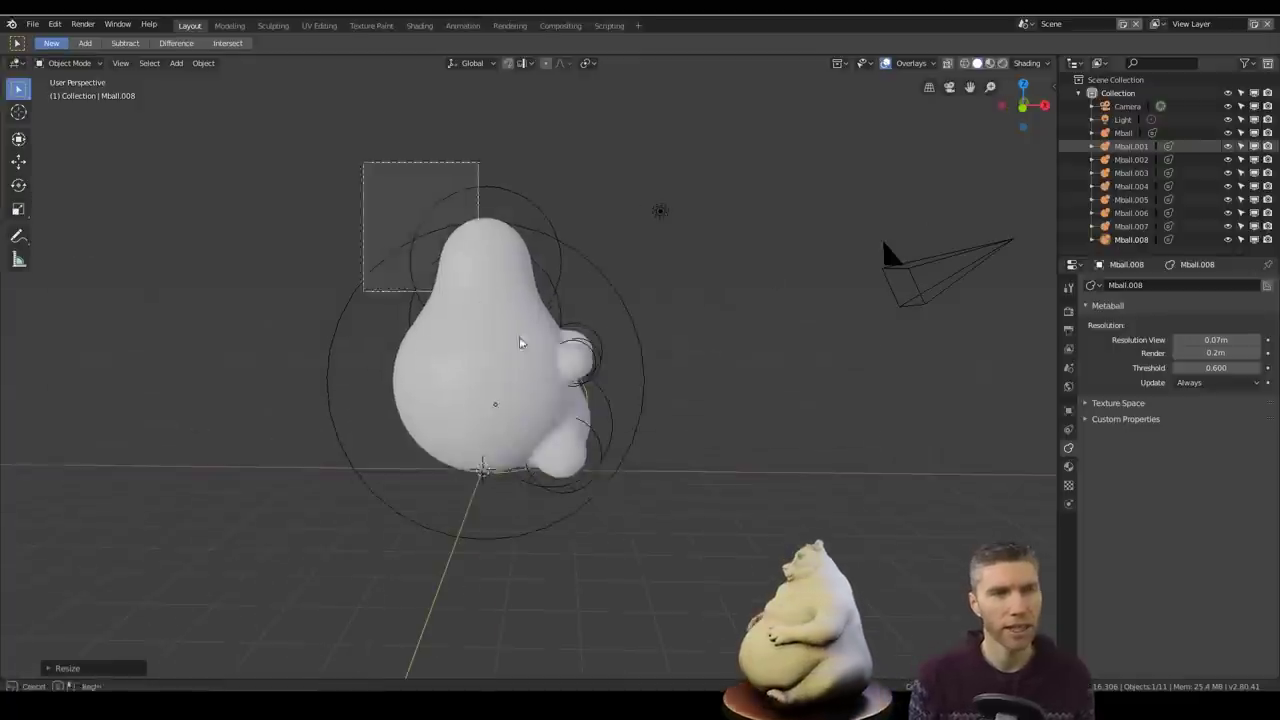
# Convert all the metaballs into one mesh and switch to the Sculpting workspace
pyautogui.press('a')
pyautogui.click(203, 63)
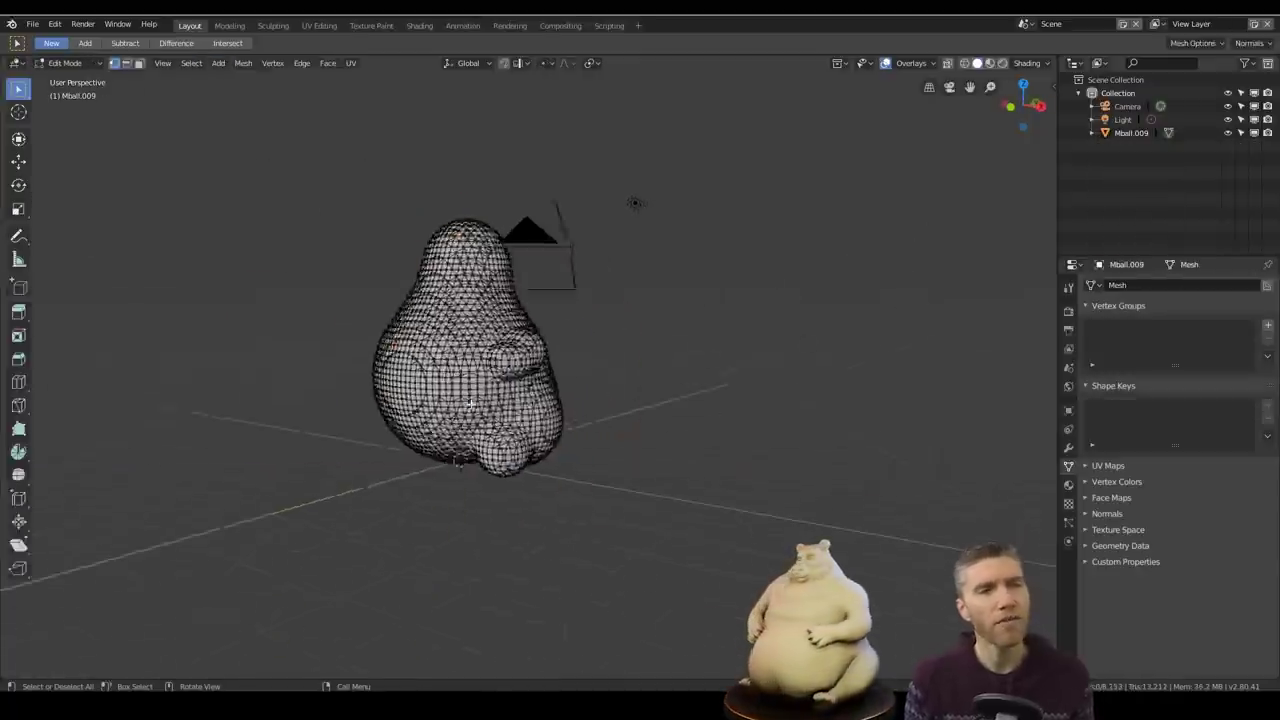
pyautogui.click(280, 26)
pyautogui.scroll(-4, 300, 120)
pyautogui.keyDown('shift'); pyautogui.moveTo(318, 115); pyautogui.dragTo(318, 289, button='middle'); pyautogui.keyUp('shift')
pyautogui.moveTo(318, 289); pyautogui.dragTo(257, 289, button='middle')
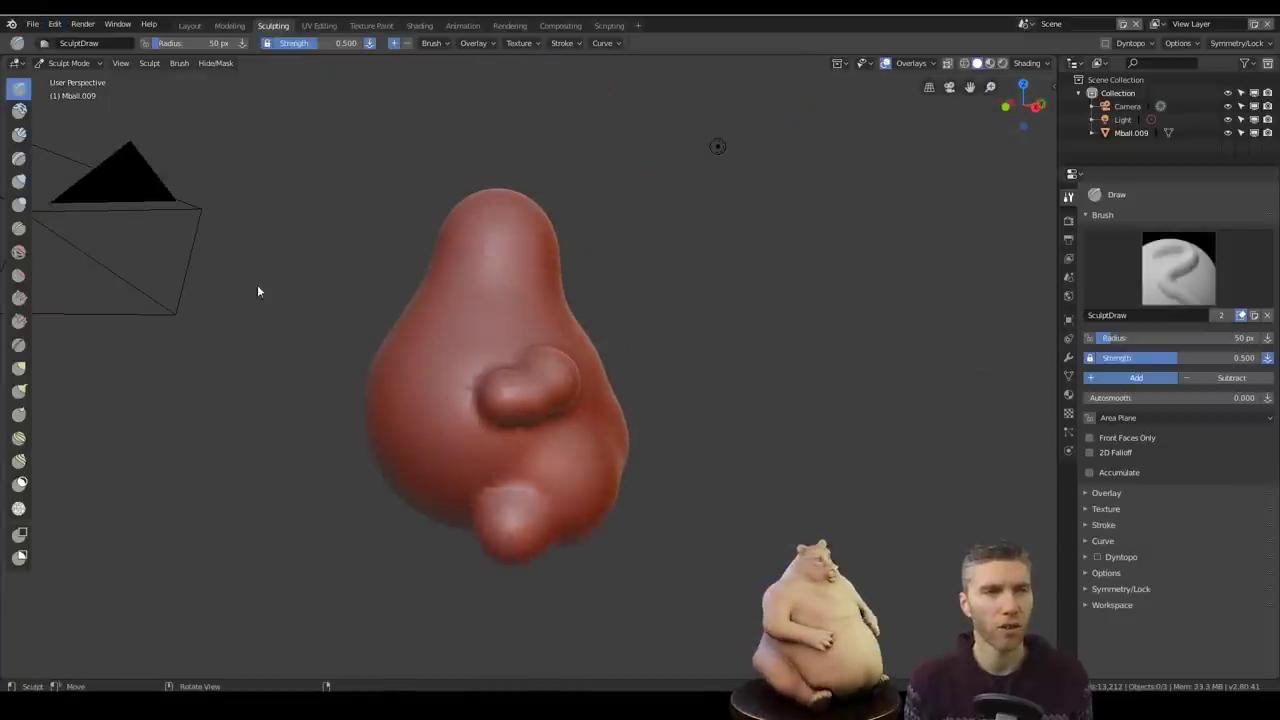
# Choose the Snake Hook brush and enable Dyntopo with Constant Detail at resolution 10
pyautogui.click(19, 391)
pyautogui.click(1097, 584)
pyautogui.click(1087, 584)
pyautogui.click(1247, 632)
pyautogui.click(1225, 600)
pyautogui.moveTo(505, 395); pyautogui.dragTo(588, 424, button='middle')
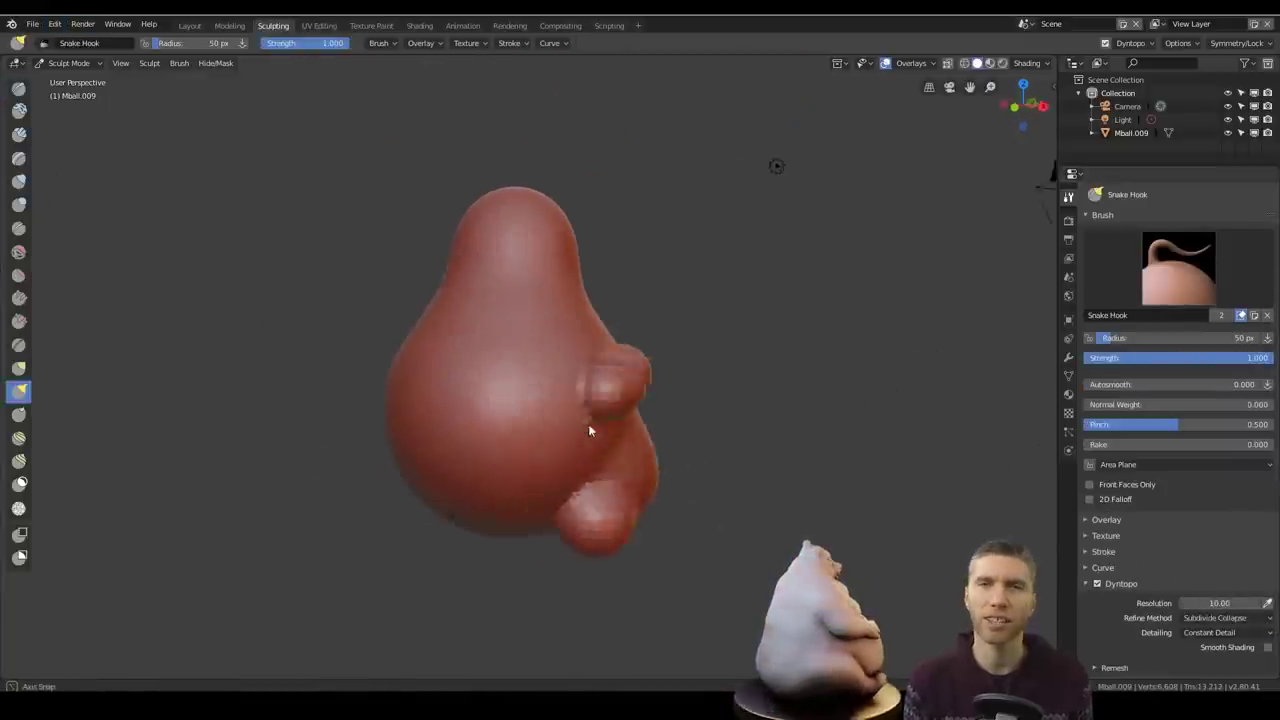
# Set the Snake Hook radius to 212 px and symmetrize the mesh from +X to -X
pyautogui.press('f')
pyautogui.click(767, 423)
pyautogui.moveTo(663, 349); pyautogui.dragTo(689, 454, button='middle')
pyautogui.click(1114, 668)
pyautogui.scroll(-3, 1130, 640)
pyautogui.click(1227, 603)
pyautogui.click(1215, 557)
pyautogui.click(1112, 619)
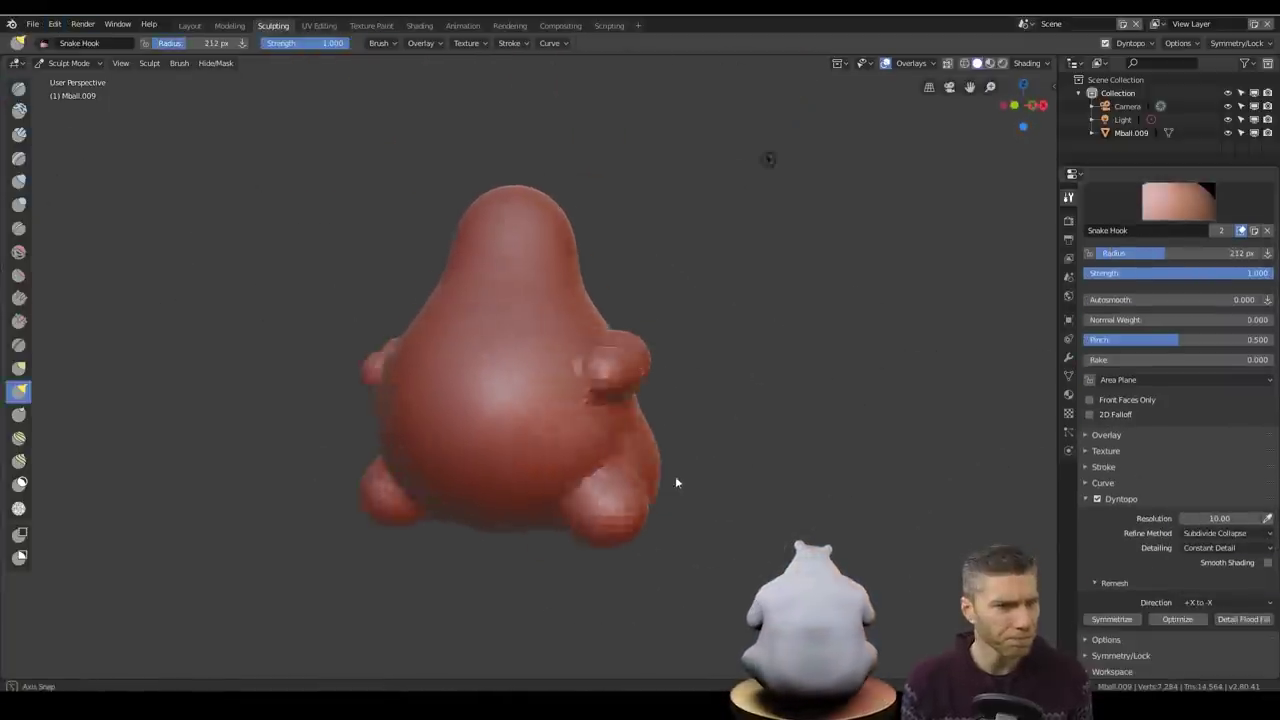
# Resize the Snake Hook brush and pull the upper body outward to start forming the head
pyautogui.press('f')
pyautogui.click(562, 466)
pyautogui.moveTo(550, 516)
pyautogui.mouseDown(button='middle')
pyautogui.moveTo(614, 410)
pyautogui.moveTo(586, 484)
pyautogui.moveTo(595, 448)
pyautogui.moveTo(759, 480)
pyautogui.moveTo(636, 549)
pyautogui.moveTo(667, 510)
pyautogui.moveTo(560, 478)
pyautogui.mouseUp(button='middle')
pyautogui.scroll(2, 595, 448)
pyautogui.scroll(-2, 636, 549)
pyautogui.press('f')
pyautogui.click(454, 268)
pyautogui.moveTo(468, 268); pyautogui.dragTo(392, 276)
pyautogui.moveTo(535, 250); pyautogui.dragTo(651, 230, button='middle')
# Resize the Snake Hook brush again and build up the bear's head and face with two pulls
pyautogui.scroll(2, 600, 285)
pyautogui.press('f')
pyautogui.click(640, 270)
pyautogui.moveTo(636, 234); pyautogui.dragTo(596, 196)
pyautogui.moveTo(690, 200)
pyautogui.mouseDown(button='middle')
pyautogui.moveTo(560, 196)
pyautogui.moveTo(575, 300)
pyautogui.mouseUp(button='middle')
pyautogui.moveTo(575, 300)
pyautogui.keyDown('ctrl'); pyautogui.mouseDown(button='middle')
pyautogui.moveTo(574, 269)
pyautogui.moveTo(576, 340)
pyautogui.mouseUp(button='middle'); pyautogui.keyUp('ctrl')
pyautogui.moveTo(620, 325); pyautogui.dragTo(550, 317, button='middle')
pyautogui.press('f')
pyautogui.click(540, 310)
pyautogui.moveTo(508, 300); pyautogui.dragTo(533, 302)
pyautogui.moveTo(560, 325); pyautogui.dragTo(600, 400, button='middle')
# Pull the ears upward out of the top of the head with a resized Snake Hook brush
pyautogui.moveTo(590, 440)
pyautogui.keyDown('ctrl'); pyautogui.mouseDown(button='middle')
pyautogui.moveTo(562, 379)
pyautogui.moveTo(690, 360)
pyautogui.mouseUp(button='middle'); pyautogui.keyUp('ctrl')
pyautogui.press('f')
pyautogui.click(705, 275)
pyautogui.moveTo(746, 242); pyautogui.dragTo(736, 198)
pyautogui.moveTo(690, 255)
pyautogui.mouseDown(button='middle')
pyautogui.moveTo(559, 318)
pyautogui.moveTo(690, 250)
pyautogui.mouseUp(button='middle')
pyautogui.moveTo(722, 214); pyautogui.dragTo(716, 205)
pyautogui.moveTo(480, 285)
pyautogui.mouseDown(button='middle')
pyautogui.moveTo(564, 302)
pyautogui.moveTo(500, 285)
pyautogui.mouseUp(button='middle')
# Set the Snake Hook radius to 245 px and pull the head's shape slightly upward
pyautogui.press('f')
pyautogui.click(640, 305)
pyautogui.moveTo(740, 320)
pyautogui.mouseDown(button='middle')
pyautogui.moveTo(660, 305)
pyautogui.moveTo(640, 265)
pyautogui.mouseUp(button='middle')
pyautogui.press('f')
pyautogui.click(600, 300)
pyautogui.moveTo(600, 345)
pyautogui.mouseDown(button='middle')
pyautogui.moveTo(773, 363)
pyautogui.moveTo(660, 365)
pyautogui.mouseUp(button='middle')
pyautogui.keyDown('ctrl'); pyautogui.moveTo(660, 365); pyautogui.dragTo(692, 290, button='middle'); pyautogui.keyUp('ctrl')
pyautogui.press('f')
pyautogui.click(700, 310)
pyautogui.moveTo(680, 240); pyautogui.dragTo(672, 215)
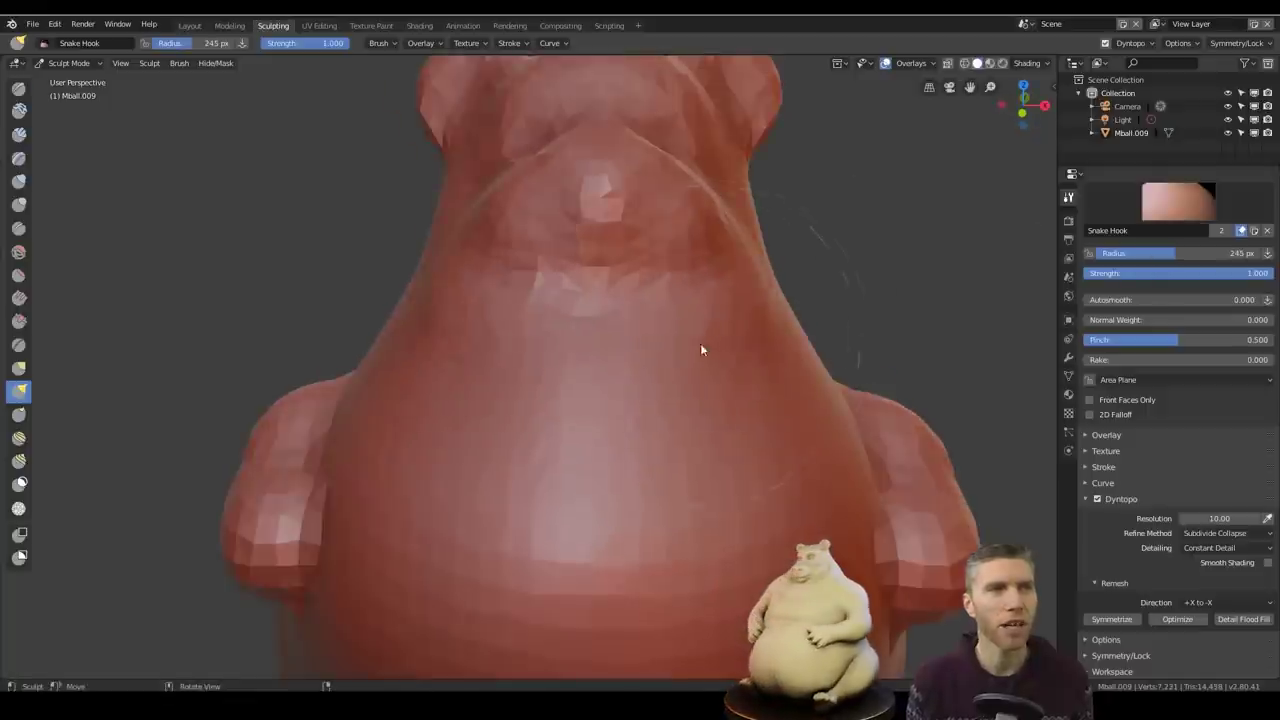
# Refine the bear's snout and the adjoining side of the head with short Snake Hook pulls
pyautogui.moveTo(702, 350); pyautogui.dragTo(590, 300, button='middle')
pyautogui.moveTo(578, 282); pyautogui.dragTo(560, 260)
pyautogui.moveTo(600, 260); pyautogui.dragTo(790, 290, button='middle')
pyautogui.keyDown('ctrl'); pyautogui.moveTo(790, 320); pyautogui.dragTo(796, 282, button='middle'); pyautogui.keyUp('ctrl')
pyautogui.moveTo(796, 282); pyautogui.dragTo(780, 270)
pyautogui.moveTo(780, 282); pyautogui.dragTo(710, 300, button='middle')
pyautogui.keyDown('ctrl'); pyautogui.moveTo(710, 300); pyautogui.dragTo(650, 310, button='middle'); pyautogui.keyUp('ctrl')
pyautogui.moveTo(590, 320); pyautogui.dragTo(622, 340, button='middle')
# Resize the Snake Hook brush and adjust the bear's overall form with pulls in two separate areas
pyautogui.press('f')
pyautogui.click(790, 342)
pyautogui.moveTo(806, 345); pyautogui.dragTo(470, 315, button='middle')
pyautogui.moveTo(595, 460); pyautogui.dragTo(625, 490)
pyautogui.moveTo(614, 342); pyautogui.dragTo(560, 400, button='middle')
pyautogui.keyDown('shift'); pyautogui.moveTo(640, 560); pyautogui.dragTo(760, 300, button='middle'); pyautogui.keyUp('shift')
pyautogui.moveTo(720, 300)
pyautogui.keyDown('ctrl'); pyautogui.mouseDown(button='middle')
pyautogui.moveTo(723, 366)
pyautogui.moveTo(722, 290)
pyautogui.mouseUp(button='middle'); pyautogui.keyUp('ctrl')
pyautogui.moveTo(800, 360); pyautogui.dragTo(724, 306, button='middle')
pyautogui.moveTo(724, 306); pyautogui.dragTo(726, 290)
pyautogui.keyDown('ctrl'); pyautogui.moveTo(726, 290); pyautogui.dragTo(677, 480, button='middle'); pyautogui.keyUp('ctrl')
# Change the Snake Hook brush size and make small corrective pulls to the figure from different angles
pyautogui.press('f')
pyautogui.click(597, 440)
pyautogui.moveTo(540, 400); pyautogui.dragTo(769, 356, button='middle')
pyautogui.moveTo(769, 356); pyautogui.dragTo(764, 372)
pyautogui.keyDown('ctrl'); pyautogui.moveTo(764, 372); pyautogui.dragTo(740, 460, button='middle'); pyautogui.keyUp('ctrl')
pyautogui.keyDown('ctrl'); pyautogui.moveTo(592, 185); pyautogui.dragTo(552, 150, button='middle'); pyautogui.keyUp('ctrl')
pyautogui.keyDown('shift'); pyautogui.moveTo(552, 150); pyautogui.dragTo(514, 345, button='middle'); pyautogui.keyUp('shift')
pyautogui.moveTo(514, 340); pyautogui.dragTo(503, 326)
pyautogui.moveTo(610, 335)
pyautogui.mouseDown(button='middle')
pyautogui.moveTo(523, 323)
pyautogui.moveTo(760, 280)
pyautogui.moveTo(660, 450)
pyautogui.mouseUp(button='middle')
pyautogui.keyDown('shift'); pyautogui.moveTo(660, 450); pyautogui.dragTo(600, 440, button='middle'); pyautogui.keyUp('shift')
pyautogui.moveTo(600, 440); pyautogui.dragTo(747, 332, button='middle')
# Switch to the Crease brush, resize it and carve a diagonal crease into the figure
pyautogui.hotkey('shift', 'c')
pyautogui.press('f')
pyautogui.click(494, 342)
pyautogui.moveTo(494, 342); pyautogui.dragTo(517, 337, button='middle')
pyautogui.moveTo(517, 337); pyautogui.dragTo(440, 380)
pyautogui.moveTo(440, 380)
pyautogui.mouseDown(button='middle')
pyautogui.moveTo(511, 524)
pyautogui.moveTo(575, 545)
pyautogui.mouseUp(button='middle')
pyautogui.moveTo(575, 545)
pyautogui.keyDown('ctrl'); pyautogui.mouseDown(button='middle')
pyautogui.moveTo(567, 517)
pyautogui.moveTo(449, 486)
pyautogui.moveTo(649, 549)
pyautogui.moveTo(706, 480)
pyautogui.moveTo(586, 540)
pyautogui.moveTo(680, 500)
pyautogui.mouseUp(button='middle'); pyautogui.keyUp('ctrl')
pyautogui.moveTo(680, 500)
pyautogui.keyDown('ctrl'); pyautogui.mouseDown(button='middle')
pyautogui.moveTo(685, 401)
pyautogui.moveTo(619, 323)
pyautogui.moveTo(613, 376)
pyautogui.moveTo(590, 335)
pyautogui.mouseUp(button='middle'); pyautogui.keyUp('ctrl')
# Return to the Snake Hook brush and reshape the creased area with two pulls
pyautogui.press('k')
pyautogui.moveTo(590, 335)
pyautogui.mouseDown(button='middle')
pyautogui.moveTo(533, 360)
pyautogui.moveTo(774, 366)
pyautogui.moveTo(574, 349)
pyautogui.moveTo(611, 426)
pyautogui.moveTo(634, 425)
pyautogui.moveTo(495, 400)
pyautogui.mouseUp(button='middle')
pyautogui.moveTo(495, 400); pyautogui.dragTo(557, 374)
pyautogui.moveTo(557, 374)
pyautogui.mouseDown(button='middle')
pyautogui.moveTo(553, 503)
pyautogui.moveTo(641, 320)
pyautogui.moveTo(637, 358)
pyautogui.moveTo(554, 197)
pyautogui.moveTo(647, 380)
pyautogui.moveTo(717, 391)
pyautogui.moveTo(580, 357)
pyautogui.moveTo(617, 422)
pyautogui.moveTo(698, 390)
pyautogui.moveTo(434, 307)
pyautogui.moveTo(517, 172)
pyautogui.moveTo(567, 534)
pyautogui.moveTo(543, 391)
pyautogui.moveTo(518, 487)
pyautogui.moveTo(527, 350)
pyautogui.moveTo(611, 443)
pyautogui.moveTo(563, 332)
pyautogui.moveTo(648, 374)
pyautogui.moveTo(586, 491)
pyautogui.moveTo(620, 478)
pyautogui.moveTo(442, 500)
pyautogui.mouseUp(button='middle')
pyautogui.press('f')
pyautogui.moveTo(442, 500); pyautogui.dragTo(430, 460)
pyautogui.moveTo(430, 460)
pyautogui.mouseDown(button='middle')
pyautogui.moveTo(735, 394)
pyautogui.moveTo(730, 351)
pyautogui.moveTo(786, 309)
pyautogui.moveTo(760, 402)
pyautogui.moveTo(645, 348)
pyautogui.moveTo(690, 395)
pyautogui.mouseUp(button='middle')
# Resize the Snake Hook brush between strokes and pull further parts of the bear's form outward
pyautogui.press('f')
pyautogui.moveTo(675, 400); pyautogui.dragTo(637, 406)
pyautogui.moveTo(637, 410)
pyautogui.mouseDown(button='middle')
pyautogui.moveTo(609, 434)
pyautogui.moveTo(234, 506)
pyautogui.moveTo(660, 317)
pyautogui.moveTo(569, 396)
pyautogui.moveTo(658, 339)
pyautogui.moveTo(581, 521)
pyautogui.moveTo(562, 314)
pyautogui.moveTo(718, 370)
pyautogui.moveTo(721, 417)
pyautogui.moveTo(544, 394)
pyautogui.moveTo(500, 410)
pyautogui.mouseUp(button='middle')
pyautogui.press('f')
pyautogui.moveTo(470, 425); pyautogui.dragTo(436, 462)
pyautogui.moveTo(436, 462)
pyautogui.mouseDown(button='middle')
pyautogui.moveTo(525, 418)
pyautogui.moveTo(430, 425)
pyautogui.mouseUp(button='middle')
# Carve the mouth line beneath the snout with a resized Crease brush
pyautogui.click(18, 228)
pyautogui.moveTo(520, 480); pyautogui.dragTo(615, 490, button='middle')
pyautogui.press('f')
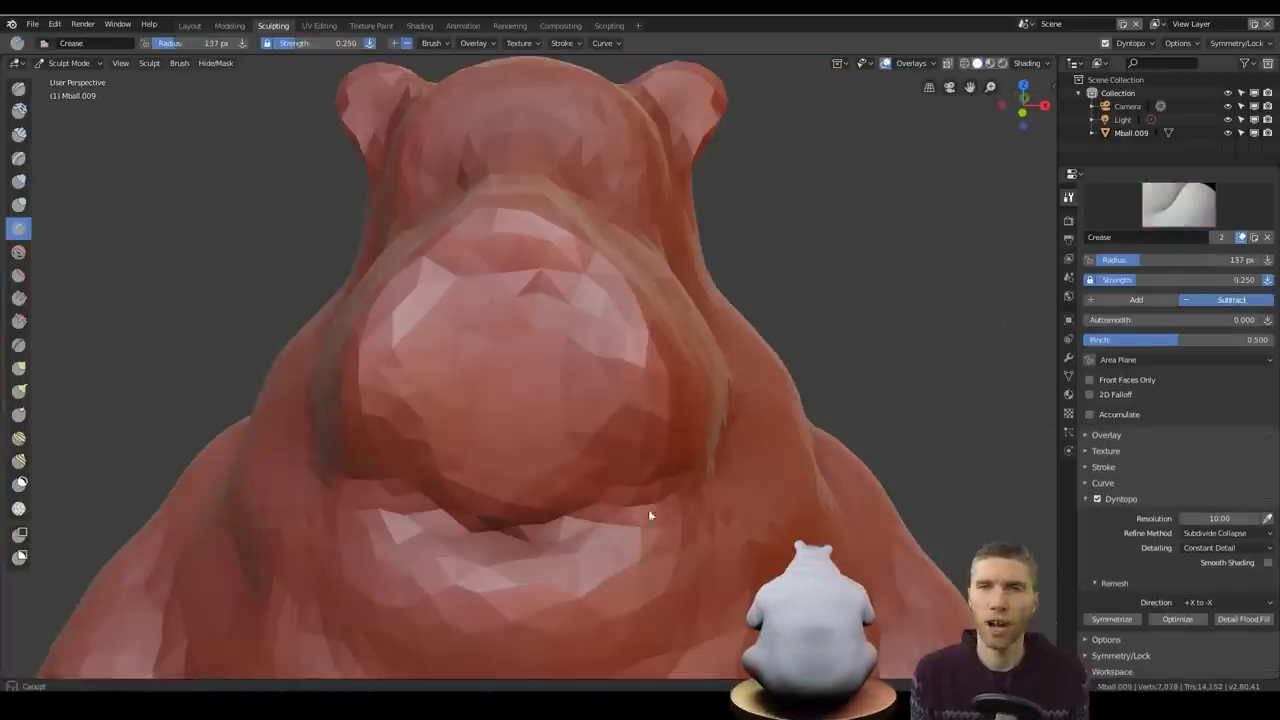
pyautogui.moveTo(648, 509); pyautogui.dragTo(520, 520)
pyautogui.moveTo(520, 520); pyautogui.dragTo(612, 517, button='middle')
pyautogui.moveTo(612, 517); pyautogui.dragTo(540, 540)
pyautogui.moveTo(700, 420)
pyautogui.mouseDown(button='middle')
pyautogui.moveTo(755, 344)
pyautogui.moveTo(756, 473)
pyautogui.moveTo(640, 472)
pyautogui.moveTo(560, 440)
pyautogui.mouseUp(button='middle')
# Pull the side of the snout downward with the Snake Hook brush
pyautogui.scroll(-4, 756, 473)
pyautogui.scroll(3, 560, 440)
pyautogui.click(18, 391)
pyautogui.moveTo(480, 350); pyautogui.dragTo(590, 320, button='middle')
pyautogui.moveTo(590, 320)
pyautogui.mouseDown()
pyautogui.moveTo(629, 315)
pyautogui.moveTo(634, 417)
pyautogui.mouseUp()
pyautogui.moveTo(735, 340); pyautogui.dragTo(622, 302, button='middle')
pyautogui.moveTo(622, 302)
pyautogui.keyDown('ctrl'); pyautogui.mouseDown(button='middle')
pyautogui.moveTo(628, 377)
pyautogui.moveTo(712, 372)
pyautogui.mouseUp(button='middle'); pyautogui.keyUp('ctrl')
pyautogui.moveTo(712, 372)
pyautogui.keyDown('ctrl'); pyautogui.mouseDown(button='middle')
pyautogui.moveTo(703, 282)
pyautogui.moveTo(680, 280)
pyautogui.moveTo(643, 400)
pyautogui.moveTo(600, 260)
pyautogui.moveTo(708, 374)
pyautogui.moveTo(597, 463)
pyautogui.moveTo(791, 400)
pyautogui.moveTo(497, 306)
pyautogui.moveTo(393, 358)
pyautogui.moveTo(560, 330)
pyautogui.mouseUp(button='middle'); pyautogui.keyUp('ctrl')
# Set the dynamic topology resolution to 15 and build up the snout and mouth area with the resized SculptDraw brush
pyautogui.doubleClick(1219, 525)
pyautogui.write('15xf')
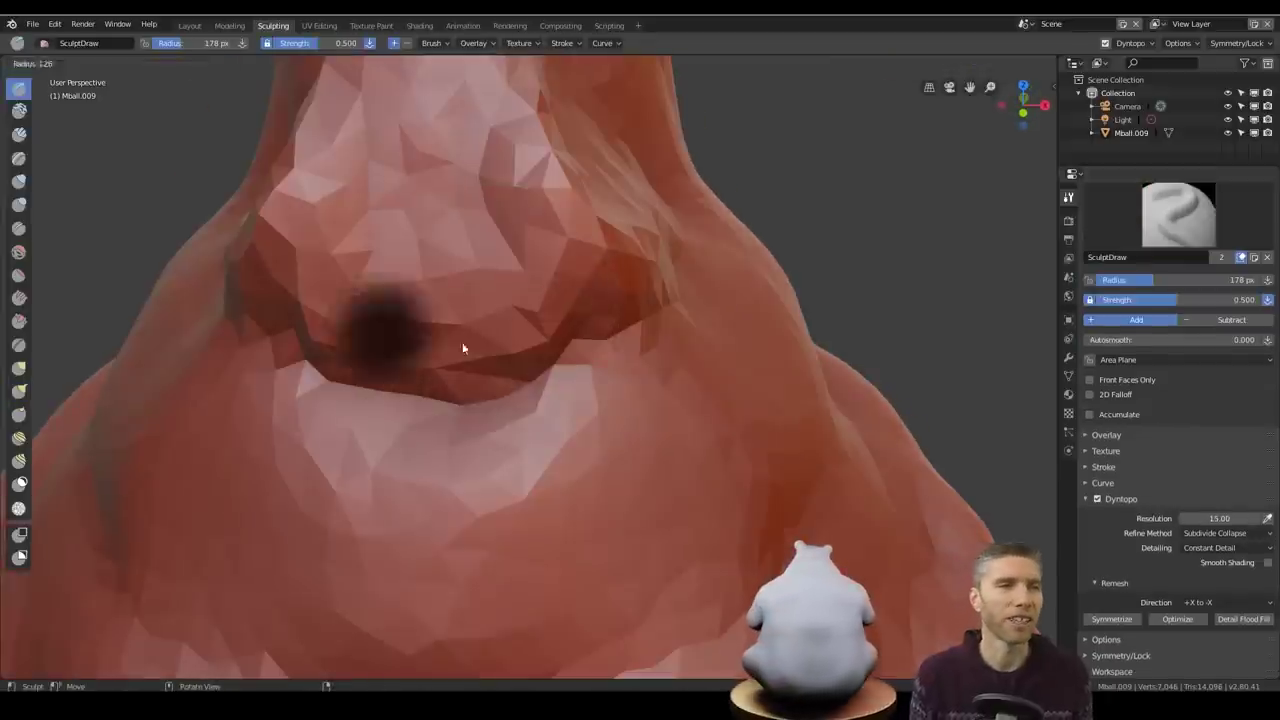
pyautogui.click(463, 349)
pyautogui.moveTo(545, 230); pyautogui.dragTo(628, 243)
pyautogui.moveTo(628, 243)
pyautogui.mouseDown(button='middle')
pyautogui.moveTo(489, 289)
pyautogui.moveTo(427, 229)
pyautogui.mouseUp(button='middle')
pyautogui.moveTo(450, 275)
pyautogui.mouseDown()
pyautogui.moveTo(494, 244)
pyautogui.moveTo(565, 235)
pyautogui.mouseUp()
# Resize the Snake Hook brush to a 228 px radius and pull the bear's form with a short stroke
pyautogui.scroll(-4, 562, 280)
pyautogui.moveTo(565, 235)
pyautogui.mouseDown(button='middle')
pyautogui.moveTo(562, 282)
pyautogui.moveTo(497, 402)
pyautogui.moveTo(558, 324)
pyautogui.moveTo(517, 277)
pyautogui.moveTo(663, 445)
pyautogui.moveTo(771, 413)
pyautogui.mouseUp(button='middle')
pyautogui.scroll(5, 540, 320)
pyautogui.scroll(-3, 558, 324)
pyautogui.scroll(-6, 560, 330)
pyautogui.press('k')
pyautogui.press('f')
pyautogui.click(611, 298)
pyautogui.scroll(3, 600, 310)
pyautogui.moveTo(526, 261)
pyautogui.mouseDown(button='middle')
pyautogui.moveTo(614, 320)
pyautogui.moveTo(612, 300)
pyautogui.mouseUp(button='middle')
pyautogui.moveTo(612, 300); pyautogui.dragTo(634, 286)
pyautogui.moveTo(634, 286)
pyautogui.mouseDown(button='middle')
pyautogui.moveTo(572, 279)
pyautogui.moveTo(591, 260)
pyautogui.moveTo(788, 376)
pyautogui.mouseUp(button='middle')
pyautogui.scroll(-6, 620, 290)
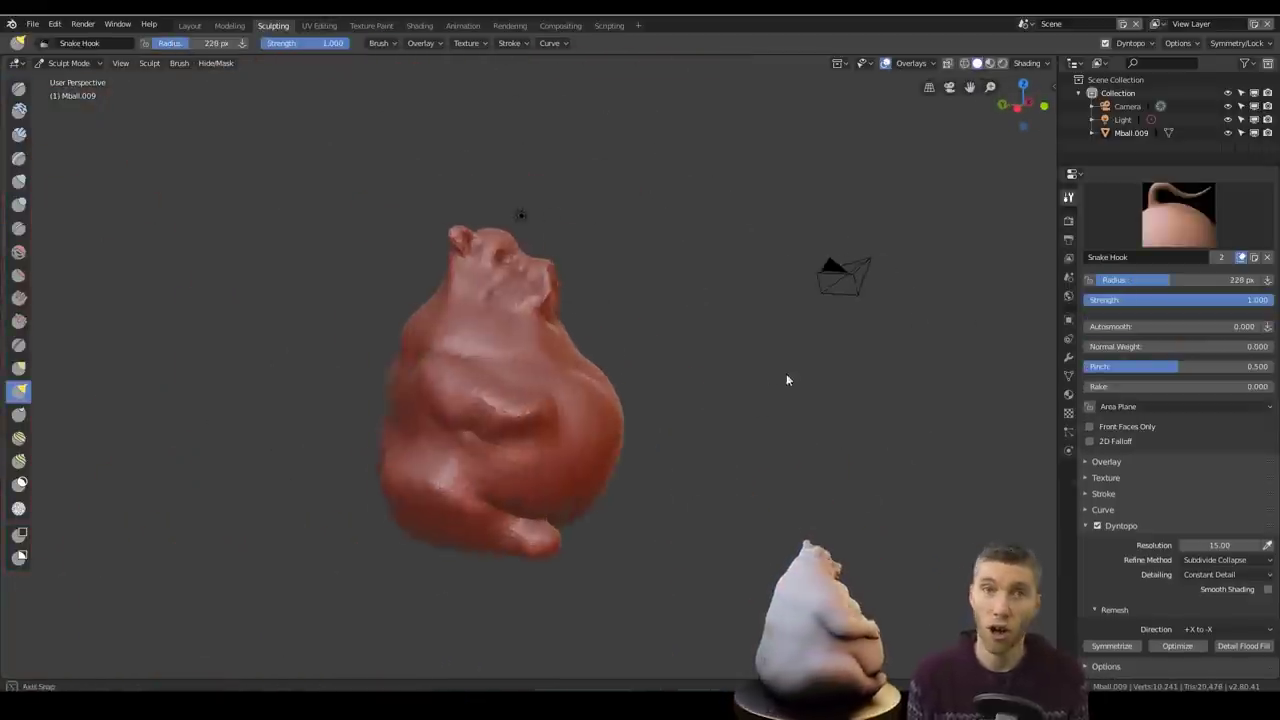
# Switch to the Crease brush and carve a first fold along the bear's leg
pyautogui.scroll(6, 700, 370)
pyautogui.press('x')
pyautogui.moveTo(520, 340); pyautogui.dragTo(418, 373, button='middle')
pyautogui.moveTo(250, 435)
pyautogui.mouseDown(button='middle')
pyautogui.moveTo(349, 440)
pyautogui.moveTo(165, 440)
pyautogui.mouseUp(button='middle')
pyautogui.click(27, 228)
pyautogui.scroll(2, 366, 456)
pyautogui.moveTo(378, 425)
pyautogui.mouseDown()
pyautogui.moveTo(327, 387)
pyautogui.moveTo(318, 460)
pyautogui.mouseUp()
# Carve the fold between the thigh and the belly with the Crease brush at 82 px
pyautogui.moveTo(325, 440)
pyautogui.mouseDown(button='middle')
pyautogui.moveTo(408, 384)
pyautogui.moveTo(470, 244)
pyautogui.moveTo(609, 346)
pyautogui.moveTo(586, 467)
pyautogui.moveTo(683, 415)
pyautogui.mouseUp(button='middle')
pyautogui.scroll(-6, 470, 244)
pyautogui.scroll(-3, 586, 467)
pyautogui.scroll(6, 586, 467)
pyautogui.moveTo(600, 330); pyautogui.dragTo(420, 400)
pyautogui.moveTo(560, 400); pyautogui.dragTo(642, 390, button='middle')
pyautogui.moveTo(642, 565); pyautogui.dragTo(692, 398, button='middle')
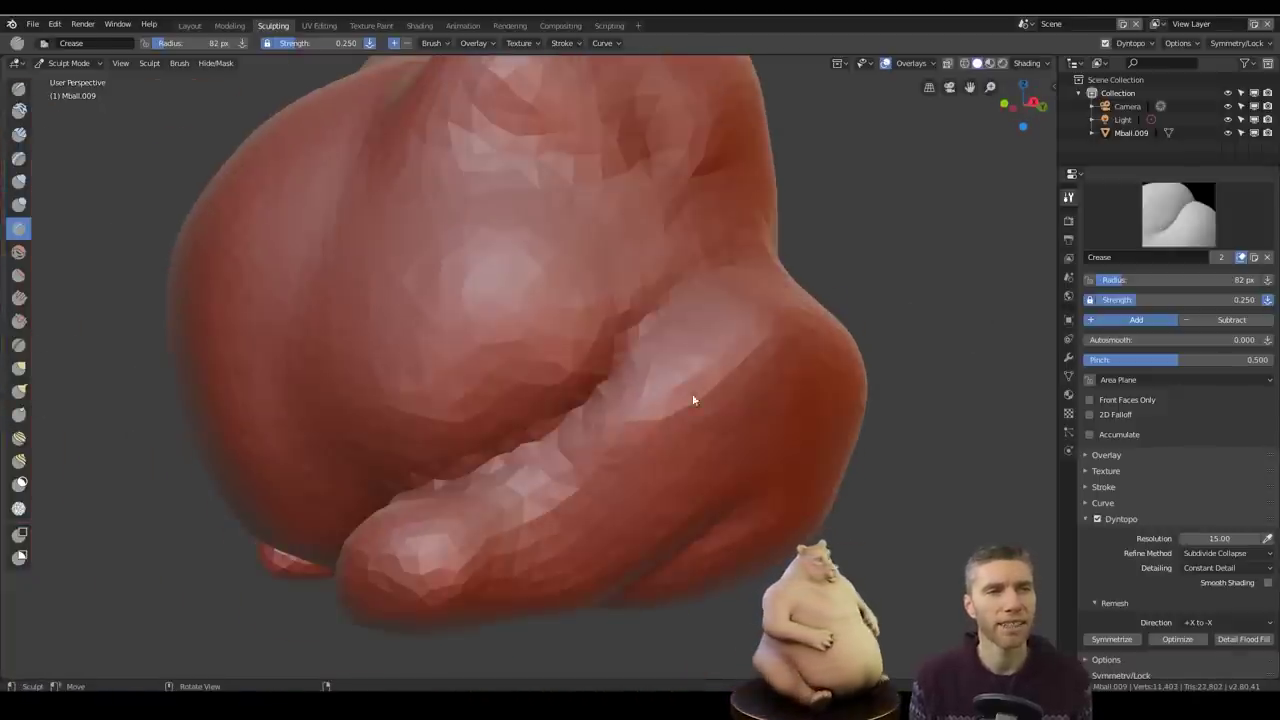
# Inflate the thigh beside the belly fold with the Inflate/Deflate brush
pyautogui.press('i')
pyautogui.moveTo(692, 398); pyautogui.dragTo(631, 370)
pyautogui.moveTo(631, 370); pyautogui.dragTo(560, 400, button='middle')
pyautogui.moveTo(652, 437)
pyautogui.mouseDown(button='middle')
pyautogui.moveTo(588, 376)
pyautogui.moveTo(643, 440)
pyautogui.moveTo(751, 393)
pyautogui.mouseUp(button='middle')
pyautogui.scroll(-6, 588, 376)
# Reshape the lower leg near the foot with a Snake Hook pull
pyautogui.press('k')
pyautogui.moveTo(656, 498)
pyautogui.keyDown('shift'); pyautogui.mouseDown(button='middle')
pyautogui.moveTo(640, 441)
pyautogui.moveTo(617, 474)
pyautogui.moveTo(560, 415)
pyautogui.mouseUp(button='middle'); pyautogui.keyUp('shift')
pyautogui.scroll(5, 640, 441)
pyautogui.moveTo(430, 422); pyautogui.dragTo(526, 431)
pyautogui.moveTo(526, 431)
pyautogui.mouseDown(button='middle')
pyautogui.moveTo(642, 547)
pyautogui.moveTo(630, 480)
pyautogui.mouseUp(button='middle')
# Thicken the foot with two strokes of the Inflate/Deflate brush at 92 px
pyautogui.press('i')
pyautogui.moveTo(531, 536); pyautogui.dragTo(607, 485)
pyautogui.moveTo(607, 485)
pyautogui.mouseDown(button='middle')
pyautogui.moveTo(562, 545)
pyautogui.moveTo(371, 503)
pyautogui.moveTo(728, 408)
pyautogui.moveTo(628, 525)
pyautogui.moveTo(457, 471)
pyautogui.mouseUp(button='middle')
pyautogui.moveTo(457, 471); pyautogui.dragTo(500, 525)
pyautogui.scroll(-5, 654, 509)
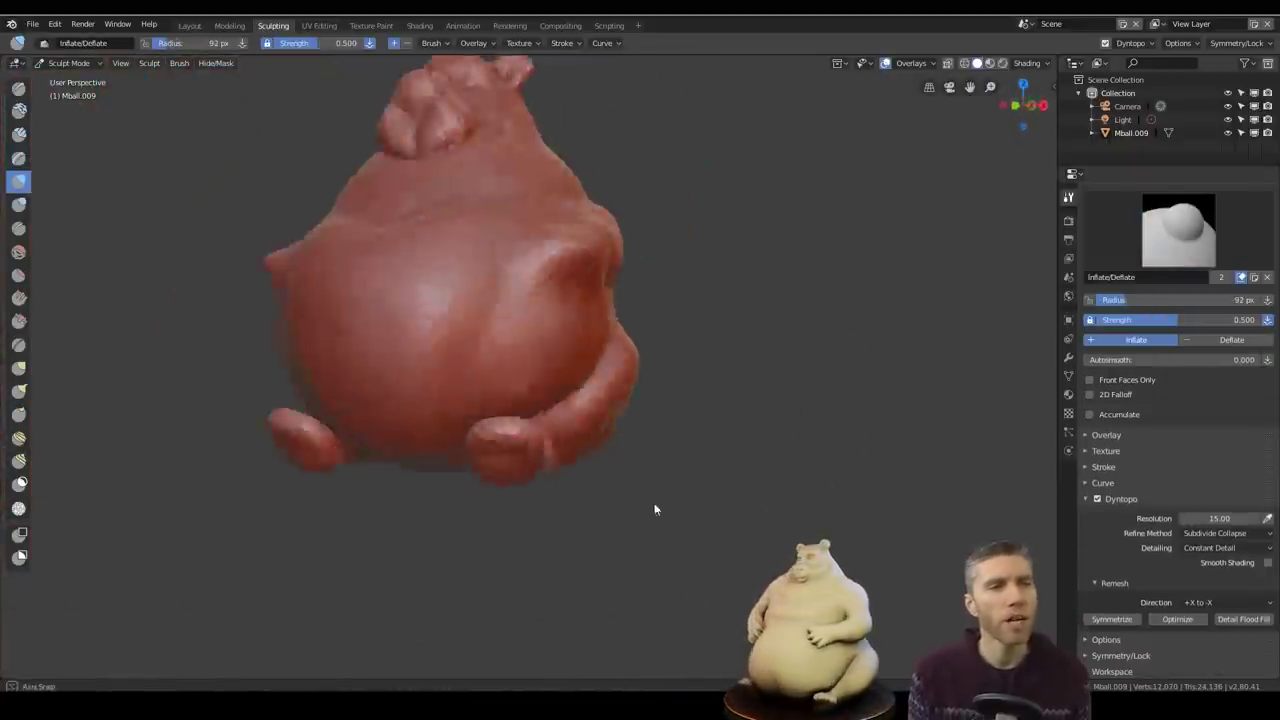
# Build up the forearm over the belly with the SculptDraw brush at 63 px
pyautogui.moveTo(654, 509); pyautogui.dragTo(640, 540, button='middle')
pyautogui.click(27, 91)
pyautogui.moveTo(640, 460); pyautogui.dragTo(560, 350, button='middle')
pyautogui.moveTo(560, 350)
pyautogui.mouseDown()
pyautogui.moveTo(543, 371)
pyautogui.moveTo(525, 357)
pyautogui.mouseUp()
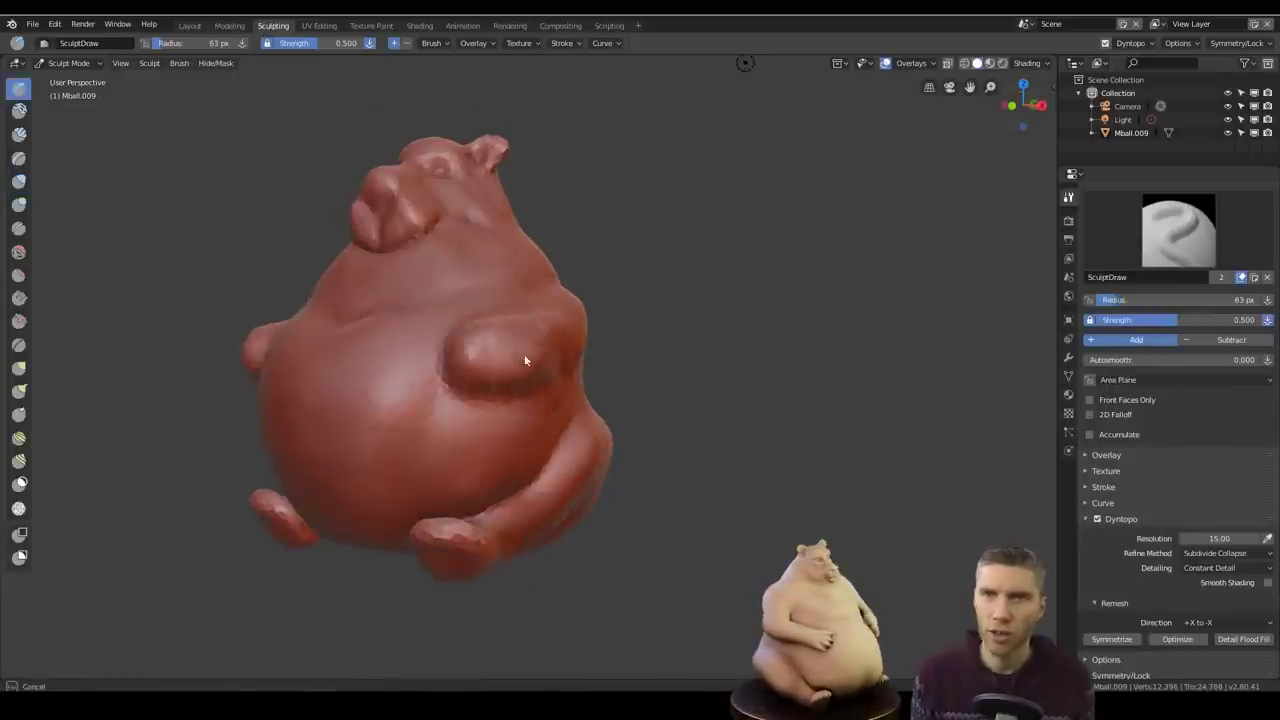
# Carve a crease around the forearm and inflate the arm beside it
pyautogui.moveTo(525, 357); pyautogui.dragTo(630, 450, button='middle')
pyautogui.click(30, 229)
pyautogui.scroll(4, 560, 400)
pyautogui.moveTo(525, 375); pyautogui.dragTo(550, 449)
pyautogui.moveTo(550, 448)
pyautogui.mouseDown(button='middle')
pyautogui.moveTo(598, 328)
pyautogui.moveTo(585, 306)
pyautogui.moveTo(625, 308)
pyautogui.moveTo(687, 215)
pyautogui.moveTo(637, 243)
pyautogui.moveTo(600, 300)
pyautogui.mouseUp(button='middle')
pyautogui.press('i')
pyautogui.moveTo(600, 300); pyautogui.dragTo(574, 393)
# Add another Crease stroke where the arm meets the body
pyautogui.hotkey('shift', 'c')
pyautogui.moveTo(512, 334); pyautogui.dragTo(585, 380, button='middle')
pyautogui.moveTo(585, 380); pyautogui.dragTo(480, 398)
# Thicken the arm and the foot with the Inflate/Deflate brush at 102 px
pyautogui.moveTo(480, 398)
pyautogui.mouseDown(button='middle')
pyautogui.moveTo(500, 229)
pyautogui.moveTo(560, 225)
pyautogui.mouseUp(button='middle')
pyautogui.press('i')
pyautogui.moveTo(560, 225); pyautogui.dragTo(589, 260)
pyautogui.scroll(-5, 585, 300)
pyautogui.moveTo(570, 320)
pyautogui.keyDown('alt'); pyautogui.mouseDown(button='middle')
pyautogui.moveTo(609, 379)
pyautogui.moveTo(778, 391)
pyautogui.mouseUp(button='middle'); pyautogui.keyUp('alt')
pyautogui.scroll(2, 777, 388)
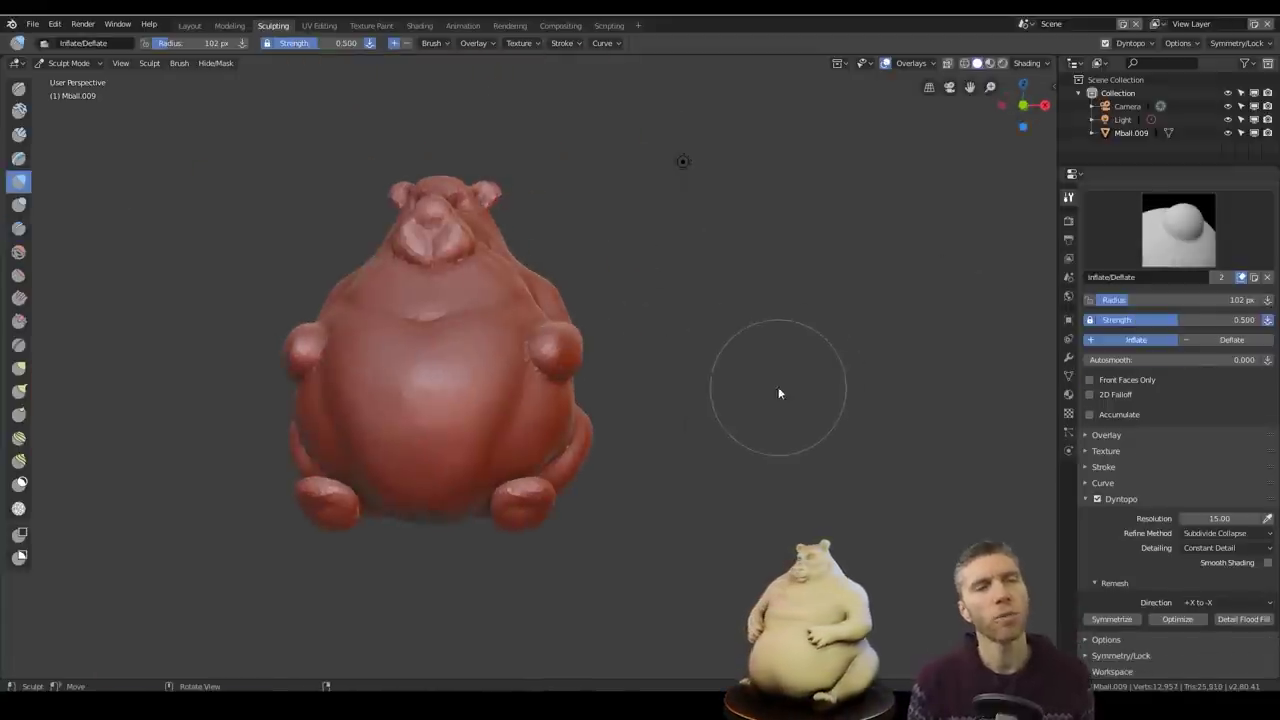
pyautogui.moveTo(645, 312)
pyautogui.mouseDown(button='middle')
pyautogui.moveTo(708, 337)
pyautogui.moveTo(710, 228)
pyautogui.moveTo(640, 240)
pyautogui.mouseUp(button='middle')
pyautogui.moveTo(545, 578); pyautogui.dragTo(580, 600)
# Carve creases below the chin and into the mouth area with the Crease brush at 102 px
pyautogui.hotkey('shift', 'c')
pyautogui.moveTo(590, 310); pyautogui.dragTo(563, 326, button='middle')
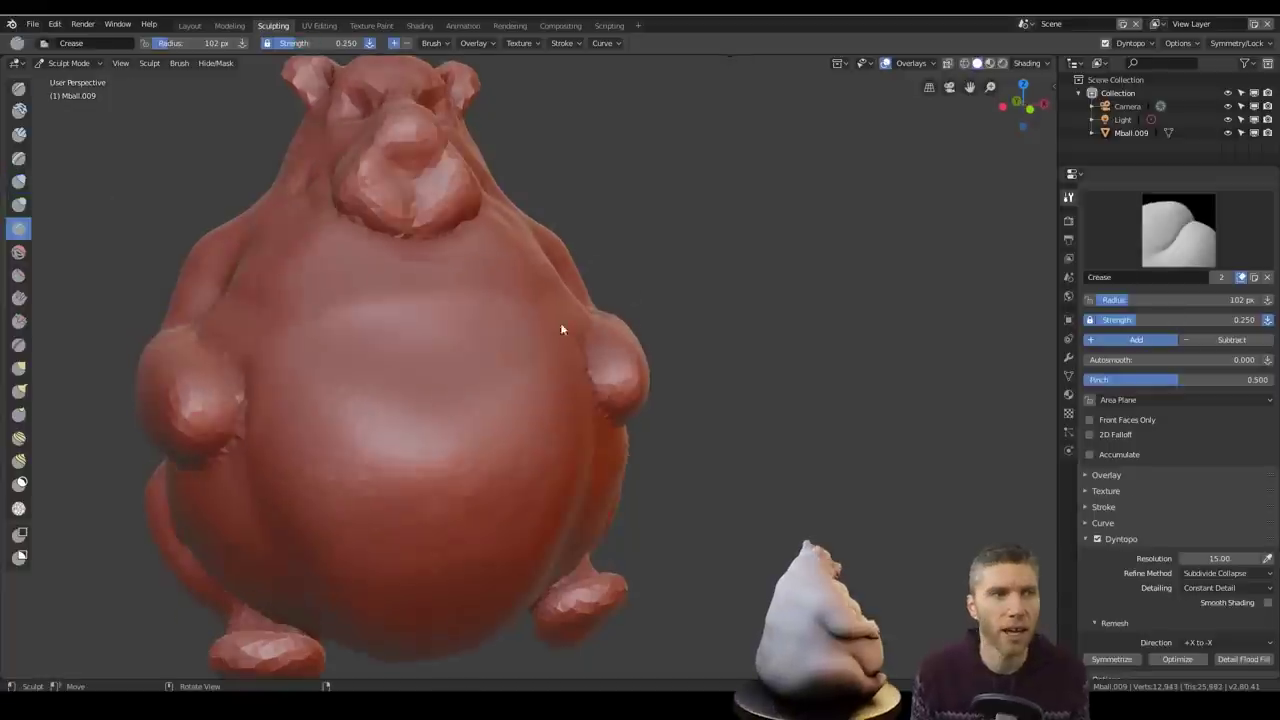
pyautogui.moveTo(425, 268); pyautogui.dragTo(510, 335)
pyautogui.moveTo(460, 310); pyautogui.dragTo(383, 298, button='middle')
pyautogui.moveTo(530, 380)
pyautogui.mouseDown(button='middle')
pyautogui.moveTo(638, 323)
pyautogui.moveTo(494, 260)
pyautogui.moveTo(440, 215)
pyautogui.mouseUp(button='middle')
pyautogui.moveTo(405, 220); pyautogui.dragTo(459, 231)
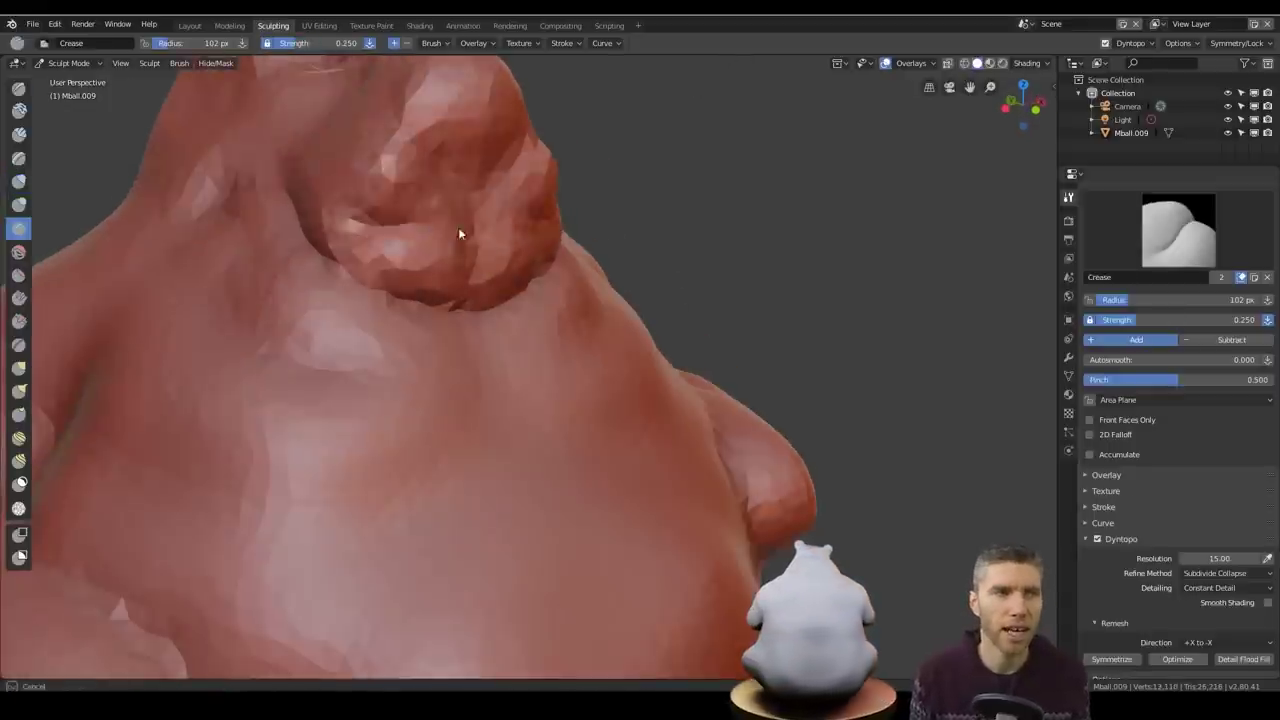
# Add further Crease strokes around the mouth corner, the jaw and the upper chest
pyautogui.moveTo(459, 231); pyautogui.dragTo(345, 270, button='middle')
pyautogui.moveTo(345, 275); pyautogui.dragTo(366, 246)
pyautogui.moveTo(356, 206)
pyautogui.mouseDown(button='middle')
pyautogui.moveTo(428, 246)
pyautogui.moveTo(400, 225)
pyautogui.mouseUp(button='middle')
pyautogui.moveTo(330, 300); pyautogui.dragTo(362, 266)
pyautogui.moveTo(362, 266); pyautogui.dragTo(450, 300, button='middle')
pyautogui.keyDown('ctrl'); pyautogui.moveTo(450, 300); pyautogui.dragTo(540, 400, button='middle'); pyautogui.keyUp('ctrl')
pyautogui.moveTo(390, 380); pyautogui.dragTo(435, 432)
# Build up the upper chest with the SculptDraw brush and puff it out with the Inflate/Deflate brush
pyautogui.click(18, 88)
pyautogui.moveTo(560, 420); pyautogui.dragTo(643, 466, button='middle')
pyautogui.moveTo(643, 466); pyautogui.dragTo(691, 451)
pyautogui.press('i')
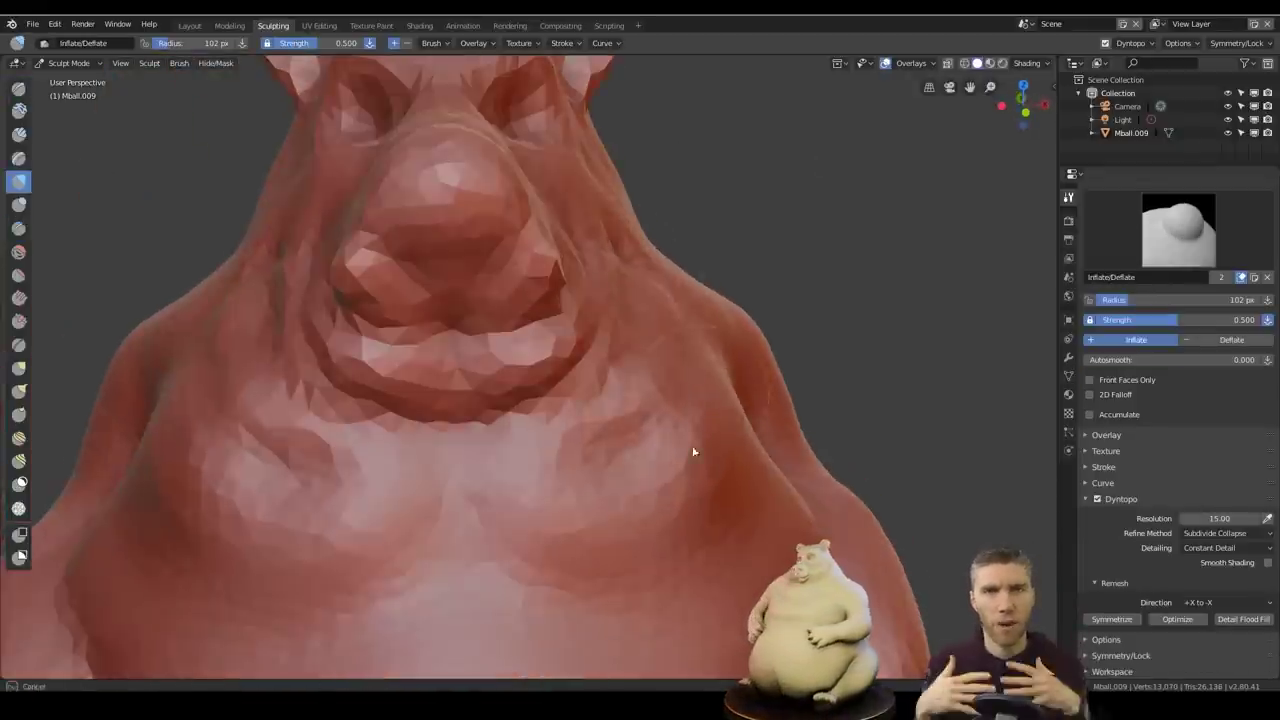
pyautogui.keyDown('ctrl'); pyautogui.moveTo(691, 451); pyautogui.dragTo(651, 437, button='middle'); pyautogui.keyUp('ctrl')
pyautogui.moveTo(651, 437); pyautogui.dragTo(641, 404)
# Define the lower lip, chin and upper chest with several strokes of the Crease brush at 55 px
pyautogui.moveTo(640, 404)
pyautogui.keyDown('ctrl'); pyautogui.mouseDown(button='middle')
pyautogui.moveTo(517, 345)
pyautogui.moveTo(677, 437)
pyautogui.moveTo(560, 425)
pyautogui.mouseUp(button='middle'); pyautogui.keyUp('ctrl')
pyautogui.keyDown('ctrl'); pyautogui.moveTo(560, 425); pyautogui.dragTo(400, 360, button='middle'); pyautogui.keyUp('ctrl')
pyautogui.click(18, 229)
pyautogui.keyDown('ctrl'); pyautogui.moveTo(420, 240); pyautogui.dragTo(444, 300, button='middle'); pyautogui.keyUp('ctrl')
pyautogui.moveTo(430, 300); pyautogui.dragTo(350, 370)
pyautogui.moveTo(580, 300); pyautogui.dragTo(528, 271, button='middle')
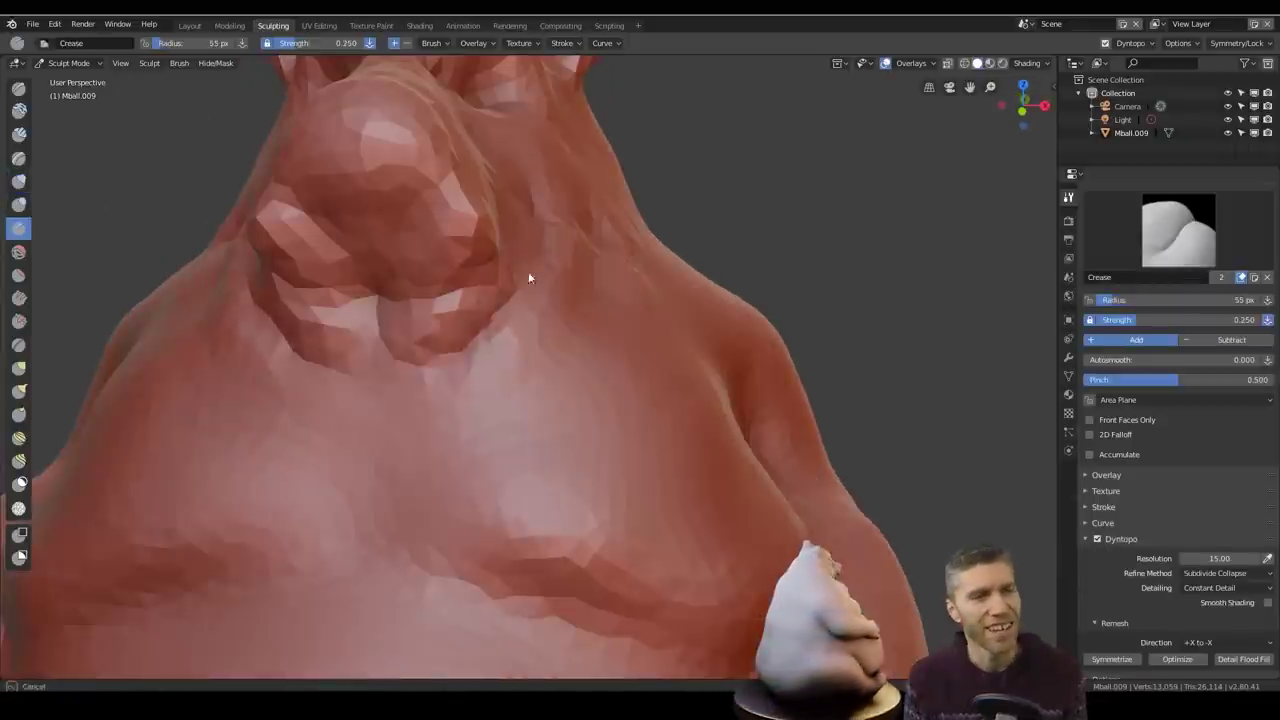
pyautogui.moveTo(490, 330); pyautogui.dragTo(380, 395)
pyautogui.moveTo(534, 269); pyautogui.dragTo(465, 342, button='middle')
pyautogui.moveTo(440, 290)
pyautogui.mouseDown()
pyautogui.moveTo(531, 323)
pyautogui.moveTo(470, 425)
pyautogui.mouseUp()
pyautogui.moveTo(500, 260)
pyautogui.mouseDown(button='middle')
pyautogui.moveTo(557, 214)
pyautogui.moveTo(590, 330)
pyautogui.mouseUp(button='middle')
pyautogui.moveTo(590, 330)
pyautogui.mouseDown(button='middle')
pyautogui.moveTo(651, 320)
pyautogui.moveTo(588, 280)
pyautogui.moveTo(434, 455)
pyautogui.moveTo(450, 380)
pyautogui.mouseUp(button='middle')
# Inflate the belly with the resized Inflate/Deflate brush
pyautogui.click(18, 89)
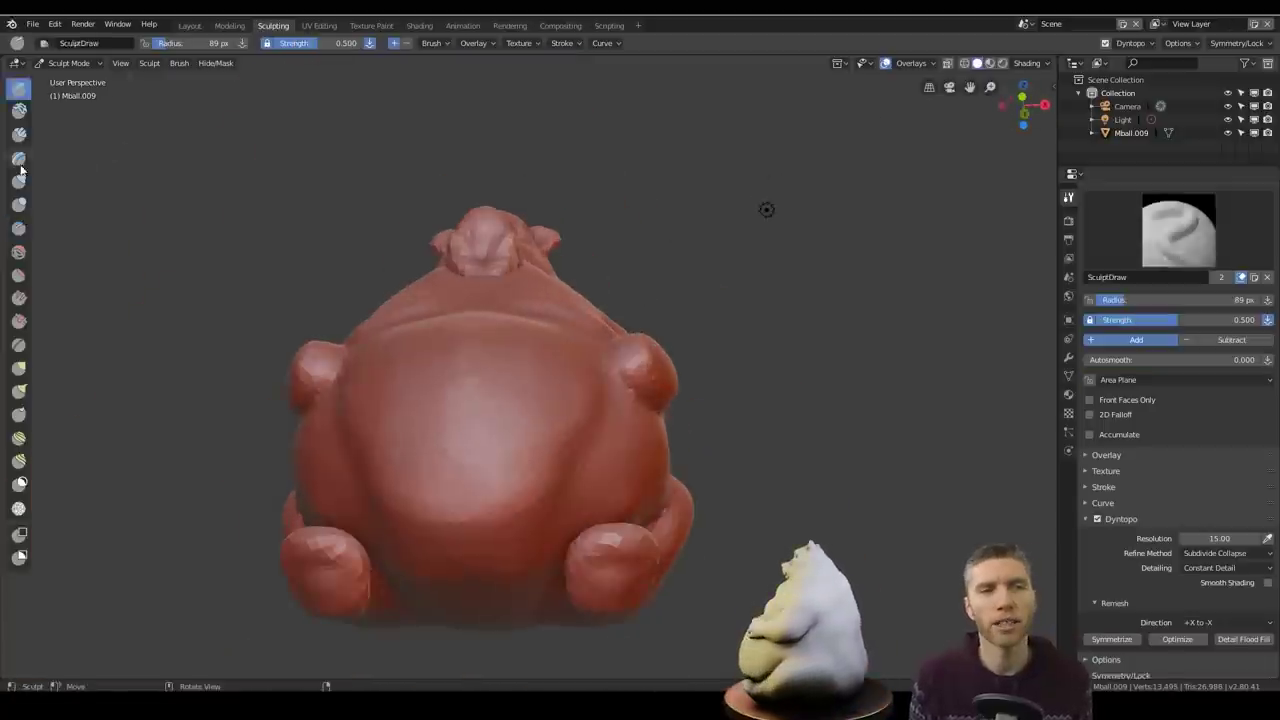
pyautogui.click(18, 182)
pyautogui.press('f')
pyautogui.moveTo(480, 420); pyautogui.dragTo(360, 294, button='middle')
pyautogui.moveTo(440, 400); pyautogui.dragTo(540, 360)
# Switch to the Snake Hook brush and resize it
pyautogui.moveTo(480, 400)
pyautogui.mouseDown(button='middle')
pyautogui.moveTo(604, 504)
pyautogui.moveTo(543, 429)
pyautogui.moveTo(623, 457)
pyautogui.moveTo(751, 463)
pyautogui.moveTo(751, 336)
pyautogui.moveTo(670, 510)
pyautogui.moveTo(386, 470)
pyautogui.moveTo(765, 434)
pyautogui.moveTo(662, 348)
pyautogui.moveTo(594, 491)
pyautogui.moveTo(760, 443)
pyautogui.moveTo(686, 309)
pyautogui.moveTo(819, 243)
pyautogui.moveTo(662, 416)
pyautogui.moveTo(656, 137)
pyautogui.moveTo(751, 340)
pyautogui.moveTo(617, 346)
pyautogui.moveTo(486, 409)
pyautogui.moveTo(609, 326)
pyautogui.moveTo(798, 317)
pyautogui.moveTo(700, 309)
pyautogui.moveTo(669, 337)
pyautogui.moveTo(837, 297)
pyautogui.moveTo(663, 380)
pyautogui.moveTo(713, 360)
pyautogui.moveTo(483, 440)
pyautogui.moveTo(587, 530)
pyautogui.moveTo(810, 465)
pyautogui.moveTo(635, 370)
pyautogui.moveTo(491, 350)
pyautogui.moveTo(576, 354)
pyautogui.moveTo(697, 448)
pyautogui.moveTo(786, 411)
pyautogui.moveTo(752, 313)
pyautogui.moveTo(477, 180)
pyautogui.moveTo(694, 357)
pyautogui.moveTo(711, 357)
pyautogui.moveTo(595, 448)
pyautogui.moveTo(400, 300)
pyautogui.moveTo(586, 345)
pyautogui.moveTo(679, 417)
pyautogui.moveTo(638, 373)
pyautogui.moveTo(655, 347)
pyautogui.mouseUp(button='middle')
pyautogui.press('k')
pyautogui.press('f')
pyautogui.click(386, 470)
pyautogui.scroll(-5, 786, 411)
# Sharpen the folds around the snout with the Crease brush at a 125 px radius
pyautogui.hotkey('shift', 'c')
pyautogui.press('f')
pyautogui.click(655, 352)
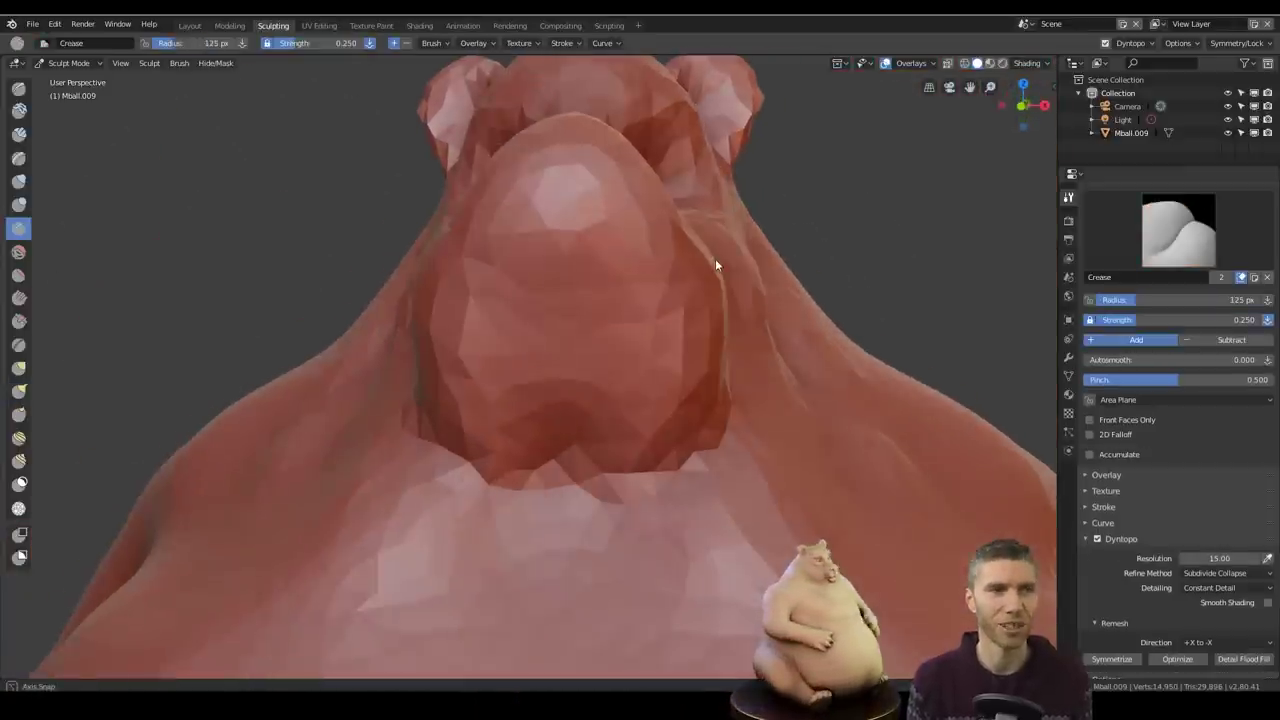
pyautogui.moveTo(715, 262); pyautogui.dragTo(562, 328)
pyautogui.moveTo(562, 328)
pyautogui.mouseDown(button='middle')
pyautogui.moveTo(508, 441)
pyautogui.moveTo(460, 433)
pyautogui.moveTo(705, 515)
pyautogui.moveTo(683, 321)
pyautogui.moveTo(525, 380)
pyautogui.mouseUp(button='middle')
pyautogui.scroll(-8, 705, 515)
pyautogui.scroll(8, 683, 321)
pyautogui.moveTo(526, 380); pyautogui.dragTo(470, 290)
pyautogui.moveTo(470, 290); pyautogui.dragTo(560, 450, button='middle')
# Puff out the area beneath the snout with the resized Inflate/Deflate brush
pyautogui.moveTo(560, 450)
pyautogui.keyDown('ctrl'); pyautogui.mouseDown(button='middle')
pyautogui.moveTo(717, 323)
pyautogui.moveTo(630, 533)
pyautogui.moveTo(545, 425)
pyautogui.mouseUp(button='middle'); pyautogui.keyUp('ctrl')
pyautogui.press('i')
pyautogui.press('f')
pyautogui.click(525, 430)
pyautogui.moveTo(525, 430); pyautogui.dragTo(432, 465)
pyautogui.keyDown('ctrl'); pyautogui.moveTo(432, 465); pyautogui.dragTo(582, 600, button='middle'); pyautogui.keyUp('ctrl')
pyautogui.moveTo(582, 600)
pyautogui.keyDown('shift'); pyautogui.mouseDown(button='middle')
pyautogui.moveTo(638, 338)
pyautogui.moveTo(778, 297)
pyautogui.moveTo(598, 333)
pyautogui.moveTo(632, 440)
pyautogui.moveTo(584, 454)
pyautogui.moveTo(680, 500)
pyautogui.mouseUp(button='middle'); pyautogui.keyUp('shift')
pyautogui.keyDown('ctrl'); pyautogui.moveTo(680, 500); pyautogui.dragTo(940, 380, button='middle'); pyautogui.keyUp('ctrl')
pyautogui.keyDown('ctrl'); pyautogui.moveTo(940, 380); pyautogui.dragTo(850, 460, button='middle'); pyautogui.keyUp('ctrl')
pyautogui.moveTo(850, 460)
pyautogui.keyDown('ctrl'); pyautogui.mouseDown(button='middle')
pyautogui.moveTo(353, 285)
pyautogui.moveTo(500, 369)
pyautogui.mouseUp(button='middle'); pyautogui.keyUp('ctrl')
# Return to the Snake Hook brush and adjust the arm's shape with a short pull
pyautogui.press('k')
pyautogui.moveTo(500, 369)
pyautogui.mouseDown(button='middle')
pyautogui.moveTo(591, 369)
pyautogui.moveTo(514, 380)
pyautogui.moveTo(680, 299)
pyautogui.moveTo(690, 400)
pyautogui.mouseUp(button='middle')
pyautogui.moveTo(690, 400)
pyautogui.mouseDown(button='middle')
pyautogui.moveTo(508, 416)
pyautogui.moveTo(757, 388)
pyautogui.moveTo(665, 309)
pyautogui.moveTo(715, 460)
pyautogui.moveTo(467, 474)
pyautogui.moveTo(728, 474)
pyautogui.moveTo(475, 314)
pyautogui.moveTo(446, 406)
pyautogui.moveTo(551, 433)
pyautogui.moveTo(522, 397)
pyautogui.mouseUp(button='middle')
pyautogui.scroll(-5, 446, 408)
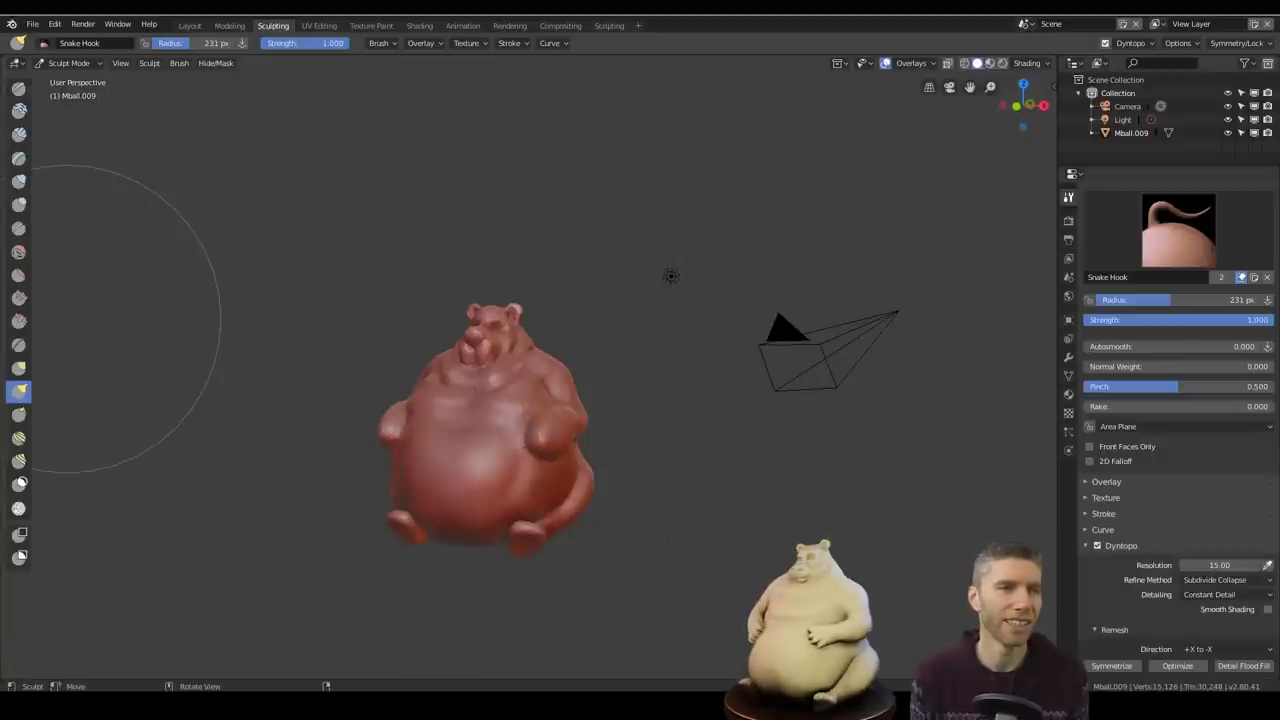
pyautogui.moveTo(630, 432)
pyautogui.mouseDown(button='middle')
pyautogui.moveTo(585, 437)
pyautogui.moveTo(677, 494)
pyautogui.moveTo(683, 455)
pyautogui.moveTo(731, 475)
pyautogui.moveTo(685, 418)
pyautogui.mouseUp(button='middle')
pyautogui.scroll(4, 677, 494)
pyautogui.scroll(3, 685, 418)
pyautogui.moveTo(685, 418); pyautogui.dragTo(664, 440)
pyautogui.moveTo(664, 440); pyautogui.dragTo(780, 503, button='middle')
# Refine the arm and shoulder with two more short Snake Hook pulls
pyautogui.scroll(-5, 780, 503)
pyautogui.scroll(4, 680, 380)
pyautogui.moveTo(672, 360); pyautogui.dragTo(690, 375)
pyautogui.moveTo(590, 240); pyautogui.dragTo(606, 257)
pyautogui.moveTo(606, 257)
pyautogui.mouseDown(button='middle')
pyautogui.moveTo(593, 270)
pyautogui.moveTo(782, 240)
pyautogui.mouseUp(button='middle')
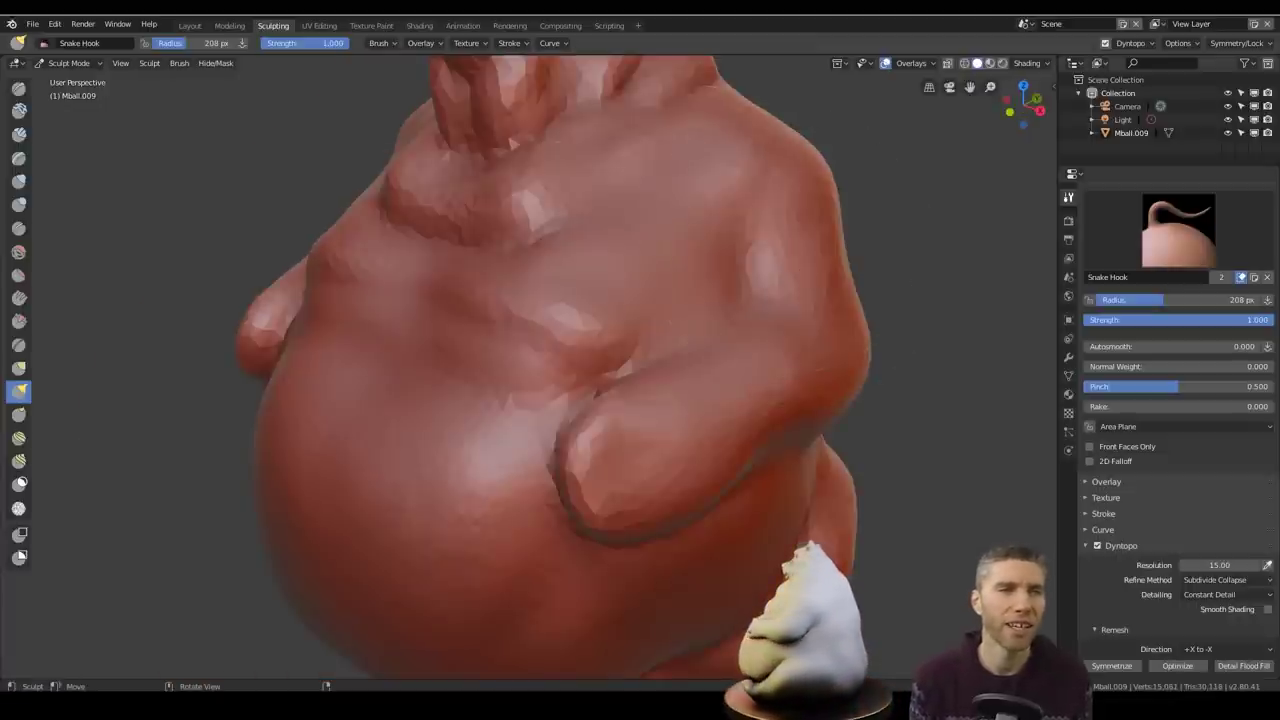
# Work the folds across the bear's chest with the Inflate/Deflate and Crease brushes
pyautogui.moveTo(690, 245); pyautogui.dragTo(788, 223, button='middle')
pyautogui.scroll(-5, 664, 332)
pyautogui.click(18, 182)
pyautogui.scroll(6, 591, 252)
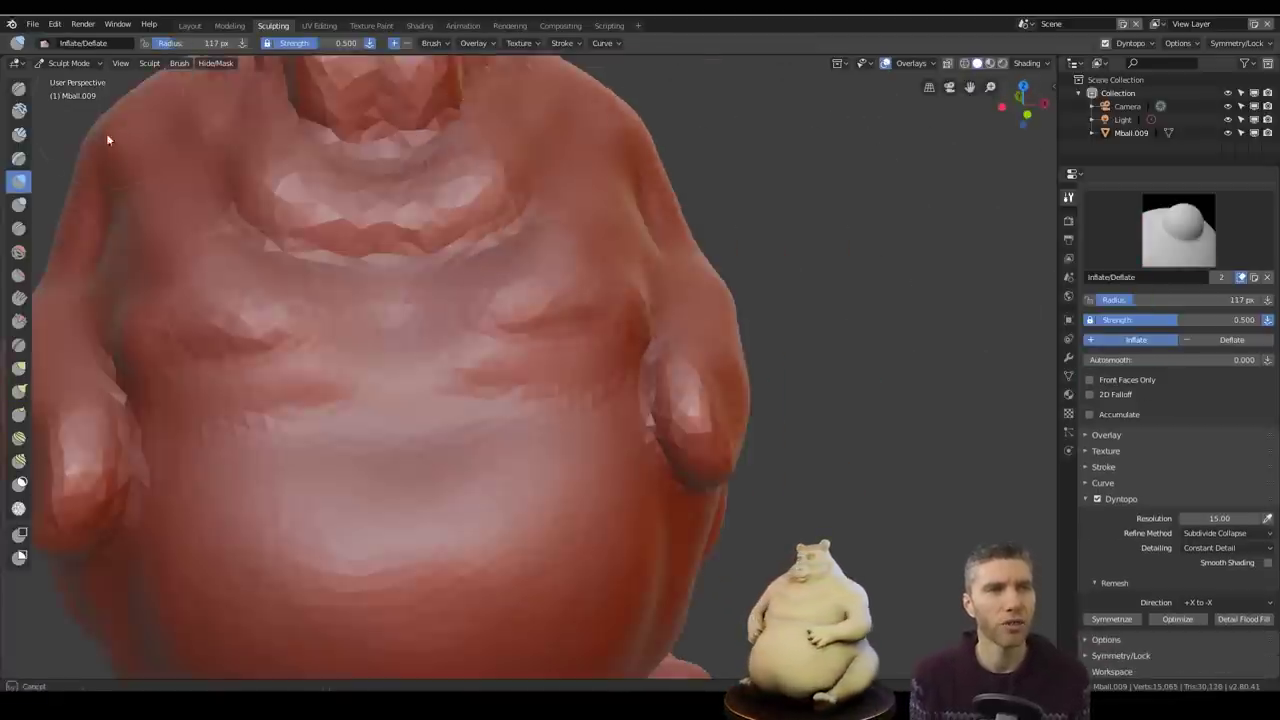
pyautogui.moveTo(106, 133); pyautogui.dragTo(165, 138, button='middle')
pyautogui.click(18, 228)
pyautogui.moveTo(221, 310)
pyautogui.keyDown('ctrl'); pyautogui.mouseDown(button='middle')
pyautogui.moveTo(352, 286)
pyautogui.moveTo(650, 303)
pyautogui.moveTo(885, 352)
pyautogui.moveTo(830, 360)
pyautogui.mouseUp(button='middle'); pyautogui.keyUp('ctrl')
# Pull the upper body into shape with the Snake Hook brush at a 248 px radius
pyautogui.press('k')
pyautogui.moveTo(634, 391)
pyautogui.mouseDown(button='middle')
pyautogui.moveTo(640, 350)
pyautogui.moveTo(811, 400)
pyautogui.moveTo(819, 294)
pyautogui.moveTo(704, 331)
pyautogui.moveTo(735, 373)
pyautogui.moveTo(852, 319)
pyautogui.moveTo(682, 366)
pyautogui.moveTo(735, 365)
pyautogui.mouseUp(button='middle')
pyautogui.moveTo(735, 365)
pyautogui.keyDown('ctrl'); pyautogui.mouseDown(button='middle')
pyautogui.moveTo(727, 292)
pyautogui.moveTo(837, 398)
pyautogui.mouseUp(button='middle'); pyautogui.keyUp('ctrl')
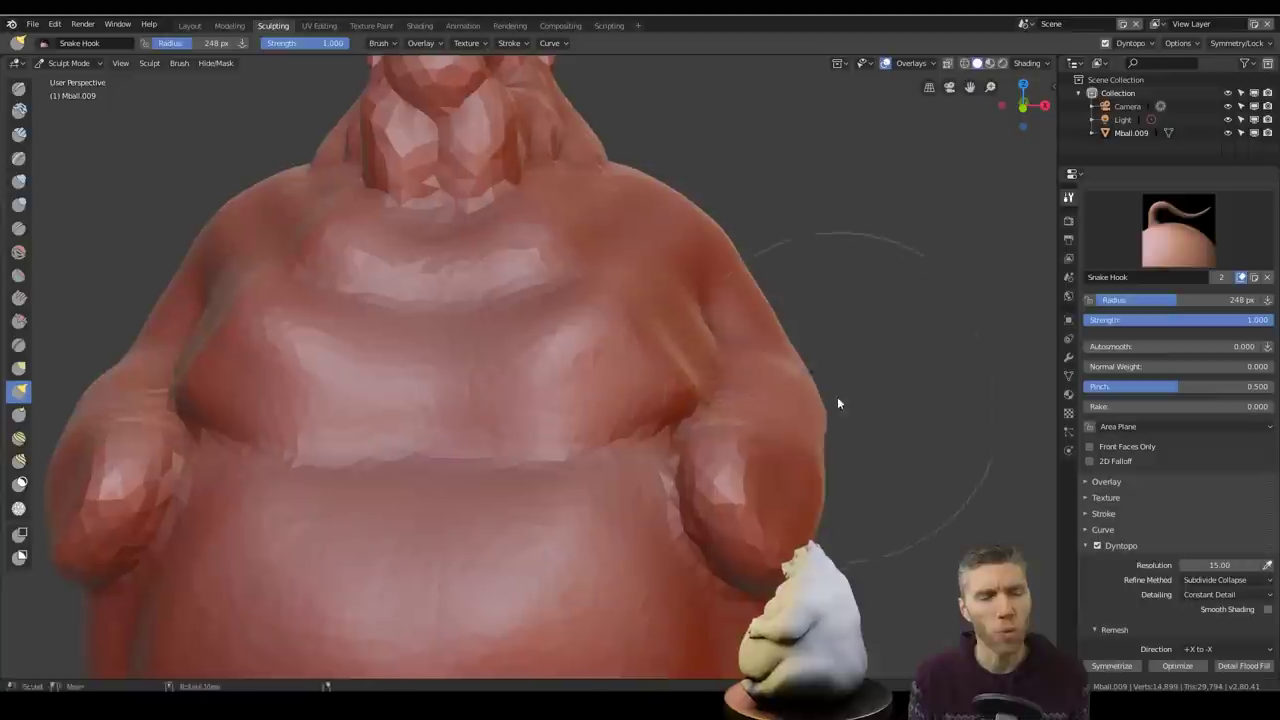
pyautogui.moveTo(890, 160)
pyautogui.keyDown('ctrl'); pyautogui.mouseDown(button='middle')
pyautogui.moveTo(898, 246)
pyautogui.moveTo(529, 371)
pyautogui.moveTo(680, 365)
pyautogui.mouseUp(button='middle'); pyautogui.keyUp('ctrl')
pyautogui.moveTo(655, 280); pyautogui.dragTo(742, 235, button='middle')
pyautogui.moveTo(360, 358); pyautogui.dragTo(374, 350)
pyautogui.moveTo(400, 355); pyautogui.dragTo(552, 362, button='middle')
# Pull the chest fold slightly upward with a short Snake Hook stroke
pyautogui.keyDown('ctrl'); pyautogui.moveTo(552, 362); pyautogui.dragTo(640, 470, button='middle'); pyautogui.keyUp('ctrl')
pyautogui.moveTo(640, 470)
pyautogui.mouseDown(button='middle')
pyautogui.moveTo(576, 424)
pyautogui.moveTo(560, 215)
pyautogui.moveTo(280, 409)
pyautogui.moveTo(298, 303)
pyautogui.moveTo(378, 401)
pyautogui.moveTo(690, 150)
pyautogui.mouseUp(button='middle')
pyautogui.moveTo(690, 150)
pyautogui.keyDown('ctrl'); pyautogui.mouseDown(button='middle')
pyautogui.moveTo(702, 240)
pyautogui.moveTo(440, 110)
pyautogui.mouseUp(button='middle'); pyautogui.keyUp('ctrl')
pyautogui.moveTo(440, 110)
pyautogui.keyDown('shift'); pyautogui.mouseDown(button='middle')
pyautogui.moveTo(380, 403)
pyautogui.moveTo(601, 442)
pyautogui.mouseUp(button='middle'); pyautogui.keyUp('shift')
pyautogui.moveTo(560, 455); pyautogui.dragTo(560, 420)
pyautogui.moveTo(590, 430)
pyautogui.mouseDown(button='middle')
pyautogui.moveTo(596, 364)
pyautogui.moveTo(600, 423)
pyautogui.mouseUp(button='middle')
pyautogui.moveTo(600, 423); pyautogui.dragTo(720, 430, button='middle')
pyautogui.keyDown('ctrl'); pyautogui.moveTo(720, 430); pyautogui.dragTo(480, 425, button='middle'); pyautogui.keyUp('ctrl')
pyautogui.keyDown('ctrl'); pyautogui.moveTo(480, 425); pyautogui.dragTo(683, 460, button='middle'); pyautogui.keyUp('ctrl')
pyautogui.moveTo(683, 460); pyautogui.dragTo(525, 440, button='middle')
pyautogui.moveTo(686, 414); pyautogui.dragTo(625, 408, button='middle')
pyautogui.keyDown('ctrl'); pyautogui.moveTo(669, 400); pyautogui.dragTo(662, 320, button='middle'); pyautogui.keyUp('ctrl')
# Resize the Snake Hook brush and make one more short pull to refine the upper body
pyautogui.press('f')
pyautogui.click(662, 425)
pyautogui.moveTo(630, 422); pyautogui.dragTo(646, 435)
pyautogui.keyDown('ctrl'); pyautogui.moveTo(646, 435); pyautogui.dragTo(640, 471, button='middle'); pyautogui.keyUp('ctrl')
pyautogui.moveTo(640, 471); pyautogui.dragTo(504, 394, button='middle')
pyautogui.moveTo(504, 394); pyautogui.dragTo(820, 450, button='middle')
pyautogui.moveTo(820, 450)
pyautogui.mouseDown(button='middle')
pyautogui.moveTo(889, 472)
pyautogui.moveTo(830, 371)
pyautogui.moveTo(697, 345)
pyautogui.mouseUp(button='middle')
# Set the Dyntopo resolution to 25 and crease the fold beneath the snout with a resized Crease brush
pyautogui.click(1229, 565)
pyautogui.write('25')
pyautogui.press('Return')
pyautogui.keyDown('ctrl'); pyautogui.moveTo(697, 345); pyautogui.dragTo(655, 297, button='middle'); pyautogui.keyUp('ctrl')
pyautogui.hotkey('shift', 'c')
pyautogui.press('f')
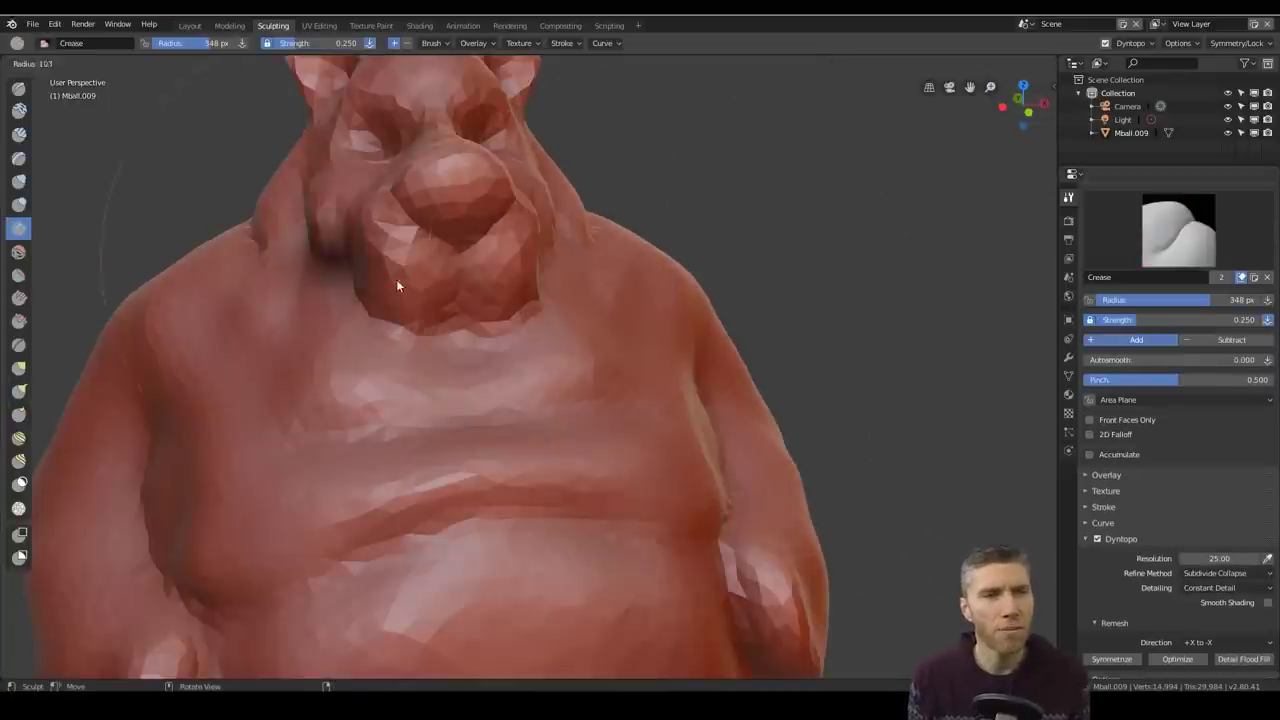
pyautogui.click(396, 283)
pyautogui.moveTo(396, 283); pyautogui.dragTo(417, 338, button='middle')
pyautogui.moveTo(458, 338); pyautogui.dragTo(486, 367)
pyautogui.moveTo(486, 367)
pyautogui.mouseDown(button='middle')
pyautogui.moveTo(560, 231)
pyautogui.moveTo(622, 325)
pyautogui.moveTo(717, 234)
pyautogui.moveTo(590, 250)
pyautogui.mouseUp(button='middle')
# Carve the nostrils into the snout by subtracting with the Draw brush at a 47 px radius
pyautogui.click(20, 89)
pyautogui.press('f')
pyautogui.click(415, 335)
pyautogui.keyDown('ctrl'); pyautogui.moveTo(420, 335); pyautogui.dragTo(431, 346); pyautogui.keyUp('ctrl')
pyautogui.keyDown('ctrl'); pyautogui.moveTo(620, 346); pyautogui.dragTo(640, 400, button='middle'); pyautogui.keyUp('ctrl')
pyautogui.moveTo(640, 400)
pyautogui.mouseDown(button='middle')
pyautogui.moveTo(569, 375)
pyautogui.moveTo(560, 300)
pyautogui.mouseUp(button='middle')
# Shape the muzzle and mouth area with two short pulls of a resized Snake Hook brush
pyautogui.click(20, 392)
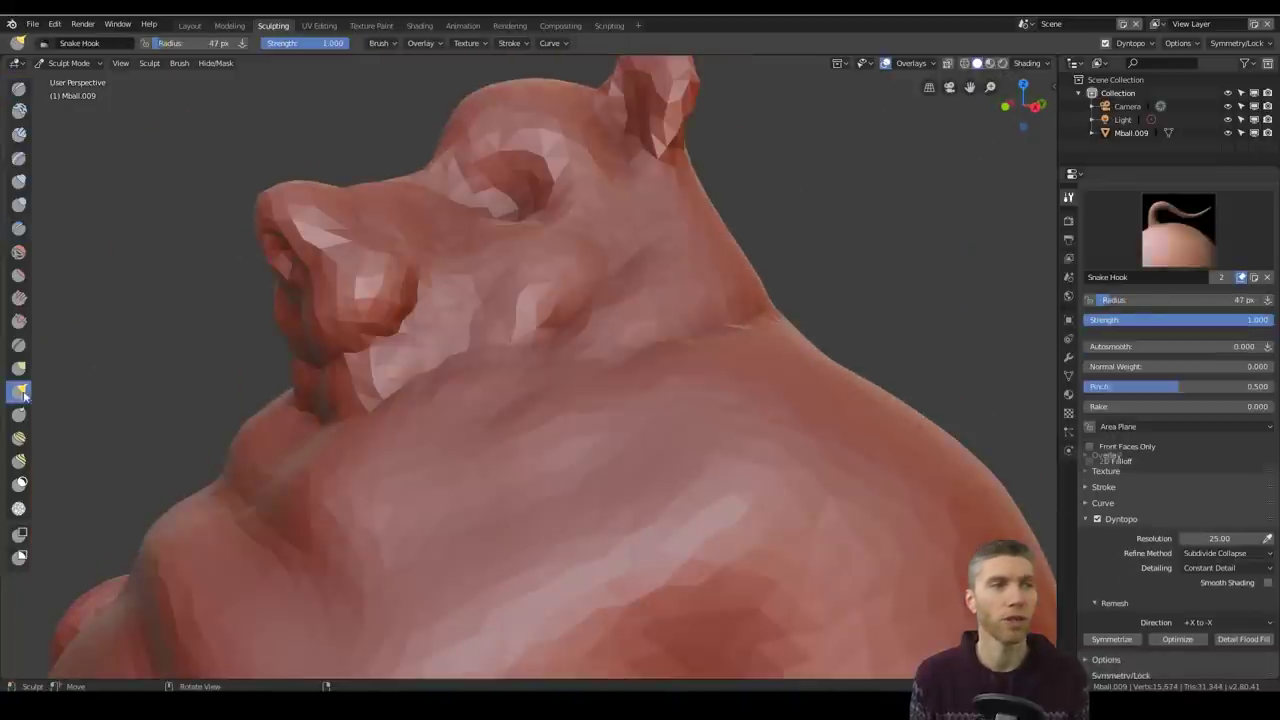
pyautogui.press('f')
pyautogui.click(420, 380)
pyautogui.moveTo(420, 366); pyautogui.dragTo(406, 385)
pyautogui.moveTo(406, 385)
pyautogui.keyDown('ctrl'); pyautogui.mouseDown(button='middle')
pyautogui.moveTo(351, 420)
pyautogui.moveTo(480, 370)
pyautogui.mouseUp(button='middle'); pyautogui.keyUp('ctrl')
pyautogui.moveTo(480, 370); pyautogui.dragTo(492, 416)
pyautogui.moveTo(492, 416)
pyautogui.mouseDown(button='middle')
pyautogui.moveTo(440, 330)
pyautogui.moveTo(640, 380)
pyautogui.mouseUp(button='middle')
# Add a Crease stroke to the head and adjust its form with a short Snake Hook pull
pyautogui.click(22, 230)
pyautogui.moveTo(829, 356); pyautogui.dragTo(742, 430)
pyautogui.moveTo(742, 430)
pyautogui.mouseDown(button='middle')
pyautogui.moveTo(516, 564)
pyautogui.moveTo(590, 480)
pyautogui.mouseUp(button='middle')
pyautogui.click(20, 392)
pyautogui.press('f')
pyautogui.moveTo(683, 416); pyautogui.dragTo(789, 415, button='middle')
pyautogui.press('f')
pyautogui.moveTo(789, 415); pyautogui.dragTo(775, 400)
pyautogui.moveTo(775, 400)
pyautogui.mouseDown(button='middle')
pyautogui.moveTo(818, 407)
pyautogui.moveTo(660, 417)
pyautogui.moveTo(652, 367)
pyautogui.mouseUp(button='middle')
# Sharpen the folds beneath the snout and around the cheeks with a resized Crease brush
pyautogui.hotkey('shift', 'c')
pyautogui.press('f')
pyautogui.click(600, 367)
pyautogui.moveTo(600, 400); pyautogui.dragTo(660, 440, button='middle')
pyautogui.keyDown('ctrl'); pyautogui.moveTo(660, 560); pyautogui.dragTo(645, 505, button='middle'); pyautogui.keyUp('ctrl')
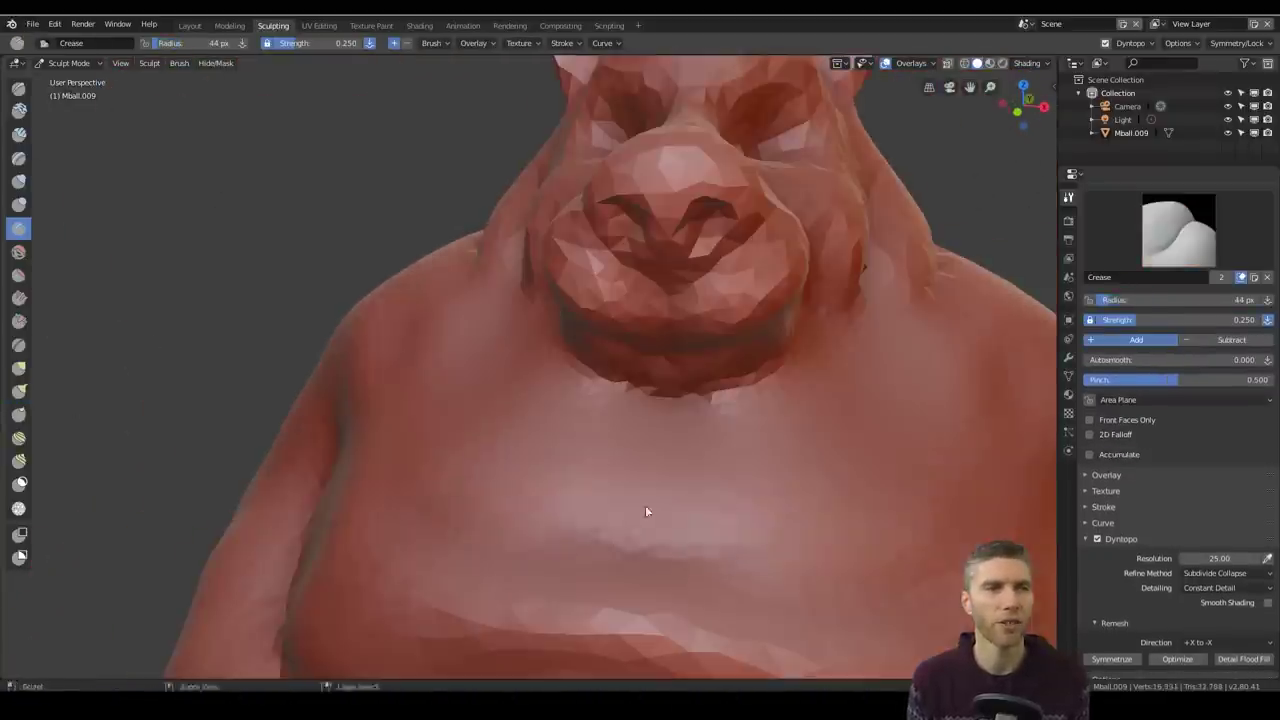
pyautogui.moveTo(645, 512); pyautogui.dragTo(440, 282)
pyautogui.moveTo(800, 330); pyautogui.dragTo(740, 380, button='middle')
pyautogui.moveTo(740, 380)
pyautogui.keyDown('ctrl'); pyautogui.mouseDown(button='middle')
pyautogui.moveTo(740, 441)
pyautogui.moveTo(682, 378)
pyautogui.mouseUp(button='middle'); pyautogui.keyUp('ctrl')
pyautogui.moveTo(665, 390); pyautogui.dragTo(600, 438)
# Deepen the cheek and neck folds with two more Crease strokes at a 93 px radius
pyautogui.moveTo(760, 285); pyautogui.dragTo(777, 338, button='middle')
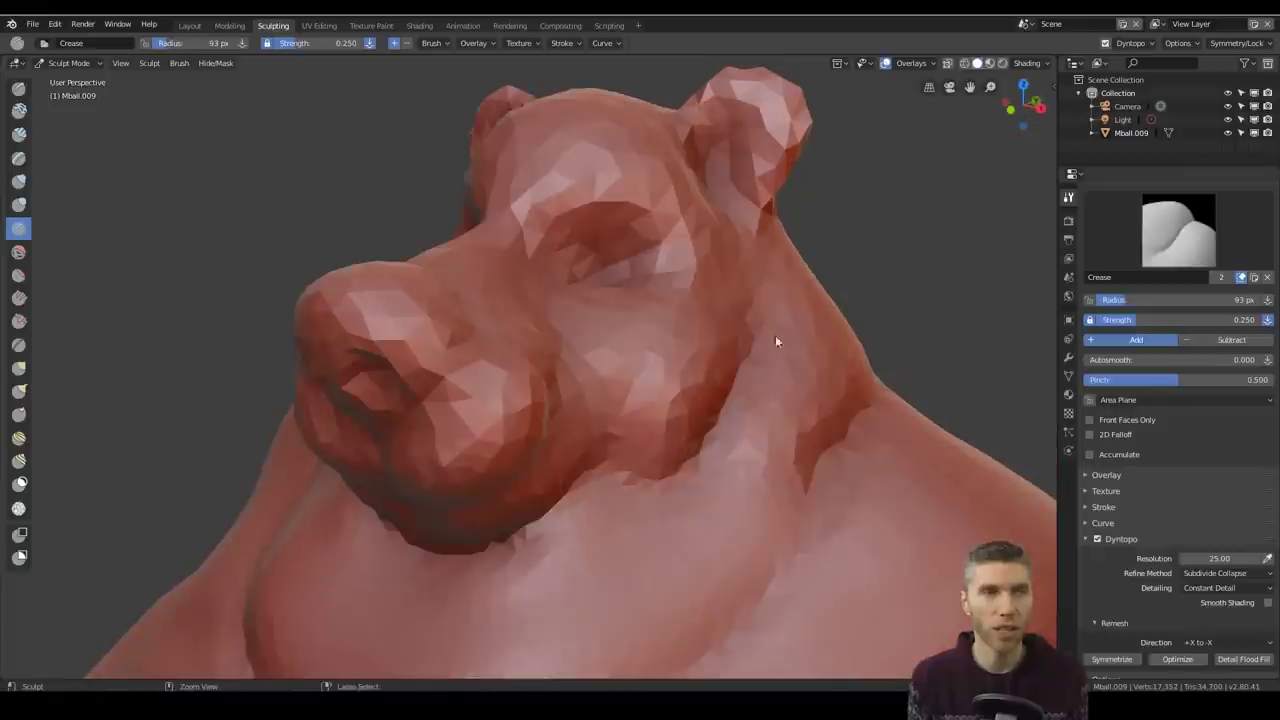
pyautogui.moveTo(734, 398); pyautogui.dragTo(780, 450, button='middle')
pyautogui.keyDown('ctrl'); pyautogui.moveTo(700, 430); pyautogui.dragTo(635, 338, button='middle'); pyautogui.keyUp('ctrl')
pyautogui.moveTo(770, 245); pyautogui.dragTo(625, 290)
pyautogui.moveTo(767, 350)
pyautogui.mouseDown(button='middle')
pyautogui.moveTo(724, 324)
pyautogui.moveTo(690, 370)
pyautogui.mouseUp(button='middle')
pyautogui.moveTo(612, 260); pyautogui.dragTo(616, 459)
pyautogui.moveTo(616, 459)
pyautogui.mouseDown(button='middle')
pyautogui.moveTo(579, 305)
pyautogui.moveTo(604, 270)
pyautogui.moveTo(662, 318)
pyautogui.mouseUp(button='middle')
# Switch to the Draw brush and save the file
pyautogui.press('x')
pyautogui.keyDown('ctrl'); pyautogui.moveTo(662, 318); pyautogui.dragTo(755, 435, button='middle'); pyautogui.keyUp('ctrl')
pyautogui.hotkey('ctrl', 's')
# Adjust the head's shape with a short Snake Hook pull
pyautogui.moveTo(765, 250); pyautogui.dragTo(640, 277, button='middle')
pyautogui.press('k')
pyautogui.moveTo(690, 390)
pyautogui.keyDown('ctrl'); pyautogui.mouseDown(button='middle')
pyautogui.moveTo(711, 300)
pyautogui.moveTo(620, 330)
pyautogui.mouseUp(button='middle'); pyautogui.keyUp('ctrl')
pyautogui.moveTo(589, 311); pyautogui.dragTo(612, 318)
pyautogui.keyDown('ctrl'); pyautogui.moveTo(660, 320); pyautogui.dragTo(680, 420, button='middle'); pyautogui.keyUp('ctrl')
pyautogui.moveTo(640, 410); pyautogui.dragTo(711, 418, button='middle')
# Resize the Snake Hook brush and refine the form with two more short pulls
pyautogui.press('f')
pyautogui.moveTo(590, 330)
pyautogui.keyDown('ctrl'); pyautogui.mouseDown(button='middle')
pyautogui.moveTo(582, 240)
pyautogui.moveTo(880, 330)
pyautogui.mouseUp(button='middle'); pyautogui.keyUp('ctrl')
pyautogui.click(507, 338)
pyautogui.moveTo(762, 410); pyautogui.dragTo(795, 442)
pyautogui.moveTo(795, 442); pyautogui.dragTo(645, 455, button='middle')
pyautogui.moveTo(645, 460)
pyautogui.mouseDown()
pyautogui.moveTo(631, 471)
pyautogui.moveTo(642, 475)
pyautogui.mouseUp()
# Check the bear from several angles and add one more stroke with the Crease brush
pyautogui.moveTo(775, 260)
pyautogui.keyDown('ctrl'); pyautogui.mouseDown(button='middle')
pyautogui.moveTo(783, 317)
pyautogui.moveTo(709, 414)
pyautogui.moveTo(850, 405)
pyautogui.mouseUp(button='middle'); pyautogui.keyUp('ctrl')
pyautogui.moveTo(850, 405)
pyautogui.keyDown('ctrl'); pyautogui.mouseDown(button='middle')
pyautogui.moveTo(877, 300)
pyautogui.moveTo(860, 250)
pyautogui.mouseUp(button='middle'); pyautogui.keyUp('ctrl')
pyautogui.moveTo(860, 280)
pyautogui.mouseDown(button='middle')
pyautogui.moveTo(725, 330)
pyautogui.moveTo(690, 440)
pyautogui.mouseUp(button='middle')
pyautogui.moveTo(690, 440)
pyautogui.mouseDown(button='middle')
pyautogui.moveTo(546, 443)
pyautogui.moveTo(570, 330)
pyautogui.mouseUp(button='middle')
pyautogui.moveTo(470, 290)
pyautogui.mouseDown(button='middle')
pyautogui.moveTo(584, 277)
pyautogui.moveTo(590, 400)
pyautogui.mouseUp(button='middle')
pyautogui.moveTo(650, 400)
pyautogui.mouseDown(button='middle')
pyautogui.moveTo(540, 400)
pyautogui.moveTo(556, 256)
pyautogui.mouseUp(button='middle')
pyautogui.hotkey('shift', 'c')
pyautogui.moveTo(556, 256)
pyautogui.mouseDown(button='middle')
pyautogui.moveTo(490, 254)
pyautogui.moveTo(470, 285)
pyautogui.mouseUp(button='middle')
pyautogui.moveTo(300, 285); pyautogui.dragTo(228, 211)
# Return to the Draw brush, save the file and view the whole bear from the front
pyautogui.press('x')
pyautogui.moveTo(390, 270)
pyautogui.mouseDown(button='middle')
pyautogui.moveTo(506, 296)
pyautogui.moveTo(560, 440)
pyautogui.mouseUp(button='middle')
pyautogui.moveTo(560, 440)
pyautogui.mouseDown(button='middle')
pyautogui.moveTo(729, 457)
pyautogui.moveTo(634, 529)
pyautogui.moveTo(609, 414)
pyautogui.moveTo(891, 402)
pyautogui.moveTo(612, 400)
pyautogui.mouseUp(button='middle')
pyautogui.click(33, 24)
pyautogui.click(68, 130)
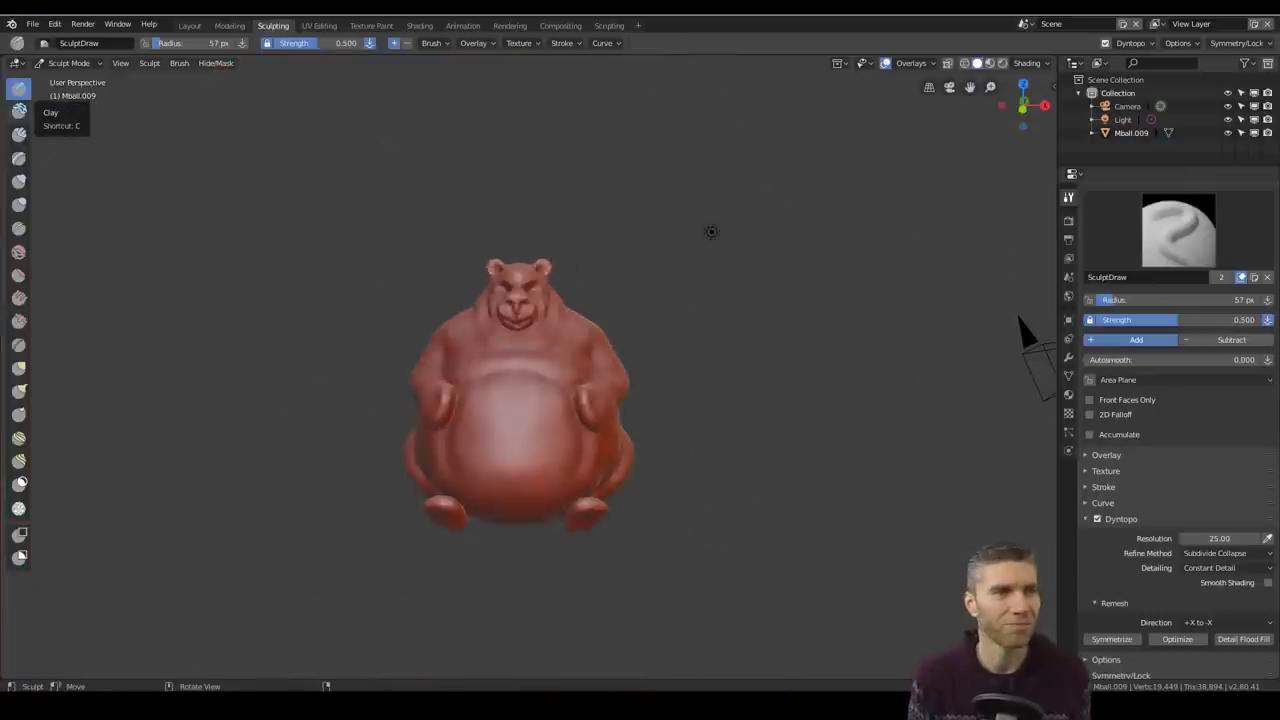
pyautogui.moveTo(711, 232); pyautogui.dragTo(697, 243, button='middle')
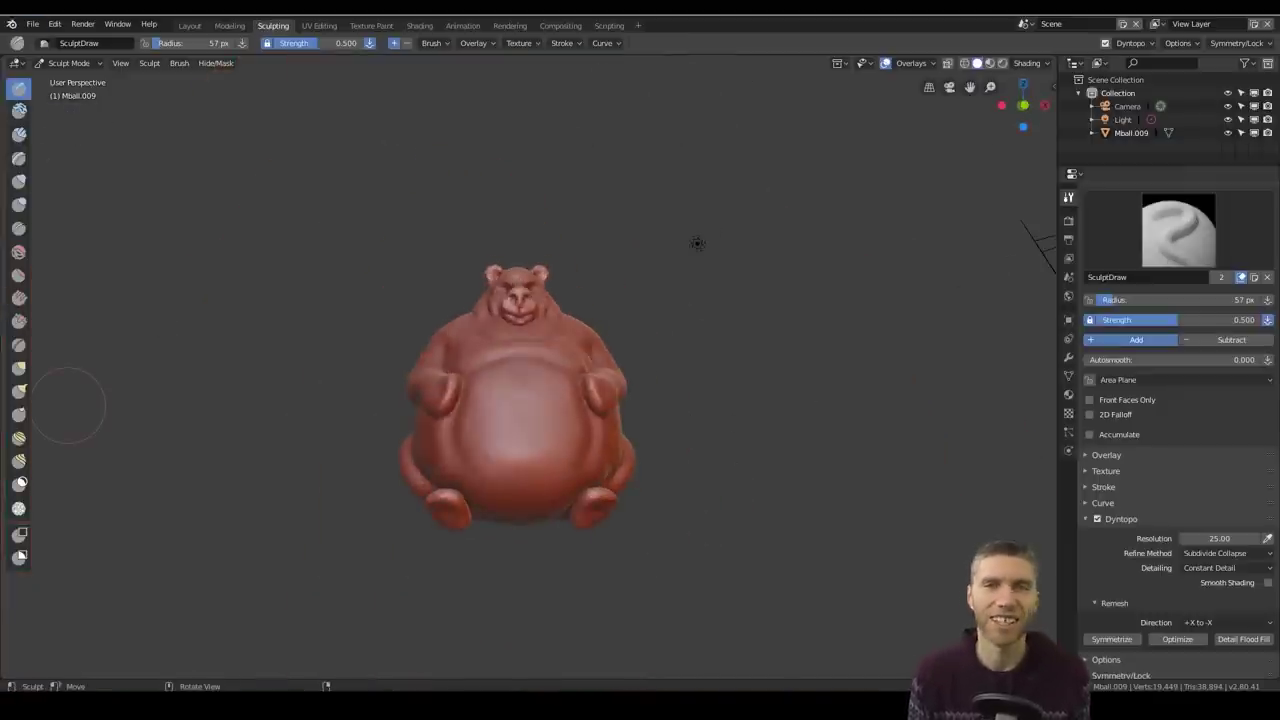
# Choose the Snake Hook brush at a 352 px radius and set the Dyntopo refine method to Subdivide Edges
pyautogui.click(18, 392)
pyautogui.scroll(5, 700, 269)
pyautogui.press('f')
pyautogui.click(900, 398)
pyautogui.click(1227, 580)
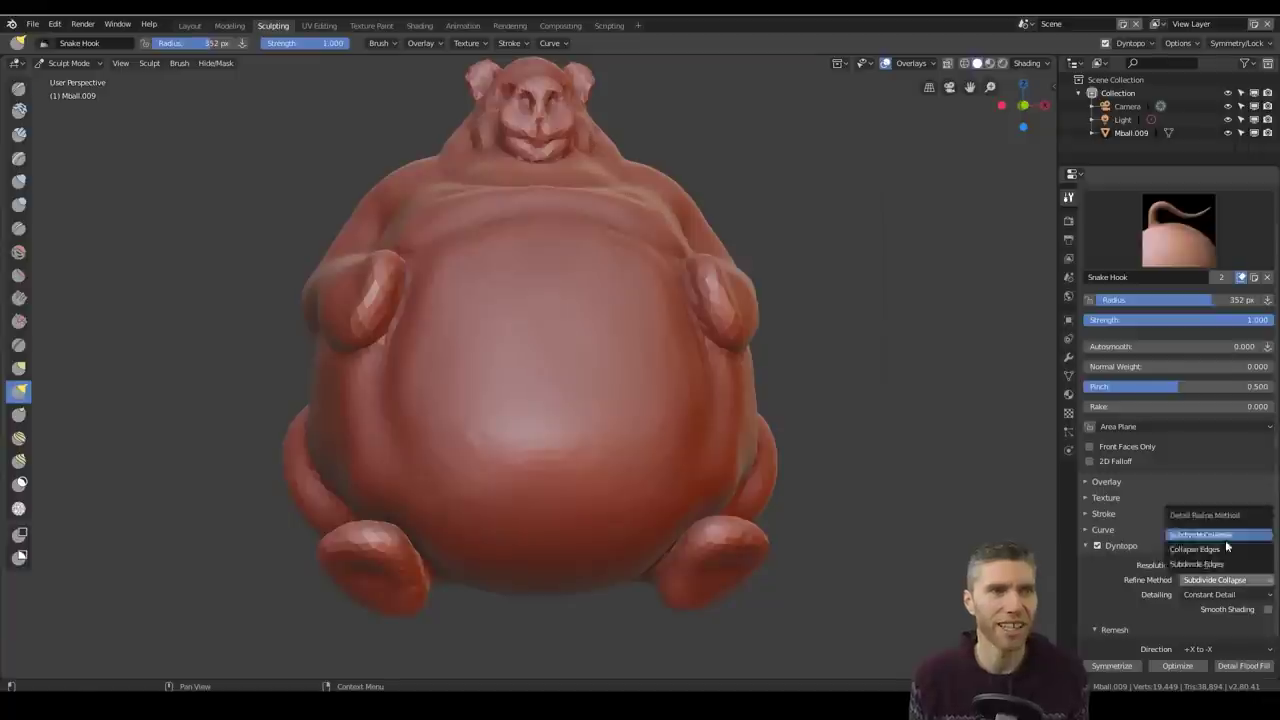
pyautogui.click(1225, 537)
# Pull the shoulder beside the neck slightly outward and up with a resized Snake Hook brush
pyautogui.press('f')
pyautogui.click(710, 424)
pyautogui.moveTo(800, 386)
pyautogui.mouseDown(button='middle')
pyautogui.moveTo(743, 391)
pyautogui.moveTo(798, 400)
pyautogui.mouseUp(button='middle')
pyautogui.moveTo(634, 163); pyautogui.dragTo(650, 150)
pyautogui.moveTo(734, 249)
pyautogui.mouseDown(button='middle')
pyautogui.moveTo(701, 183)
pyautogui.moveTo(698, 465)
pyautogui.moveTo(743, 308)
pyautogui.moveTo(748, 392)
pyautogui.mouseUp(button='middle')
# Reshape the arms and sides of the body with two Snake Hook pulls at a 293 px radius
pyautogui.press('f')
pyautogui.click(735, 308)
pyautogui.moveTo(803, 400); pyautogui.dragTo(785, 385)
pyautogui.moveTo(758, 243)
pyautogui.mouseDown()
pyautogui.moveTo(689, 283)
pyautogui.moveTo(702, 348)
pyautogui.mouseUp()
pyautogui.moveTo(702, 348); pyautogui.dragTo(680, 408, button='middle')
# Check the overall silhouette and widen the upper body with one short Snake Hook pull
pyautogui.scroll(-3, 680, 408)
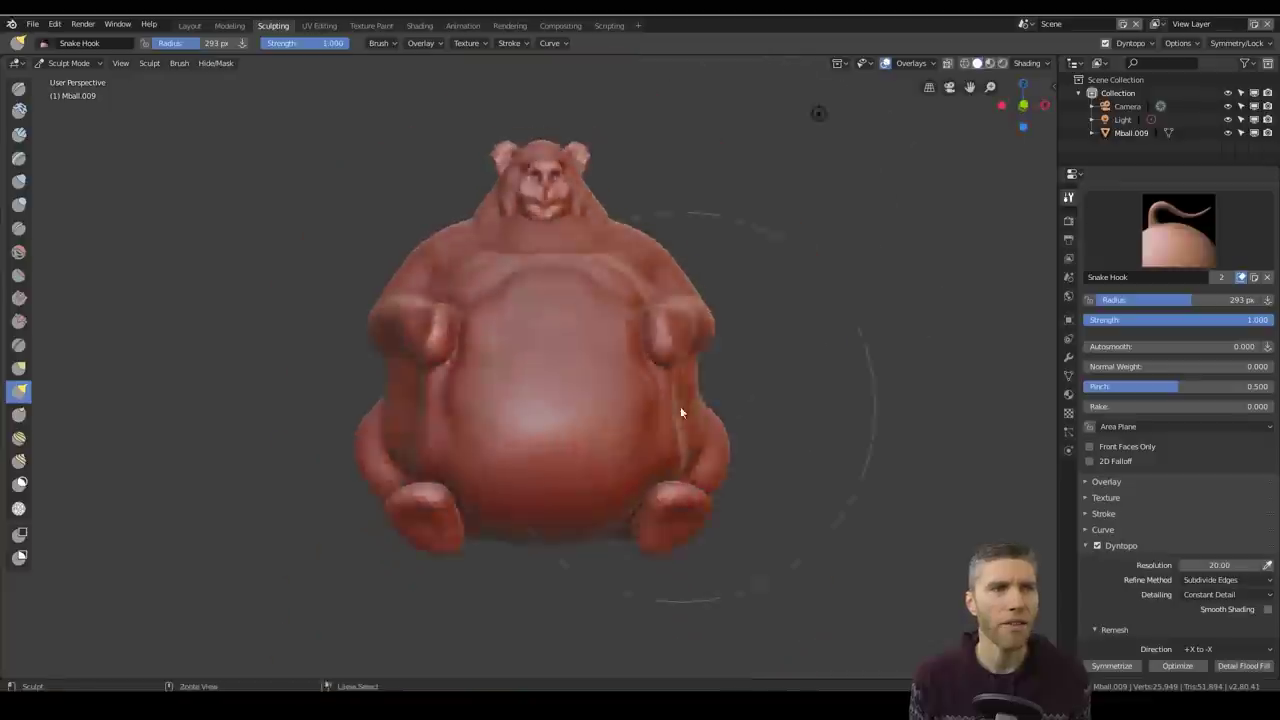
pyautogui.scroll(3, 650, 290)
pyautogui.moveTo(632, 243); pyautogui.dragTo(660, 251)
pyautogui.scroll(-3, 660, 251)
pyautogui.moveTo(660, 251)
pyautogui.mouseDown(button='middle')
pyautogui.moveTo(828, 402)
pyautogui.moveTo(376, 180)
pyautogui.moveTo(474, 179)
pyautogui.moveTo(556, 288)
pyautogui.mouseUp(button='middle')
pyautogui.scroll(3, 376, 180)
# Set the Snake Hook brush radius to 239 px for work on the front of the torso
pyautogui.press('f')
pyautogui.click(340, 177)
pyautogui.scroll(-4, 640, 320)
pyautogui.scroll(4, 620, 320)
pyautogui.moveTo(450, 330); pyautogui.dragTo(539, 294, button='middle')
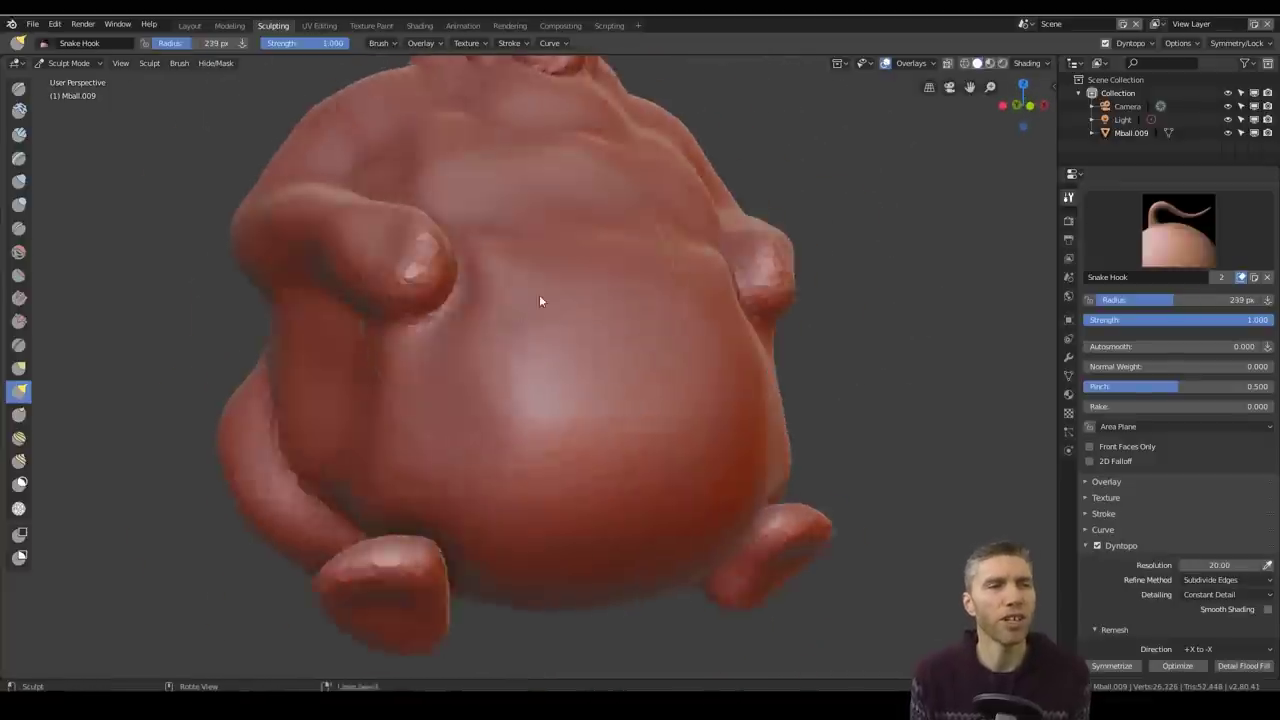
# Build up the front of the torso with one stroke of a resized SculptDraw brush
pyautogui.scroll(2, 530, 270)
pyautogui.press('x')
pyautogui.press('f')
pyautogui.click(490, 208)
pyautogui.moveTo(490, 214); pyautogui.dragTo(543, 324, button='middle')
pyautogui.moveTo(543, 324); pyautogui.dragTo(565, 440)
# Choose the Crease brush and shape the folds of the body with two strokes from different angles
pyautogui.scroll(-4, 640, 440)
pyautogui.moveTo(660, 440)
pyautogui.mouseDown(button='middle')
pyautogui.moveTo(804, 484)
pyautogui.moveTo(695, 425)
pyautogui.moveTo(757, 430)
pyautogui.moveTo(618, 472)
pyautogui.moveTo(718, 378)
pyautogui.moveTo(850, 385)
pyautogui.mouseUp(button='middle')
pyautogui.scroll(2, 695, 425)
pyautogui.scroll(2, 757, 430)
pyautogui.scroll(-4, 718, 378)
pyautogui.click(18, 229)
pyautogui.scroll(4, 344, 396)
pyautogui.moveTo(344, 396); pyautogui.dragTo(450, 530)
pyautogui.moveTo(840, 455)
pyautogui.mouseDown(button='middle')
pyautogui.moveTo(730, 473)
pyautogui.moveTo(775, 440)
pyautogui.mouseUp(button='middle')
pyautogui.moveTo(490, 333); pyautogui.dragTo(555, 440)
# Extend the body folds around the side with two more Crease strokes
pyautogui.scroll(-4, 640, 450)
pyautogui.moveTo(830, 475); pyautogui.dragTo(570, 350, button='middle')
pyautogui.scroll(4, 500, 350)
pyautogui.moveTo(500, 345); pyautogui.dragTo(435, 375)
pyautogui.moveTo(435, 375)
pyautogui.mouseDown(button='middle')
pyautogui.moveTo(566, 463)
pyautogui.moveTo(640, 455)
pyautogui.mouseUp(button='middle')
pyautogui.moveTo(528, 263); pyautogui.dragTo(383, 404)
pyautogui.moveTo(500, 470)
pyautogui.mouseDown(button='middle')
pyautogui.moveTo(659, 512)
pyautogui.moveTo(687, 484)
pyautogui.moveTo(654, 410)
pyautogui.mouseUp(button='middle')
# Swell a small area of the body with a short Inflate stroke
pyautogui.scroll(-4, 659, 512)
pyautogui.press('i')
pyautogui.moveTo(654, 410); pyautogui.dragTo(620, 435)
pyautogui.scroll(3, 683, 468)
pyautogui.moveTo(683, 468); pyautogui.dragTo(624, 463, button='middle')
# Adjust the body contour with a short Snake Hook pull
pyautogui.press('k')
pyautogui.scroll(-4, 638, 487)
pyautogui.scroll(3, 500, 440)
pyautogui.moveTo(420, 440); pyautogui.dragTo(371, 416)
pyautogui.moveTo(371, 416)
pyautogui.mouseDown(button='middle')
pyautogui.moveTo(741, 424)
pyautogui.moveTo(675, 371)
pyautogui.moveTo(563, 470)
pyautogui.moveTo(690, 440)
pyautogui.mouseUp(button='middle')
# Nudge the form around the head with a small Snake Hook pull
pyautogui.scroll(2, 741, 424)
pyautogui.scroll(-5, 675, 371)
pyautogui.scroll(5, 613, 285)
pyautogui.scroll(1, 616, 290)
pyautogui.moveTo(620, 324); pyautogui.dragTo(630, 345)
pyautogui.moveTo(650, 345)
pyautogui.mouseDown(button='middle')
pyautogui.moveTo(604, 346)
pyautogui.moveTo(660, 346)
pyautogui.mouseUp(button='middle')
pyautogui.scroll(2, 580, 338)
# Reshape the side of the head and the lower face with three Snake Hook pulls at a 179 px radius
pyautogui.moveTo(482, 308); pyautogui.dragTo(456, 258)
pyautogui.moveTo(456, 258); pyautogui.dragTo(330, 215, button='middle')
pyautogui.moveTo(369, 209); pyautogui.dragTo(335, 199)
pyautogui.moveTo(600, 195); pyautogui.dragTo(980, 196, button='middle')
pyautogui.moveTo(786, 289); pyautogui.dragTo(610, 230, button='middle')
pyautogui.scroll(-2, 610, 300)
pyautogui.moveTo(528, 486); pyautogui.dragTo(568, 450)
pyautogui.moveTo(568, 450); pyautogui.dragTo(560, 425, button='middle')
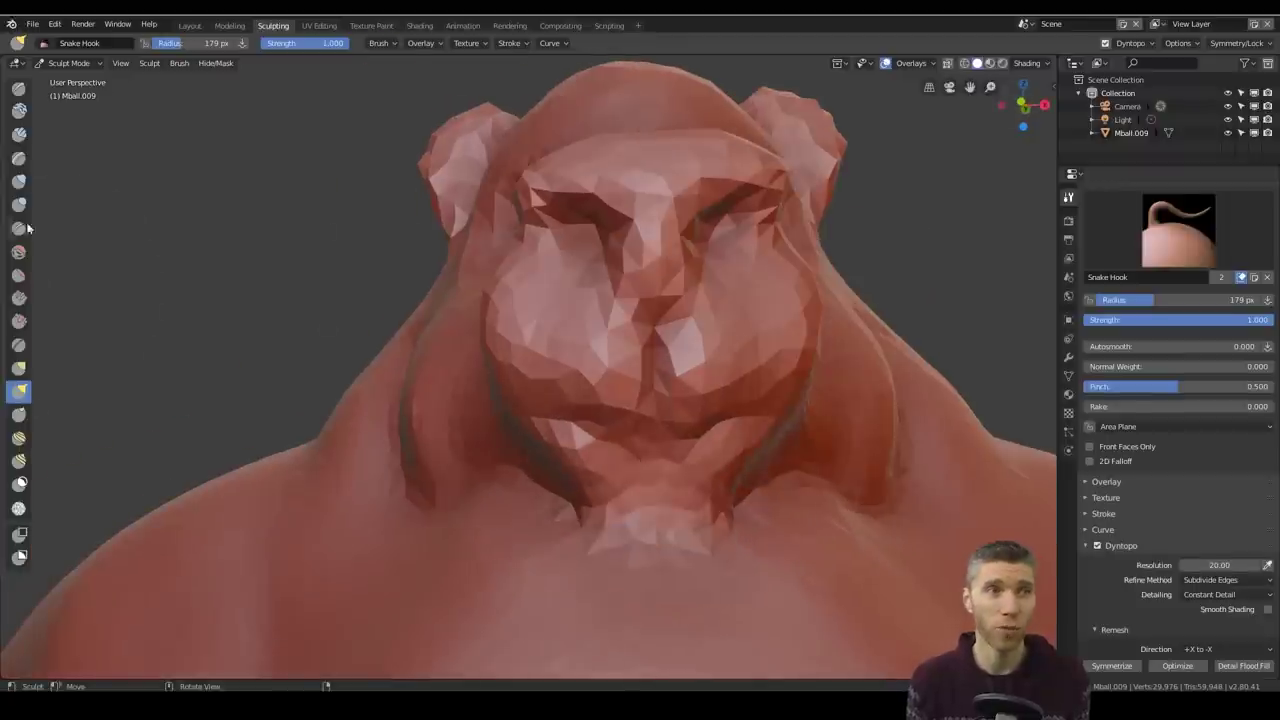
# Build up the chin and throat below the mouth with SculptDraw strokes, setting the brush radius to 88 px
pyautogui.click(18, 88)
pyautogui.moveTo(590, 490); pyautogui.dragTo(668, 478)
pyautogui.press('f')
pyautogui.click(625, 476)
pyautogui.moveTo(560, 480)
pyautogui.mouseDown(button='middle')
pyautogui.moveTo(686, 500)
pyautogui.moveTo(700, 480)
pyautogui.mouseUp(button='middle')
pyautogui.moveTo(570, 450); pyautogui.dragTo(650, 522)
pyautogui.scroll(-4, 650, 500)
# Fill out the neck beneath the jaw with a SculptDraw stroke at 88 px
pyautogui.moveTo(800, 450); pyautogui.dragTo(612, 437, button='middle')
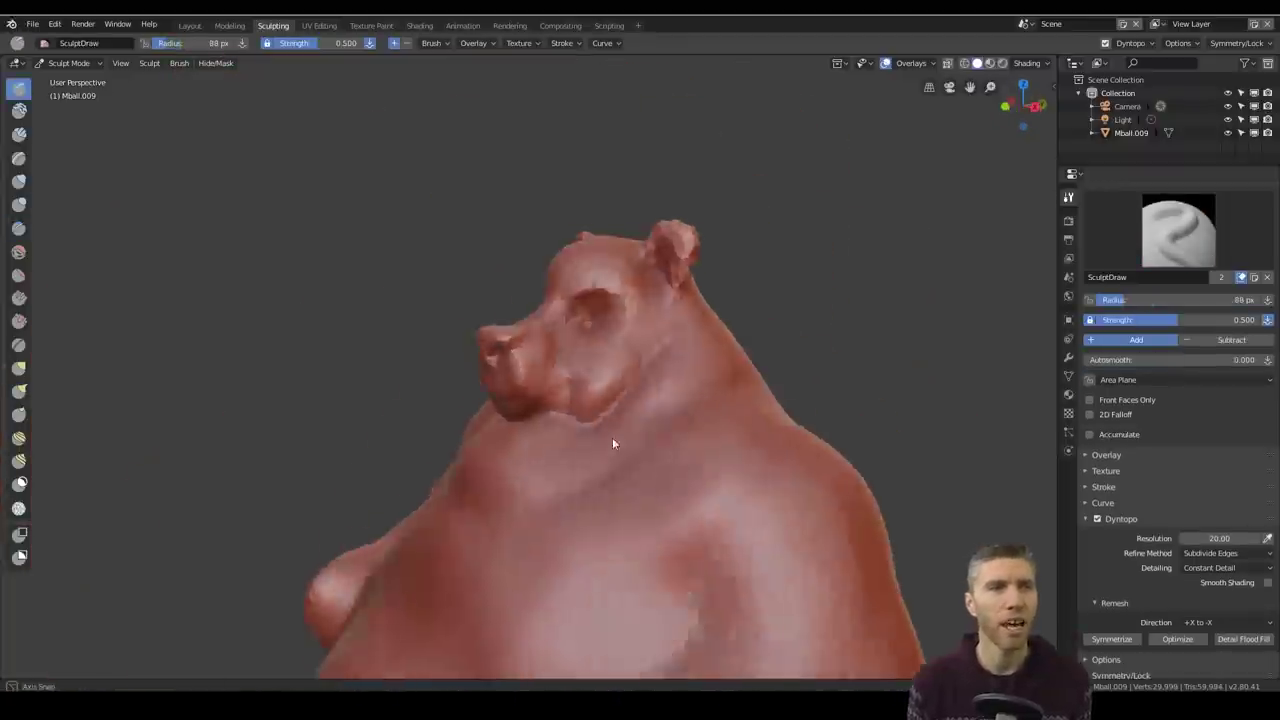
pyautogui.scroll(5, 612, 437)
pyautogui.moveTo(570, 455); pyautogui.dragTo(731, 407)
pyautogui.moveTo(731, 407); pyautogui.dragTo(794, 470, button='middle')
# Add volume to the brow and forehead above the eye socket with a SculptDraw stroke
pyautogui.scroll(-4, 640, 394)
pyautogui.scroll(5, 622, 350)
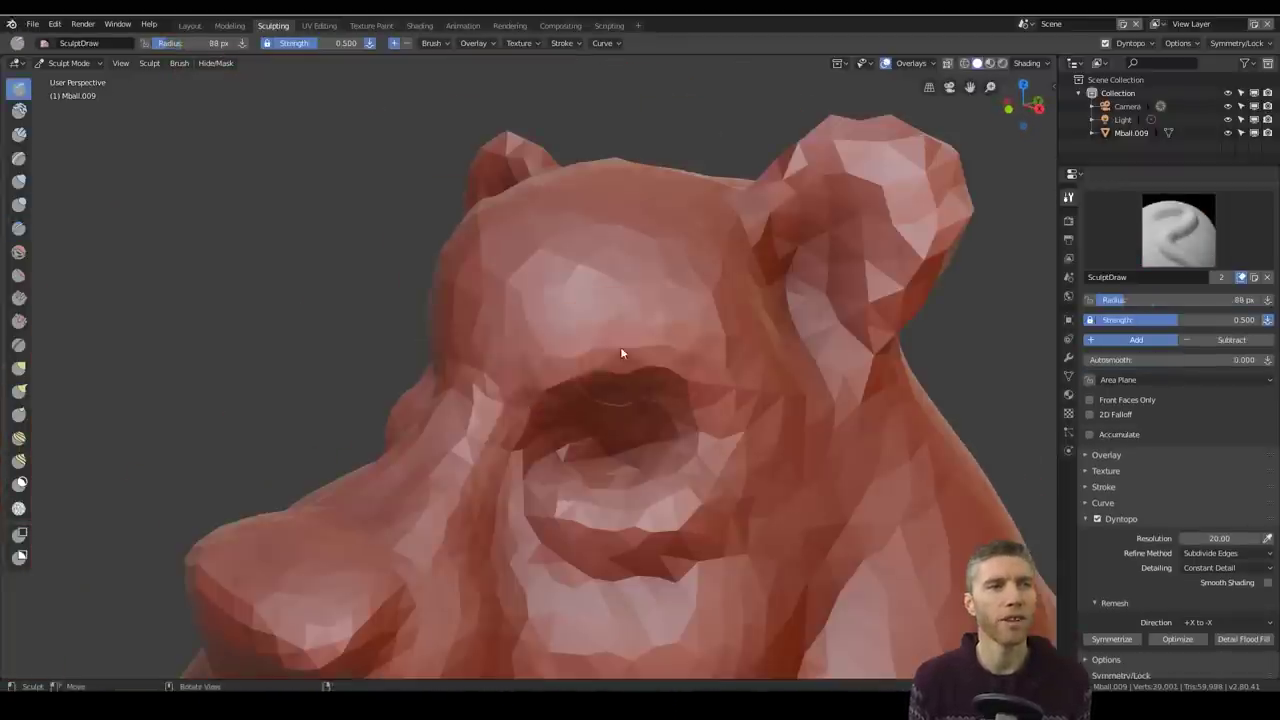
pyautogui.moveTo(620, 348); pyautogui.dragTo(710, 400, button='middle')
pyautogui.moveTo(570, 325); pyautogui.dragTo(610, 202)
pyautogui.moveTo(610, 202)
pyautogui.mouseDown(button='middle')
pyautogui.moveTo(777, 334)
pyautogui.moveTo(640, 397)
pyautogui.mouseUp(button='middle')
pyautogui.scroll(-5, 777, 334)
# Switch to Snake Hook and make a short inward pull on the upper head
pyautogui.press('k')
pyautogui.scroll(3, 690, 310)
pyautogui.moveTo(704, 240); pyautogui.dragTo(685, 262)
pyautogui.scroll(-4, 720, 280)
pyautogui.moveTo(745, 300); pyautogui.dragTo(600, 390, button='middle')
pyautogui.scroll(-4, 630, 440)
# Pull the form downward with a short Snake Hook stroke after checking it from several angles
pyautogui.moveTo(632, 466); pyautogui.dragTo(606, 386, button='middle')
pyautogui.scroll(6, 620, 375)
pyautogui.moveTo(680, 330)
pyautogui.mouseDown(button='middle')
pyautogui.moveTo(788, 290)
pyautogui.moveTo(791, 306)
pyautogui.moveTo(737, 249)
pyautogui.mouseUp(button='middle')
pyautogui.scroll(-2, 791, 306)
pyautogui.scroll(4, 780, 290)
pyautogui.moveTo(737, 249); pyautogui.dragTo(738, 300)
pyautogui.moveTo(740, 280); pyautogui.dragTo(871, 306, button='middle')
# Enlarge the Snake Hook brush to a 304 px radius and adjust the bear's side profile
pyautogui.scroll(-7, 871, 306)
pyautogui.moveTo(780, 360)
pyautogui.mouseDown(button='middle')
pyautogui.moveTo(845, 404)
pyautogui.moveTo(640, 385)
pyautogui.mouseUp(button='middle')
pyautogui.scroll(6, 560, 350)
pyautogui.press('f')
pyautogui.moveTo(477, 334); pyautogui.dragTo(462, 340)
pyautogui.scroll(-4, 480, 340)
pyautogui.moveTo(480, 345)
pyautogui.mouseDown(button='middle')
pyautogui.moveTo(575, 436)
pyautogui.moveTo(646, 430)
pyautogui.mouseUp(button='middle')
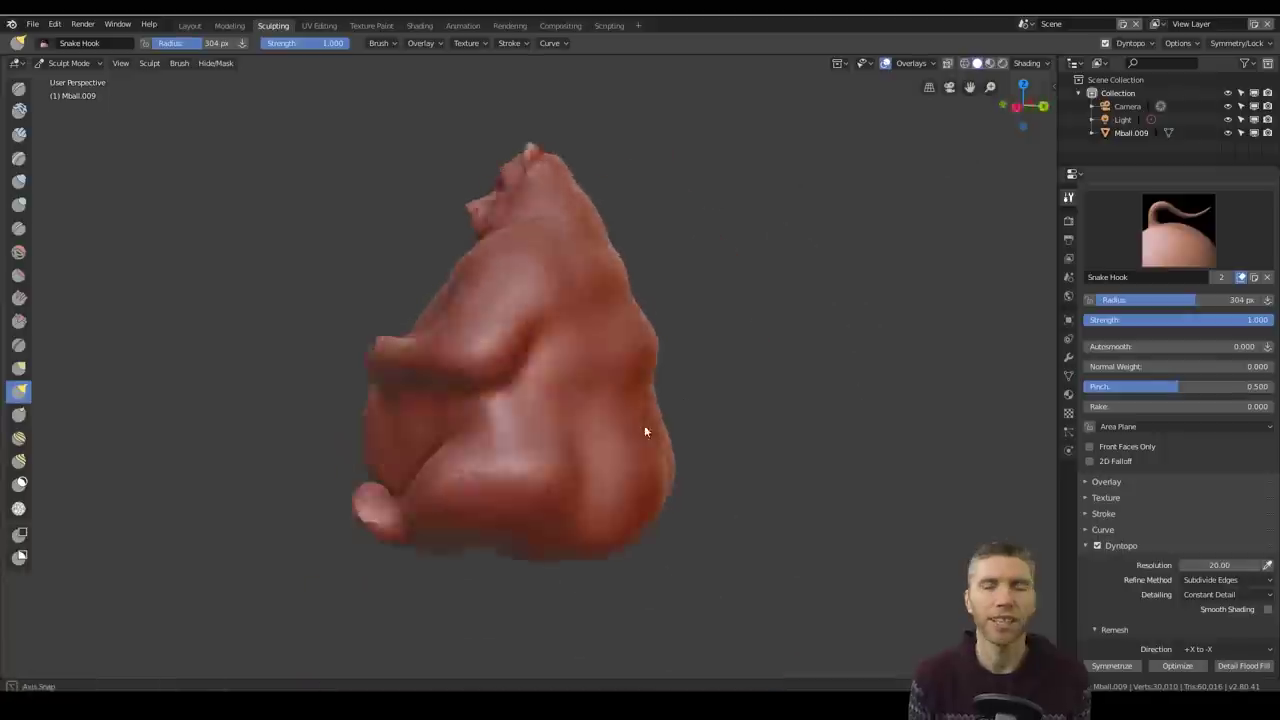
# Resize the Snake Hook brush again and push the front of the side profile slightly inward
pyautogui.scroll(6, 415, 402)
pyautogui.press('f')
pyautogui.click(320, 402)
pyautogui.moveTo(208, 408); pyautogui.dragTo(243, 403)
pyautogui.scroll(-6, 240, 445)
pyautogui.moveTo(400, 455)
pyautogui.mouseDown(button='middle')
pyautogui.moveTo(620, 473)
pyautogui.moveTo(668, 404)
pyautogui.mouseUp(button='middle')
# Carve the fold beneath the arm with two inverted Crease strokes at a 161 px radius
pyautogui.scroll(4, 620, 470)
pyautogui.hotkey('shift', 'c')
pyautogui.keyDown('ctrl'); pyautogui.moveTo(520, 352); pyautogui.dragTo(288, 328); pyautogui.keyUp('ctrl')
pyautogui.keyDown('ctrl'); pyautogui.moveTo(535, 585); pyautogui.dragTo(630, 460); pyautogui.keyUp('ctrl')
pyautogui.moveTo(620, 480)
pyautogui.mouseDown(button='middle')
pyautogui.moveTo(365, 603)
pyautogui.moveTo(300, 378)
pyautogui.mouseUp(button='middle')
pyautogui.scroll(4, 365, 603)
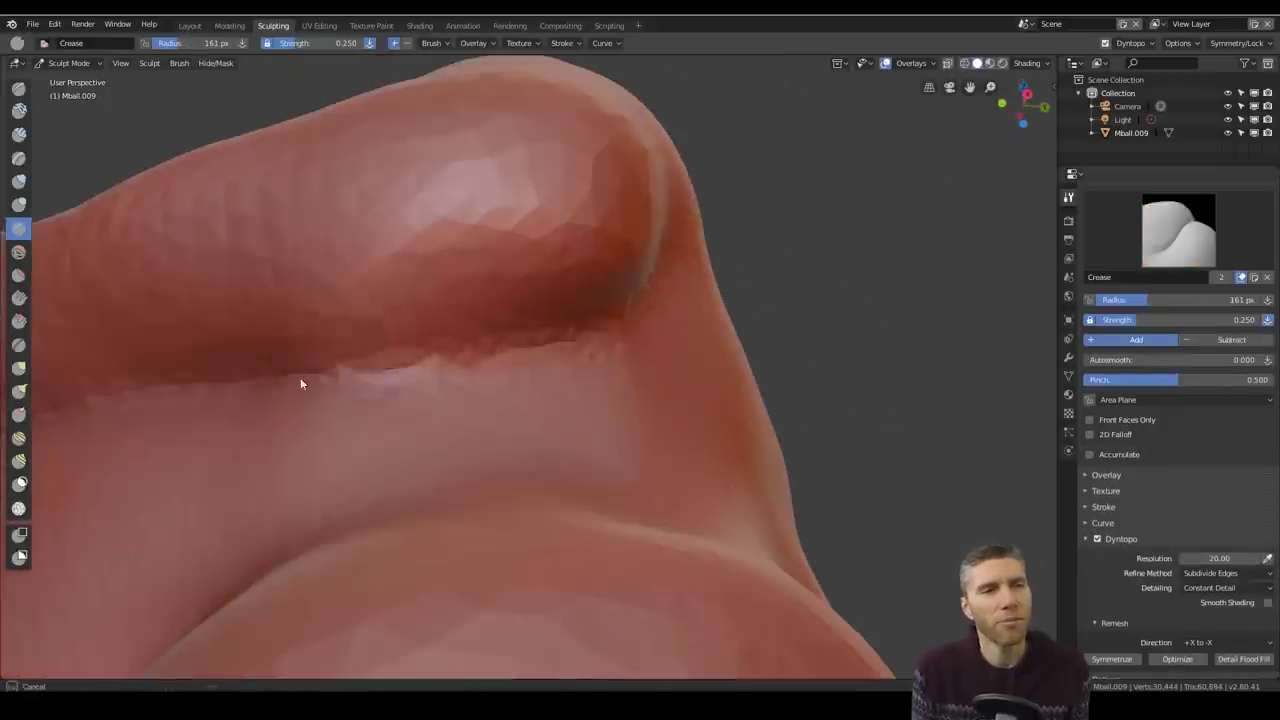
# Deepen the gap between the arm and the body with inverted SculptDraw strokes
pyautogui.press('x')
pyautogui.keyDown('ctrl'); pyautogui.moveTo(530, 355); pyautogui.dragTo(290, 365); pyautogui.keyUp('ctrl')
pyautogui.moveTo(217, 300); pyautogui.dragTo(230, 550, button='middle')
pyautogui.keyDown('ctrl'); pyautogui.moveTo(230, 550); pyautogui.dragTo(380, 619); pyautogui.keyUp('ctrl')
pyautogui.moveTo(380, 619); pyautogui.dragTo(640, 400, button='middle')
pyautogui.moveTo(660, 345)
pyautogui.keyDown('ctrl'); pyautogui.mouseDown()
pyautogui.moveTo(494, 454)
pyautogui.moveTo(640, 350)
pyautogui.mouseUp(); pyautogui.keyUp('ctrl')
# Thicken the arm with a long Inflate stroke
pyautogui.scroll(-6, 700, 420)
pyautogui.moveTo(737, 437)
pyautogui.mouseDown(button='middle')
pyautogui.moveTo(669, 352)
pyautogui.moveTo(620, 421)
pyautogui.mouseUp(button='middle')
pyautogui.scroll(-3, 721, 411)
pyautogui.scroll(4, 721, 411)
pyautogui.press('i')
pyautogui.moveTo(620, 421); pyautogui.dragTo(450, 560)
# Carve a hollow into the upper arm and the area along the forearm with inverted SculptDraw strokes at 84 px
pyautogui.press('x')
pyautogui.keyDown('ctrl'); pyautogui.moveTo(575, 445); pyautogui.dragTo(592, 495); pyautogui.keyUp('ctrl')
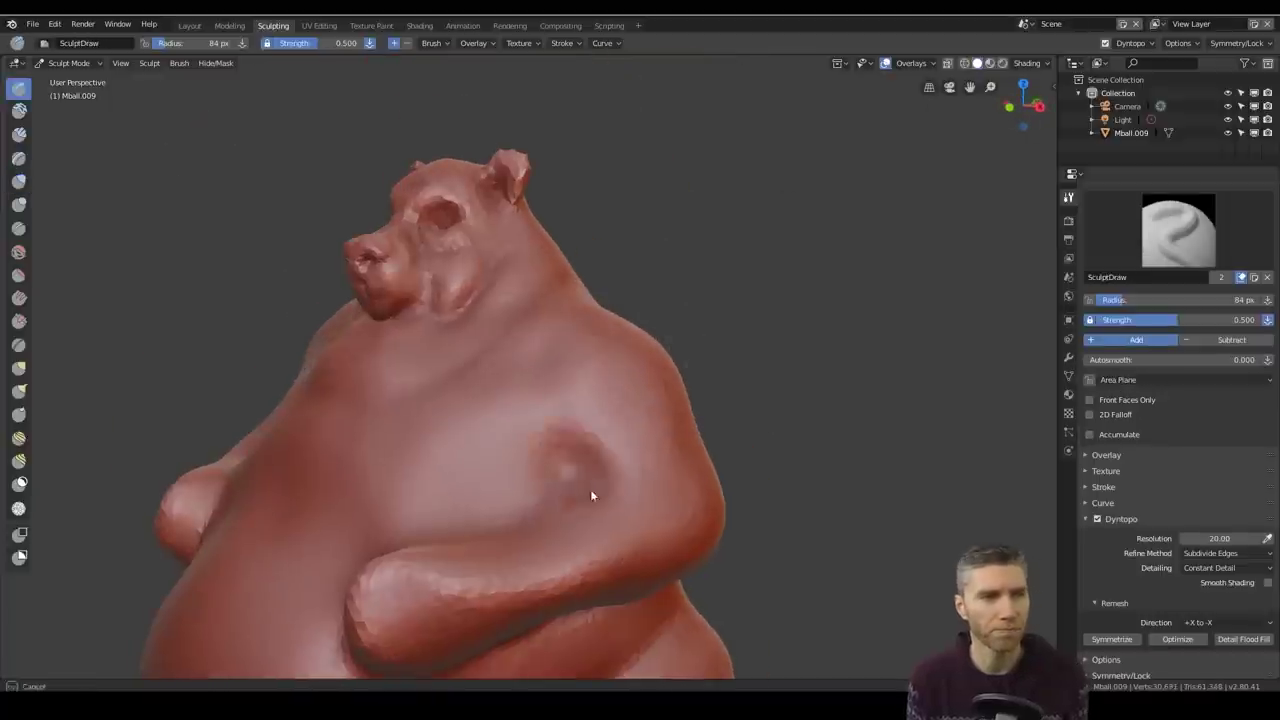
pyautogui.moveTo(592, 495); pyautogui.dragTo(601, 411, button='middle')
pyautogui.keyDown('ctrl'); pyautogui.moveTo(590, 575); pyautogui.dragTo(290, 620); pyautogui.keyUp('ctrl')
# Refine the arm and shoulder shape with two pulls of a resized Snake Hook brush
pyautogui.click(20, 391)
pyautogui.moveTo(480, 400); pyautogui.dragTo(500, 455, button='middle')
pyautogui.press('f')
pyautogui.click(506, 470)
pyautogui.moveTo(506, 472); pyautogui.dragTo(520, 440)
pyautogui.moveTo(520, 430)
pyautogui.mouseDown(button='middle')
pyautogui.moveTo(755, 412)
pyautogui.moveTo(492, 430)
pyautogui.mouseUp(button='middle')
pyautogui.moveTo(494, 434); pyautogui.dragTo(525, 425)
pyautogui.scroll(-3, 540, 435)
pyautogui.moveTo(540, 435); pyautogui.dragTo(750, 425, button='middle')
# Save the project as a new file version with an incremented number
pyautogui.click(33, 24)
pyautogui.click(57, 139)
pyautogui.click(1185, 96)
pyautogui.click(1225, 78)
# Carve a small area of the face with an inverted SculptDraw stroke
pyautogui.moveTo(560, 430); pyautogui.dragTo(562, 400, button='middle')
pyautogui.scroll(4, 560, 400)
pyautogui.click(19, 90)
pyautogui.moveTo(335, 310)
pyautogui.mouseDown(button='middle')
pyautogui.moveTo(357, 405)
pyautogui.moveTo(468, 282)
pyautogui.mouseUp(button='middle')
pyautogui.keyDown('ctrl'); pyautogui.moveTo(440, 255); pyautogui.dragTo(470, 285); pyautogui.keyUp('ctrl')
# Set the Dyntopo constant-detail resolution to 40
pyautogui.moveTo(500, 280)
pyautogui.mouseDown(button='middle')
pyautogui.moveTo(530, 263)
pyautogui.moveTo(699, 398)
pyautogui.moveTo(772, 392)
pyautogui.moveTo(890, 430)
pyautogui.mouseUp(button='middle')
pyautogui.scroll(-4, 699, 398)
pyautogui.scroll(4, 699, 398)
pyautogui.scroll(-7, 780, 400)
pyautogui.doubleClick(1219, 577)
pyautogui.write('35')
pyautogui.press('Return')
# Form the eyeball inside the eye socket with short Crease strokes at a 62 px radius
pyautogui.scroll(11, 600, 385)
pyautogui.moveTo(570, 312)
pyautogui.mouseDown()
pyautogui.moveTo(551, 333)
pyautogui.moveTo(584, 332)
pyautogui.moveTo(571, 337)
pyautogui.mouseUp()
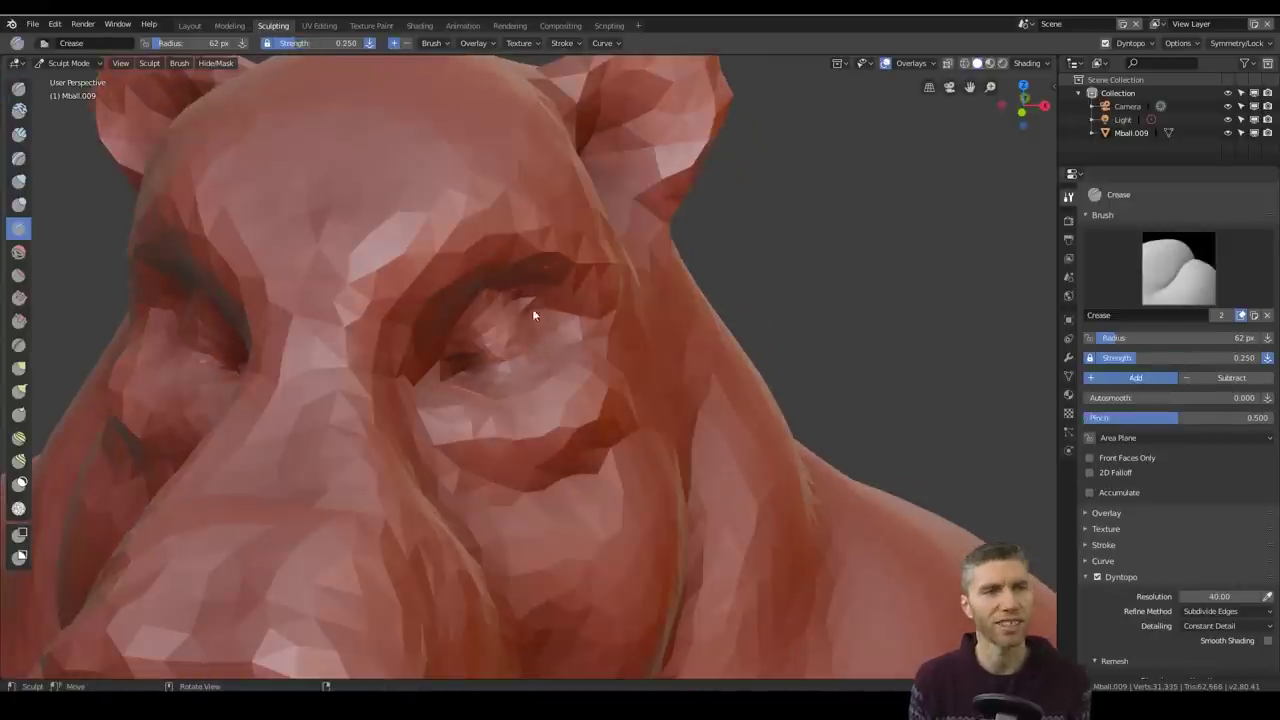
pyautogui.moveTo(533, 315)
pyautogui.mouseDown()
pyautogui.moveTo(490, 355)
pyautogui.moveTo(530, 318)
pyautogui.mouseUp()
pyautogui.scroll(-8, 560, 420)
pyautogui.moveTo(640, 450)
pyautogui.mouseDown(button='middle')
pyautogui.moveTo(531, 457)
pyautogui.moveTo(430, 440)
pyautogui.mouseUp(button='middle')
pyautogui.scroll(2, 430, 440)
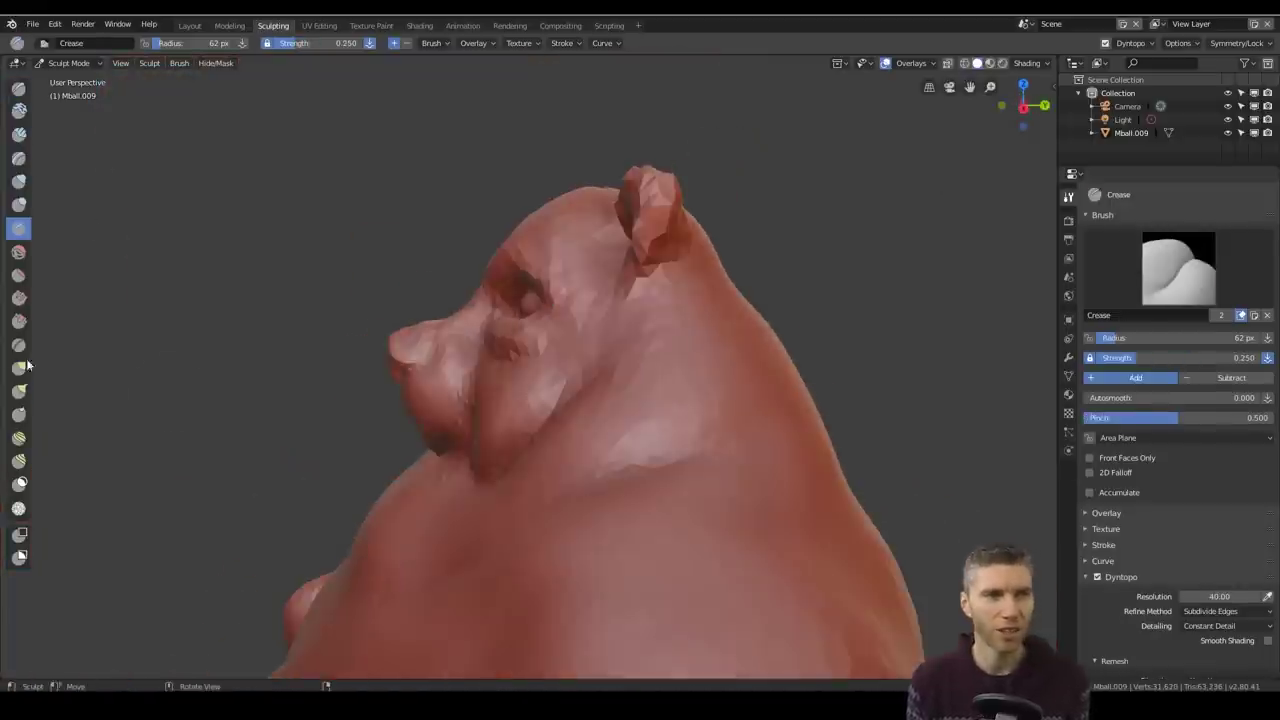
# Inspect the eyes with Snake Hook active, switch to the Inflate brush at 143 px and puff out the cheek
pyautogui.click(19, 391)
pyautogui.scroll(5, 555, 227)
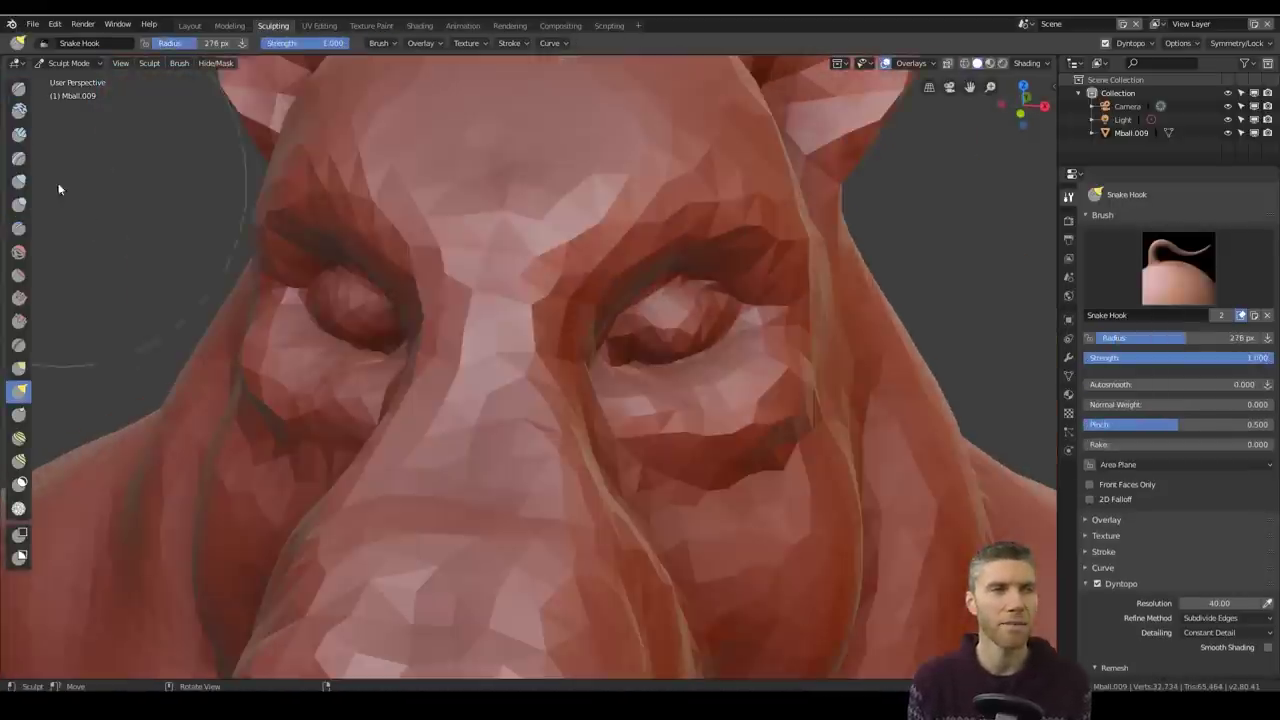
pyautogui.press('i')
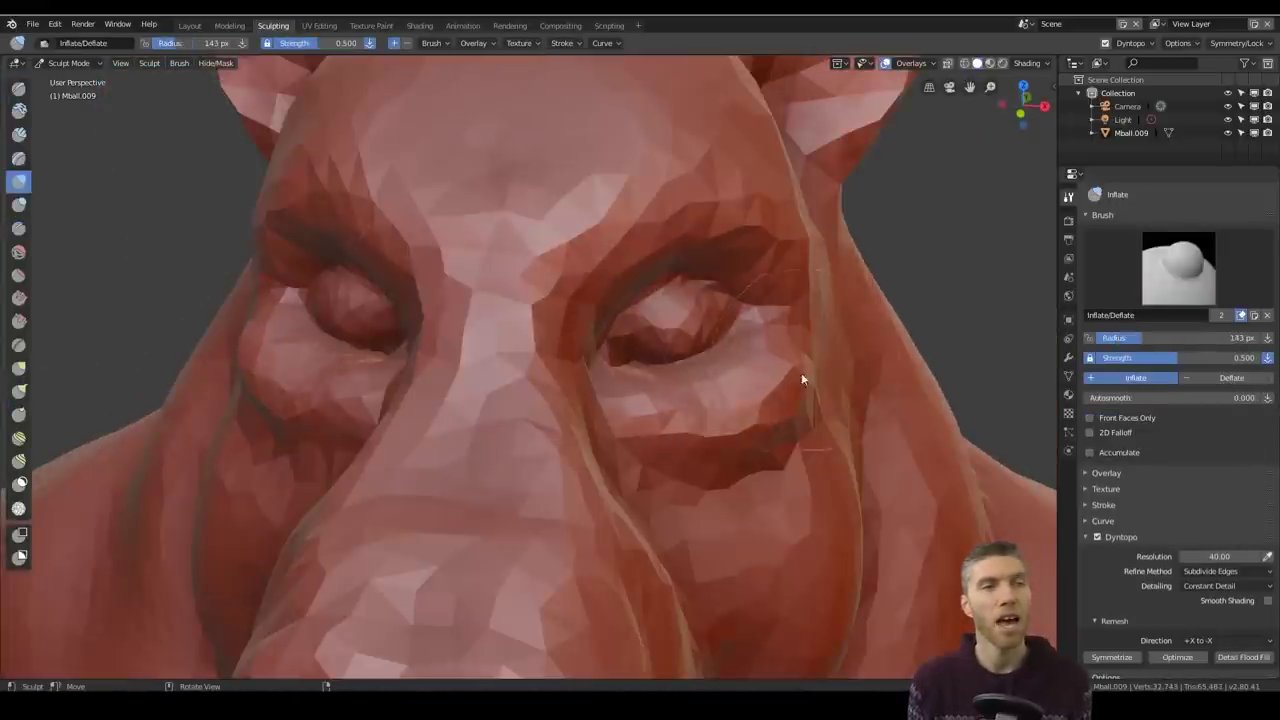
pyautogui.moveTo(809, 374); pyautogui.dragTo(467, 344, button='middle')
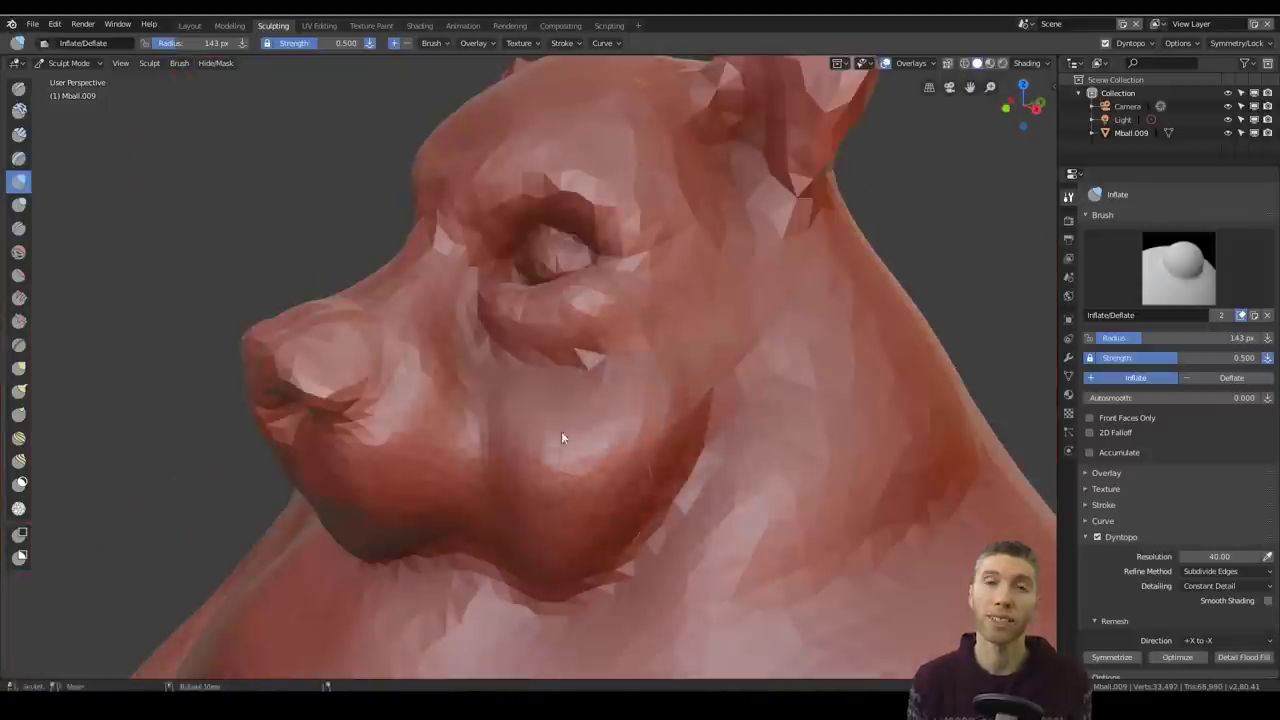
# Define the mouth line and its corner with Crease strokes at a 60 px radius
pyautogui.moveTo(563, 437); pyautogui.dragTo(78, 260, button='middle')
pyautogui.hotkey('shift', 'c')
pyautogui.press('f')
pyautogui.moveTo(515, 274); pyautogui.dragTo(527, 340)
pyautogui.moveTo(530, 342)
pyautogui.mouseDown()
pyautogui.moveTo(614, 370)
pyautogui.moveTo(644, 362)
pyautogui.mouseUp()
pyautogui.moveTo(640, 380)
pyautogui.mouseDown(button='middle')
pyautogui.moveTo(508, 384)
pyautogui.moveTo(474, 413)
pyautogui.mouseUp(button='middle')
pyautogui.scroll(2, 490, 400)
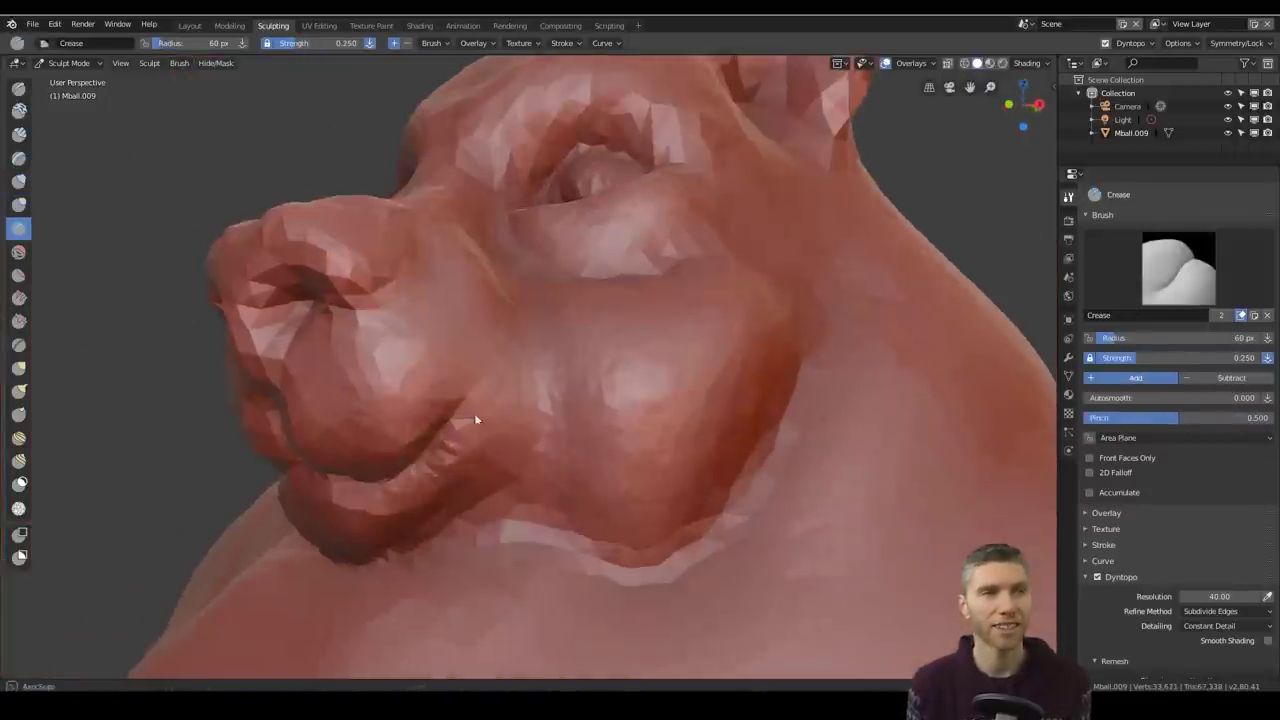
pyautogui.moveTo(700, 440); pyautogui.dragTo(639, 457, button='middle')
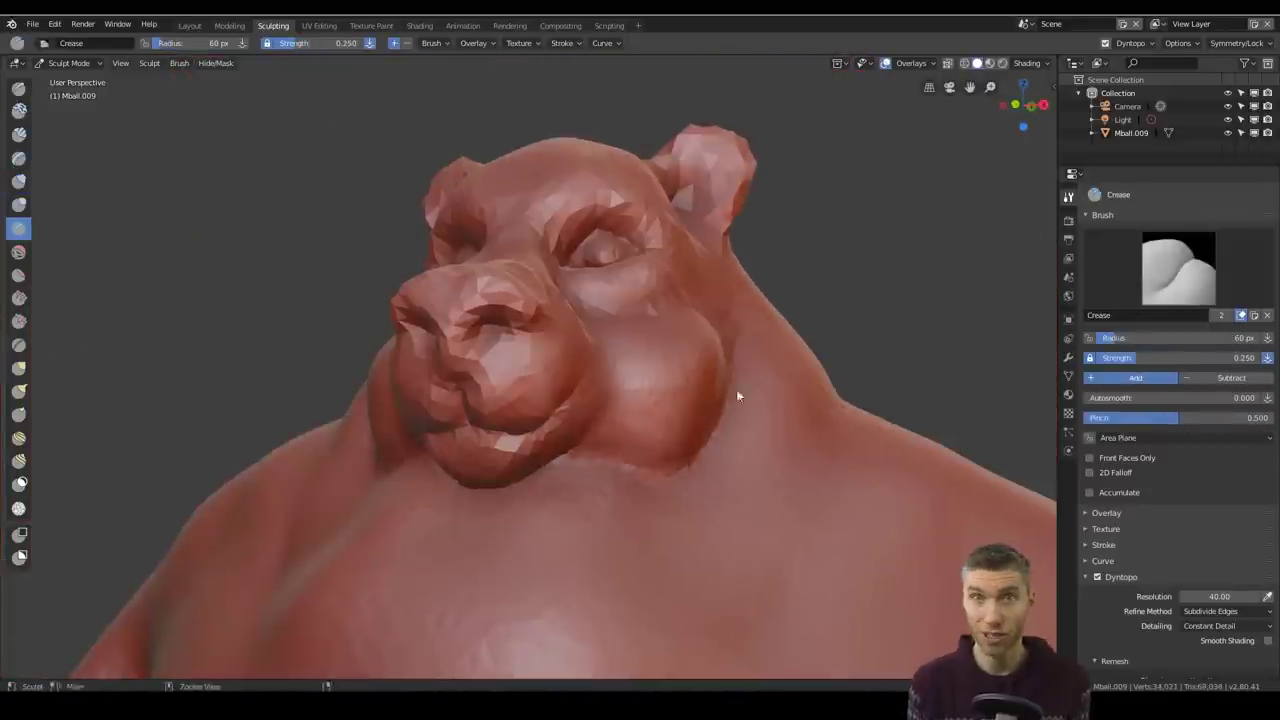
# Shape the inside of the ear with a SculptDraw stroke at a 60 px radius
pyautogui.moveTo(736, 389); pyautogui.dragTo(823, 260, button='middle')
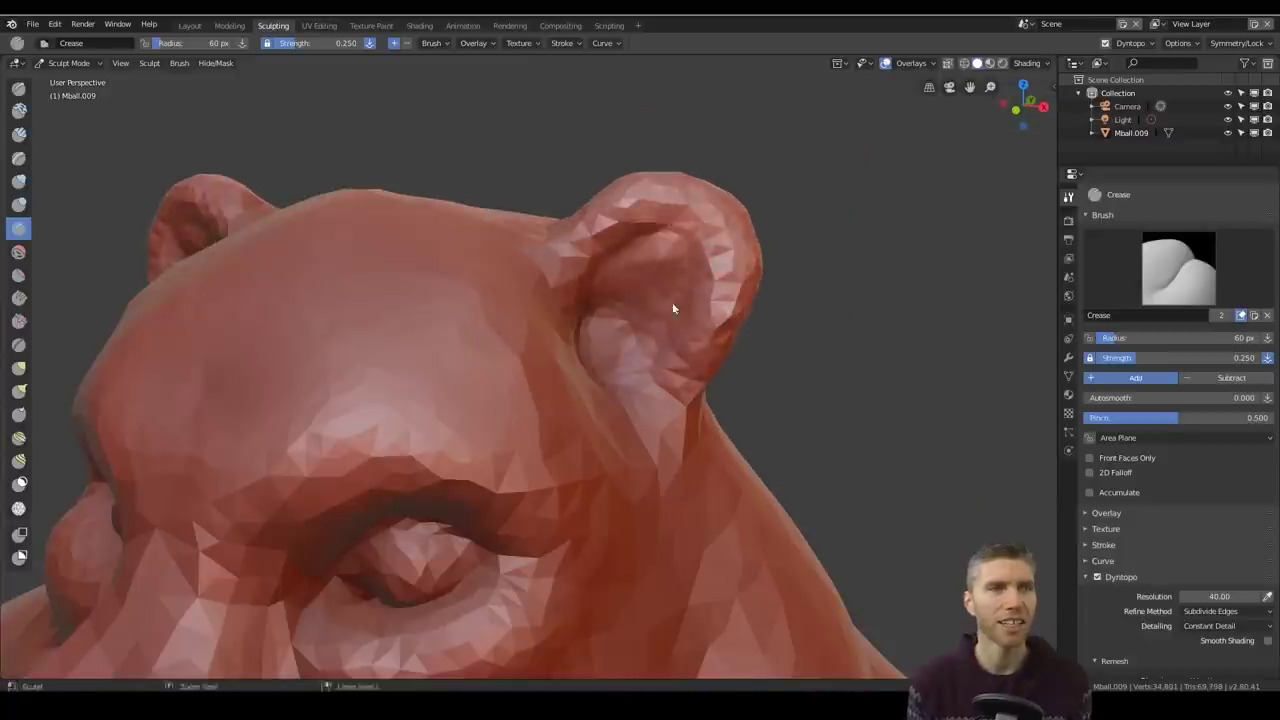
pyautogui.press('x')
pyautogui.moveTo(660, 338); pyautogui.dragTo(697, 307)
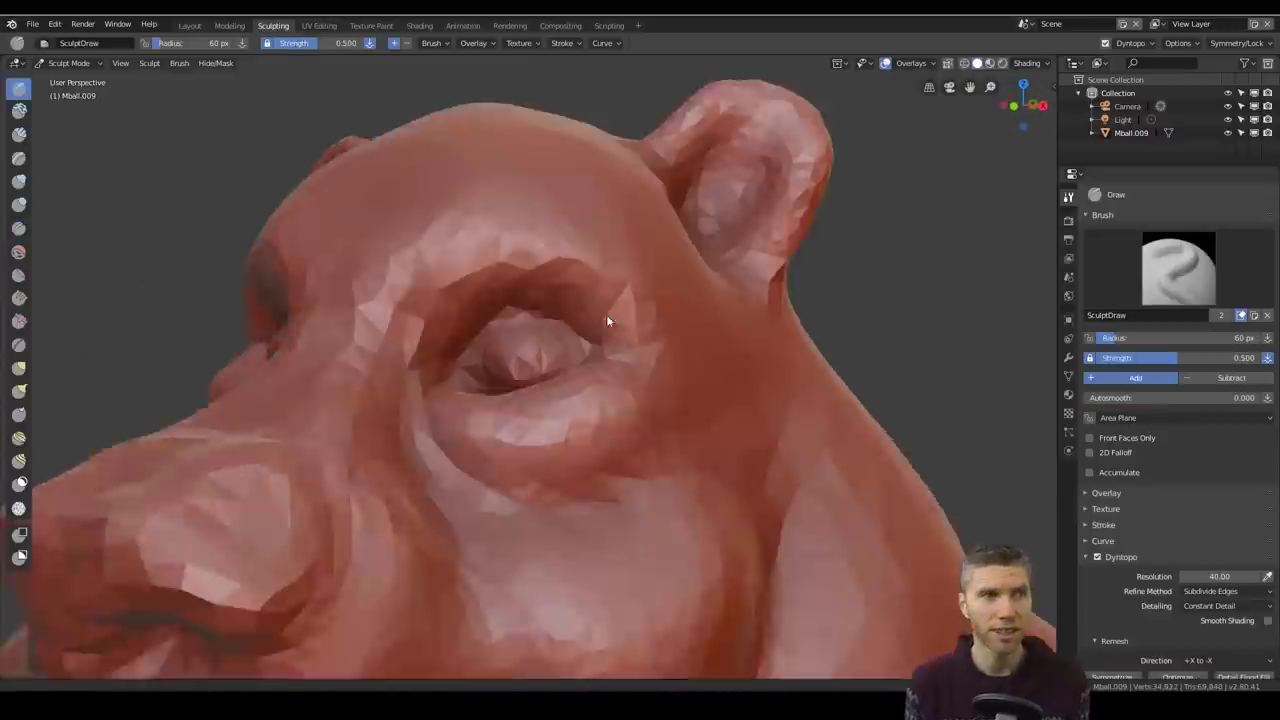
pyautogui.moveTo(606, 320); pyautogui.dragTo(523, 309, button='middle')
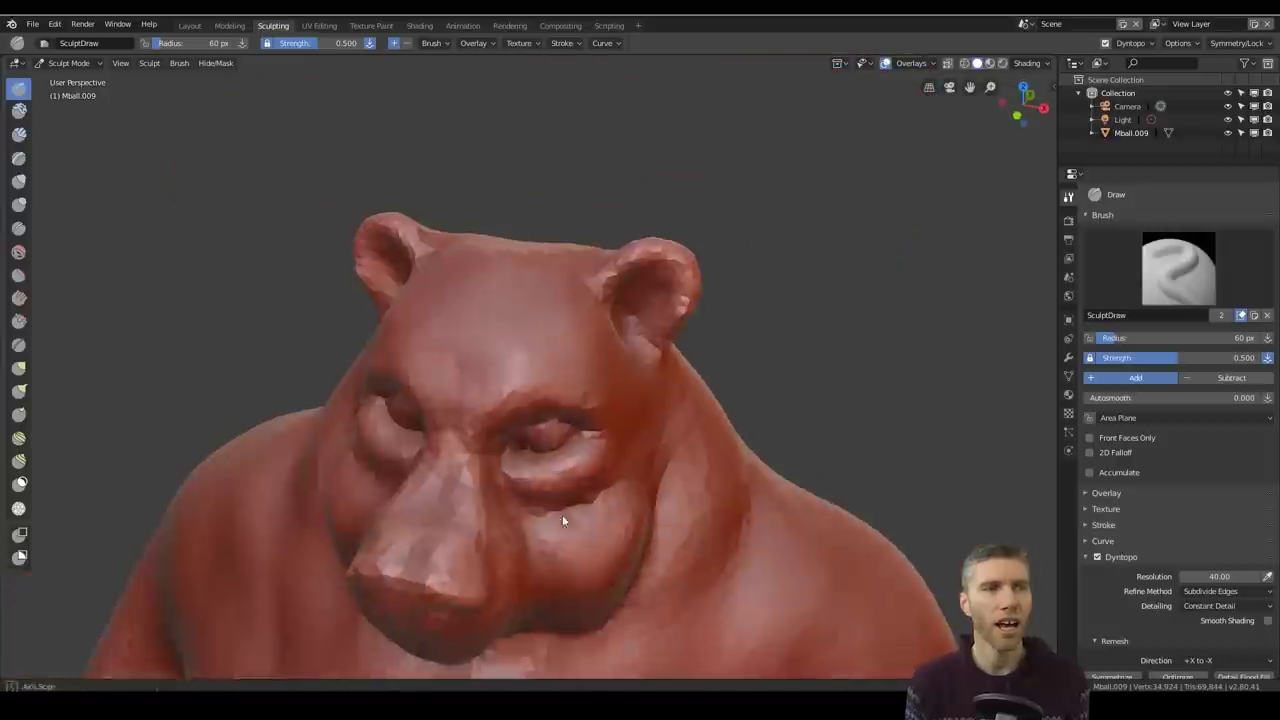
pyautogui.moveTo(563, 517)
pyautogui.mouseDown(button='middle')
pyautogui.moveTo(529, 423)
pyautogui.moveTo(635, 428)
pyautogui.moveTo(636, 484)
pyautogui.moveTo(748, 280)
pyautogui.mouseUp(button='middle')
# Sharpen the body folds around the chest, belly and arms with Crease strokes, starting at a 101 px radius
pyautogui.press('i')
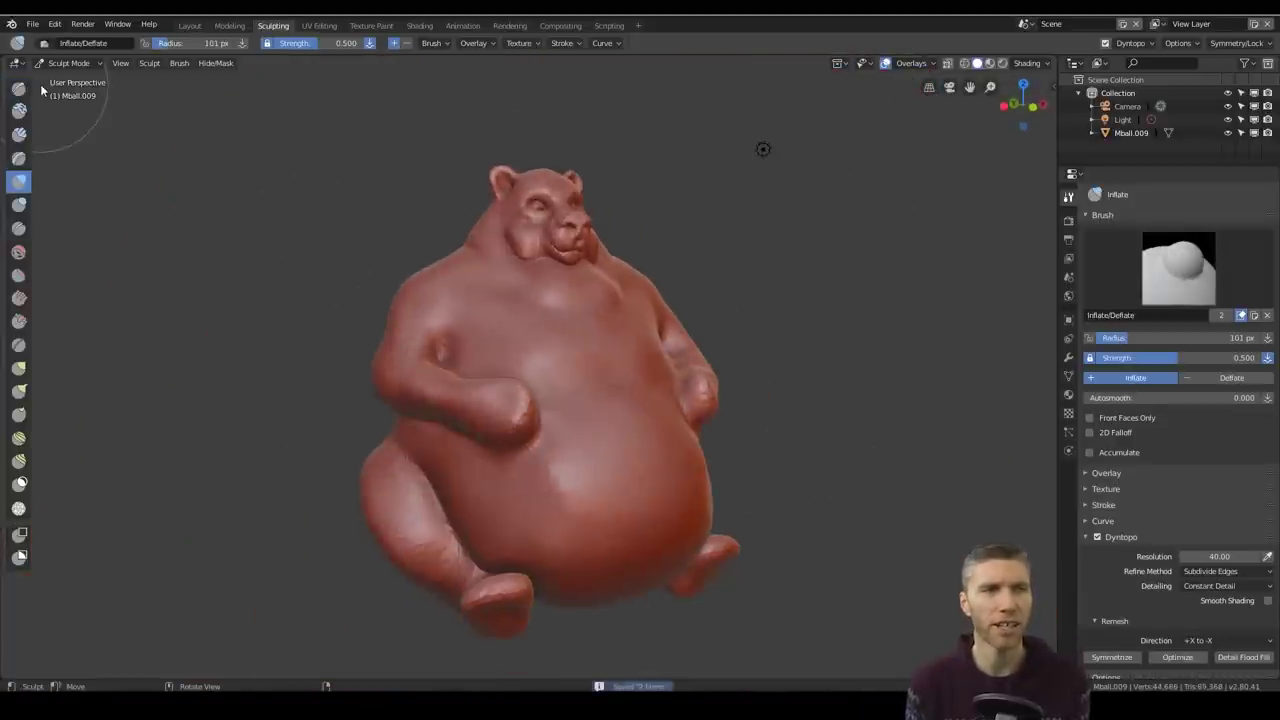
pyautogui.hotkey('shift', 'c')
pyautogui.scroll(5, 729, 346)
pyautogui.scroll(-5, 646, 520)
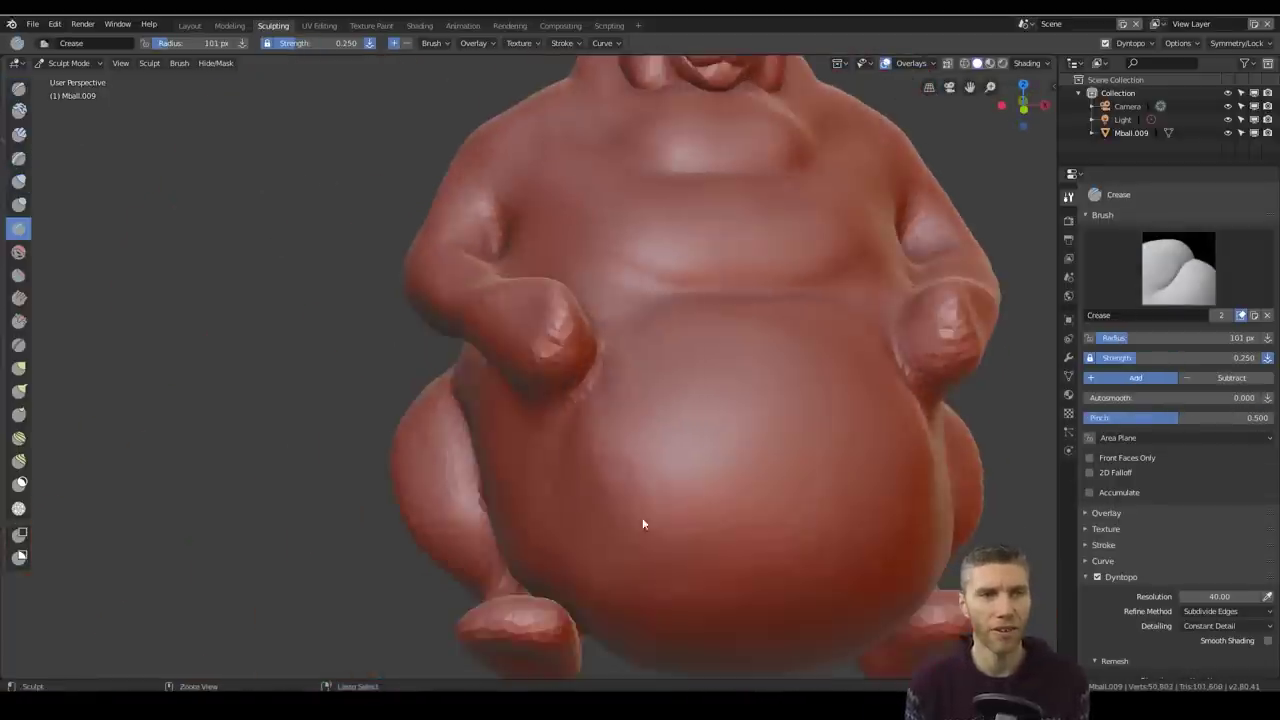
pyautogui.moveTo(744, 512); pyautogui.dragTo(707, 410, button='middle')
pyautogui.scroll(6, 707, 410)
pyautogui.moveTo(725, 425)
pyautogui.mouseDown()
pyautogui.moveTo(790, 458)
pyautogui.moveTo(722, 475)
pyautogui.mouseUp()
pyautogui.moveTo(722, 475)
pyautogui.mouseDown(button='middle')
pyautogui.moveTo(722, 441)
pyautogui.moveTo(620, 380)
pyautogui.mouseUp(button='middle')
pyautogui.moveTo(620, 280); pyautogui.dragTo(455, 322)
pyautogui.moveTo(787, 296)
pyautogui.mouseDown(button='middle')
pyautogui.moveTo(367, 358)
pyautogui.moveTo(762, 252)
pyautogui.moveTo(777, 358)
pyautogui.mouseUp(button='middle')
pyautogui.moveTo(777, 358)
pyautogui.mouseDown()
pyautogui.moveTo(783, 303)
pyautogui.moveTo(610, 572)
pyautogui.mouseUp()
pyautogui.moveTo(610, 572); pyautogui.dragTo(583, 277, button='middle')
pyautogui.moveTo(583, 277); pyautogui.dragTo(404, 338)
pyautogui.scroll(-8, 605, 460)
pyautogui.moveTo(605, 460)
pyautogui.mouseDown(button='middle')
pyautogui.moveTo(642, 480)
pyautogui.moveTo(600, 460)
pyautogui.mouseUp(button='middle')
# Pull the forearm and paw into shape against the belly with the Snake Hook brush at a 282 px radius
pyautogui.click(18, 391)
pyautogui.scroll(4, 520, 390)
pyautogui.moveTo(520, 390); pyautogui.dragTo(560, 400, button='middle')
pyautogui.press('f')
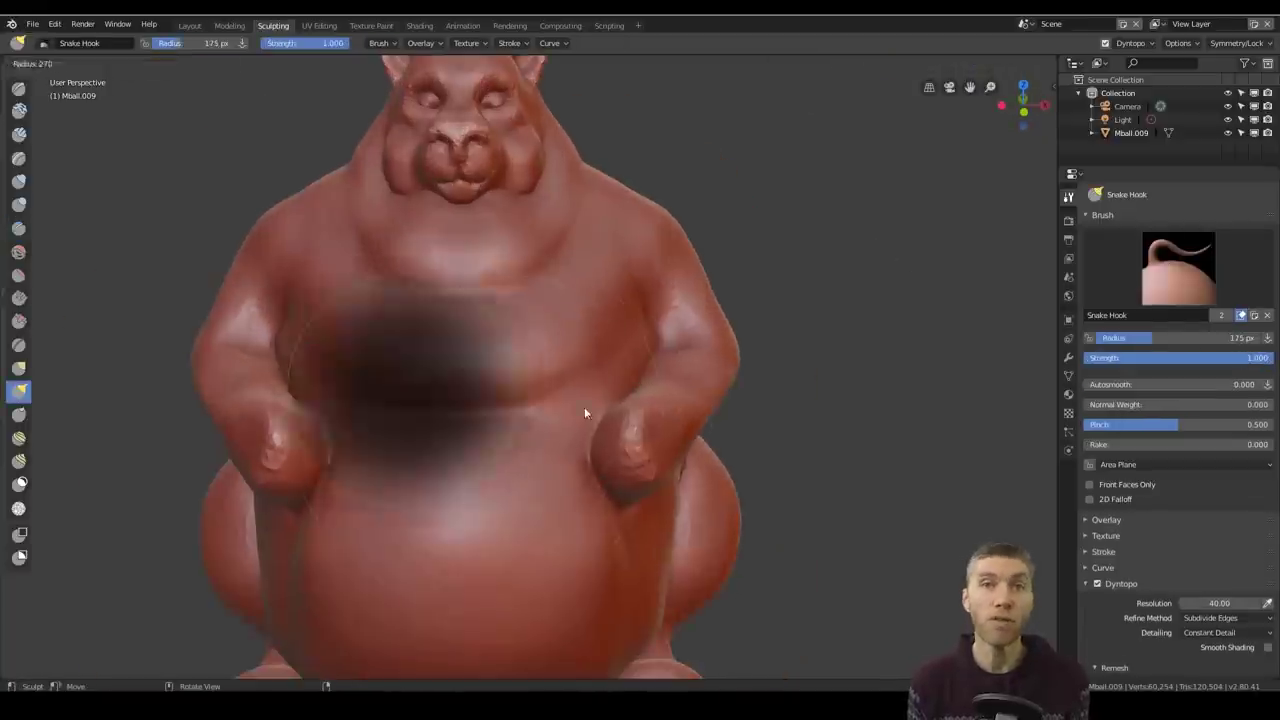
pyautogui.click(616, 410)
pyautogui.moveTo(628, 450); pyautogui.dragTo(634, 418)
pyautogui.moveTo(694, 371); pyautogui.dragTo(604, 424, button='middle')
pyautogui.moveTo(672, 345)
pyautogui.mouseDown()
pyautogui.moveTo(642, 330)
pyautogui.moveTo(655, 345)
pyautogui.mouseUp()
pyautogui.scroll(3, 700, 310)
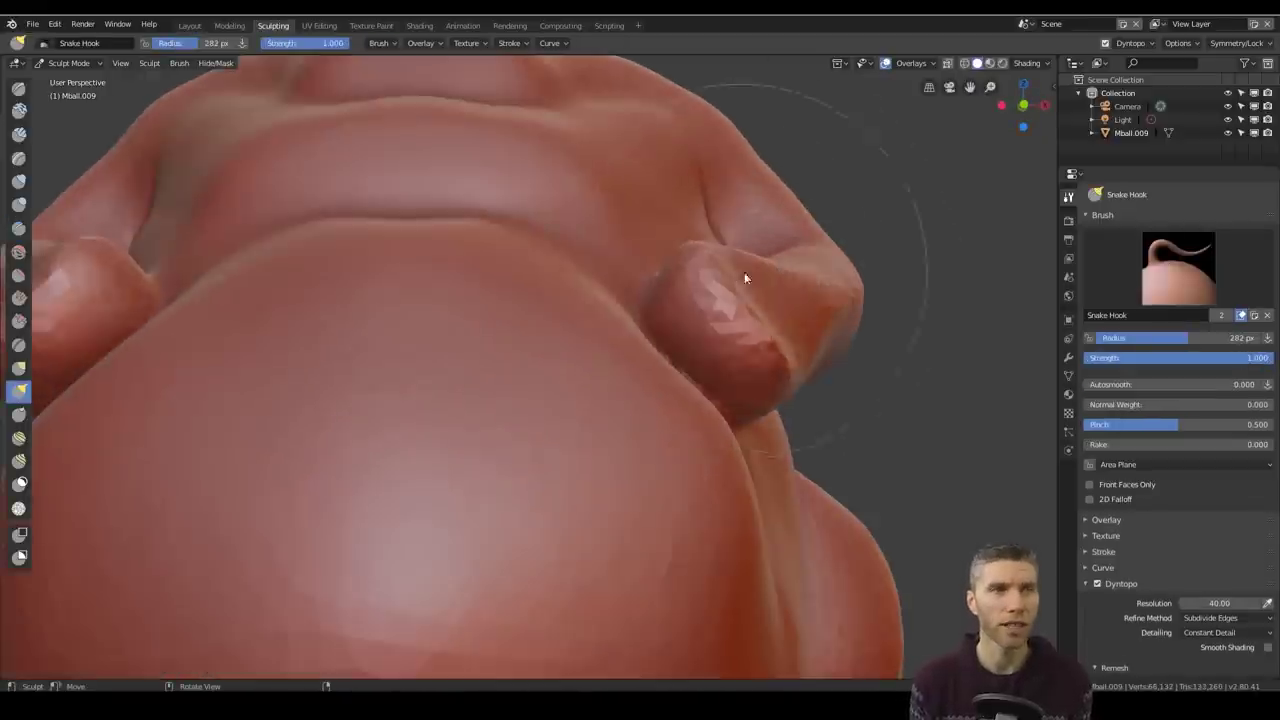
pyautogui.moveTo(744, 278); pyautogui.dragTo(715, 310)
pyautogui.scroll(-6, 600, 400)
# Crease the edge where the paw rests on the belly with a 53 px brush radius
pyautogui.moveTo(600, 400); pyautogui.dragTo(494, 472, button='middle')
pyautogui.scroll(3, 600, 450)
pyautogui.moveTo(611, 451); pyautogui.dragTo(690, 440, button='middle')
pyautogui.hotkey('shift', 'c')
pyautogui.scroll(4, 519, 396)
pyautogui.moveTo(735, 494); pyautogui.dragTo(689, 418)
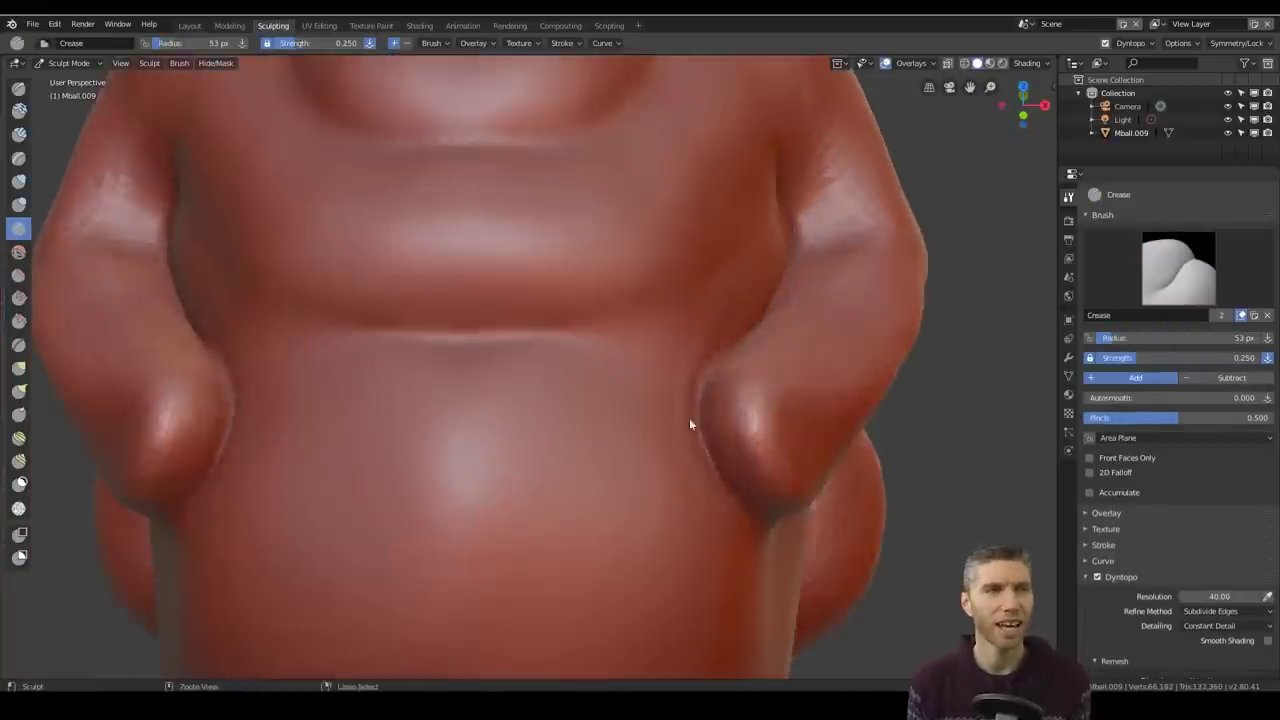
pyautogui.moveTo(689, 418); pyautogui.dragTo(600, 400, button='middle')
# Cut the grooves between the fingers of the paw with Crease strokes at a 53 px radius
pyautogui.moveTo(682, 300); pyautogui.dragTo(557, 265)
pyautogui.moveTo(557, 265); pyautogui.dragTo(295, 428, button='middle')
pyautogui.moveTo(295, 428); pyautogui.dragTo(300, 385)
pyautogui.moveTo(300, 385); pyautogui.dragTo(430, 300, button='middle')
pyautogui.moveTo(360, 232); pyautogui.dragTo(456, 300)
# Puff up the individual fingers of the paw with an enlarged Inflate brush
pyautogui.click(20, 183)
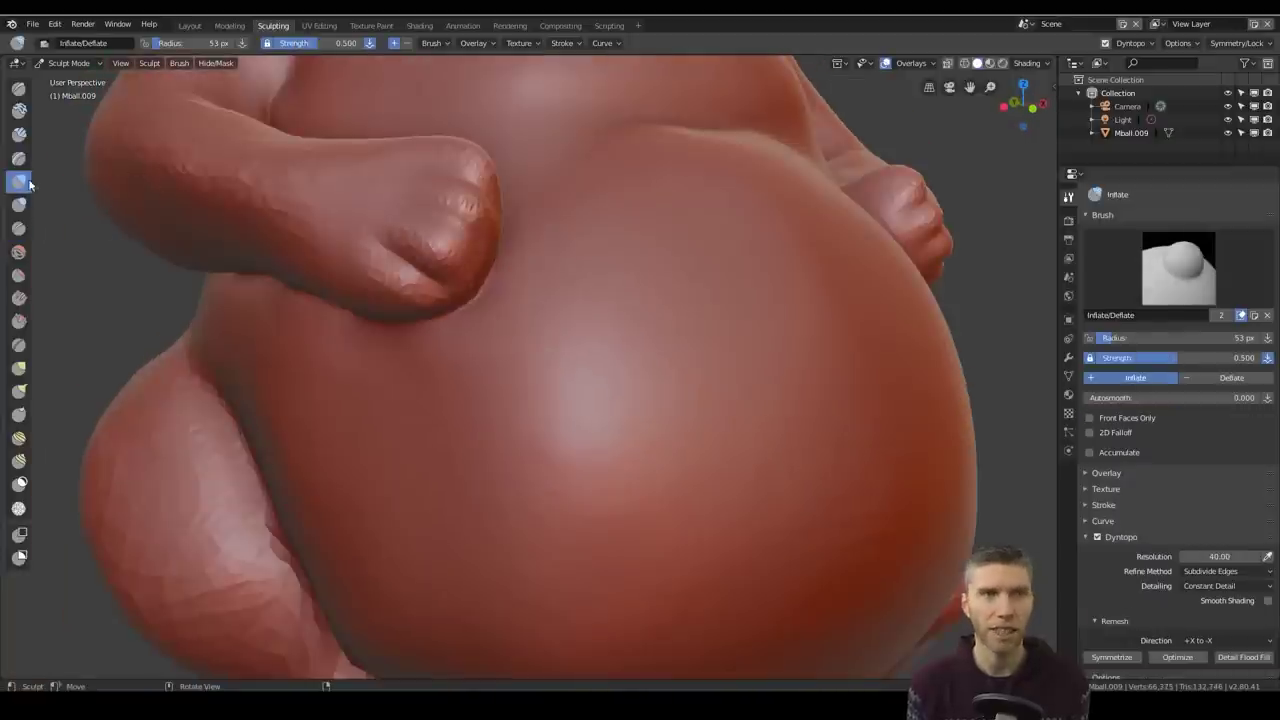
pyautogui.press('f')
pyautogui.click(390, 270)
pyautogui.moveTo(380, 275); pyautogui.dragTo(477, 289)
pyautogui.scroll(-5, 477, 289)
pyautogui.moveTo(540, 350); pyautogui.dragTo(668, 430, button='middle')
pyautogui.scroll(4, 600, 390)
pyautogui.scroll(3, 450, 310)
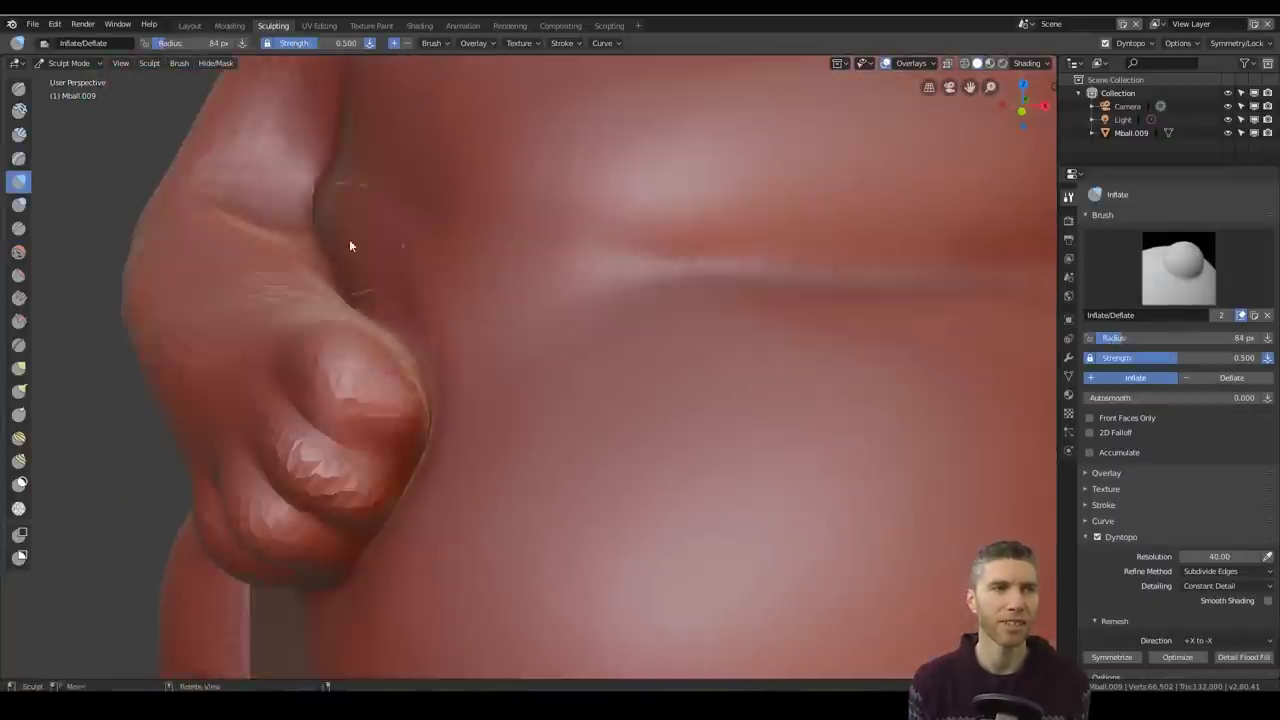
pyautogui.moveTo(349, 245); pyautogui.dragTo(380, 230, button='middle')
pyautogui.moveTo(310, 245); pyautogui.dragTo(341, 292)
pyautogui.scroll(-4, 342, 290)
pyautogui.moveTo(342, 290)
pyautogui.mouseDown(button='middle')
pyautogui.moveTo(525, 263)
pyautogui.moveTo(336, 278)
pyautogui.mouseUp(button='middle')
pyautogui.scroll(2, 336, 278)
pyautogui.press('k')
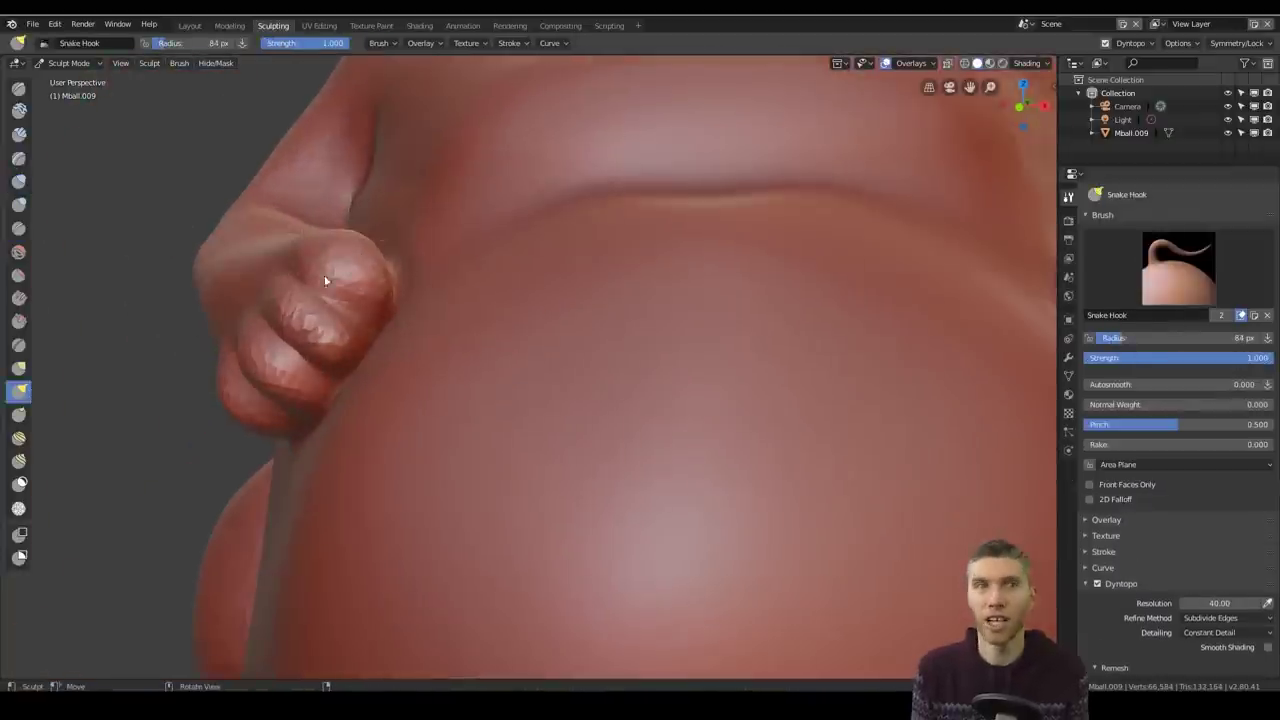
pyautogui.press('f')
pyautogui.click(392, 272)
pyautogui.scroll(3, 410, 235)
pyautogui.moveTo(418, 216); pyautogui.dragTo(386, 268, button='middle')
pyautogui.click(18, 228)
# Carve into the bear's surface with inverted SculptDraw strokes after resizing the brush
pyautogui.moveTo(350, 330)
pyautogui.mouseDown(button='middle')
pyautogui.moveTo(445, 414)
pyautogui.moveTo(712, 247)
pyautogui.mouseUp(button='middle')
pyautogui.scroll(-8, 712, 247)
pyautogui.moveTo(712, 300)
pyautogui.mouseDown(button='middle')
pyautogui.moveTo(776, 458)
pyautogui.moveTo(734, 354)
pyautogui.mouseUp(button='middle')
pyautogui.scroll(4, 734, 354)
pyautogui.press('x')
pyautogui.scroll(3, 645, 229)
pyautogui.moveTo(645, 229)
pyautogui.mouseDown(button='middle')
pyautogui.moveTo(722, 321)
pyautogui.moveTo(775, 355)
pyautogui.mouseUp(button='middle')
pyautogui.scroll(3, 775, 355)
pyautogui.press('f')
pyautogui.click(774, 355)
pyautogui.keyDown('ctrl'); pyautogui.moveTo(714, 402); pyautogui.dragTo(782, 275); pyautogui.keyUp('ctrl')
pyautogui.scroll(2, 766, 345)
pyautogui.moveTo(764, 358)
pyautogui.keyDown('ctrl'); pyautogui.mouseDown()
pyautogui.moveTo(802, 215)
pyautogui.moveTo(574, 584)
pyautogui.mouseUp(); pyautogui.keyUp('ctrl')
# Apply an inverted Crease stroke to the carved detail
pyautogui.hotkey('shift', 'c')
pyautogui.scroll(-6, 764, 369)
pyautogui.moveTo(764, 369); pyautogui.dragTo(682, 466, button='middle')
pyautogui.keyDown('ctrl'); pyautogui.moveTo(205, 345); pyautogui.dragTo(243, 366); pyautogui.keyUp('ctrl')
# Build up small forms on the bear with short SculptDraw strokes, resizing the brush to fit the detail
pyautogui.press('x')
pyautogui.scroll(5, 243, 366)
pyautogui.press('f')
pyautogui.click(429, 323)
pyautogui.moveTo(429, 323); pyautogui.dragTo(369, 460)
pyautogui.moveTo(369, 460); pyautogui.dragTo(616, 335, button='middle')
pyautogui.moveTo(488, 316); pyautogui.dragTo(522, 358)
pyautogui.moveTo(690, 340)
pyautogui.mouseDown(button='middle')
pyautogui.moveTo(613, 338)
pyautogui.moveTo(450, 420)
pyautogui.moveTo(655, 437)
pyautogui.moveTo(600, 270)
pyautogui.moveTo(505, 450)
pyautogui.mouseUp(button='middle')
pyautogui.scroll(-5, 655, 437)
pyautogui.scroll(6, 600, 270)
pyautogui.press('f')
pyautogui.click(502, 464)
pyautogui.moveTo(502, 464); pyautogui.dragTo(499, 463)
pyautogui.moveTo(498, 463); pyautogui.dragTo(576, 370, button='middle')
# Set the Dyntopo refine method to Subdivide Collapse and refine the small forms with short SculptDraw strokes
pyautogui.click(1226, 591)
pyautogui.click(1215, 652)
pyautogui.moveTo(590, 380); pyautogui.dragTo(572, 360)
pyautogui.moveTo(572, 360)
pyautogui.mouseDown(button='middle')
pyautogui.moveTo(590, 350)
pyautogui.moveTo(562, 375)
pyautogui.mouseUp(button='middle')
pyautogui.moveTo(562, 375); pyautogui.dragTo(547, 366)
pyautogui.moveTo(547, 366); pyautogui.dragTo(570, 364, button='middle')
pyautogui.moveTo(556, 362)
pyautogui.mouseDown()
pyautogui.moveTo(562, 373)
pyautogui.moveTo(520, 334)
pyautogui.mouseUp()
pyautogui.moveTo(520, 334)
pyautogui.mouseDown(button='middle')
pyautogui.moveTo(743, 468)
pyautogui.moveTo(583, 378)
pyautogui.mouseUp(button='middle')
pyautogui.scroll(-6, 743, 468)
pyautogui.scroll(7, 743, 468)
pyautogui.moveTo(583, 378); pyautogui.dragTo(512, 290)
# Set the Dyntopo resolution to 50 and add finer SculptDraw strokes to the bear
pyautogui.scroll(-8, 620, 400)
pyautogui.moveTo(620, 400)
pyautogui.mouseDown(button='middle')
pyautogui.moveTo(728, 490)
pyautogui.moveTo(723, 538)
pyautogui.mouseUp(button='middle')
pyautogui.doubleClick(1220, 577)
pyautogui.write('50')
pyautogui.press('Return')
pyautogui.moveTo(660, 350); pyautogui.dragTo(541, 279, button='middle')
pyautogui.scroll(6, 541, 279)
pyautogui.scroll(4, 480, 290)
pyautogui.moveTo(415, 302)
pyautogui.mouseDown()
pyautogui.moveTo(561, 248)
pyautogui.moveTo(580, 301)
pyautogui.moveTo(540, 390)
pyautogui.mouseUp()
pyautogui.moveTo(540, 390)
pyautogui.mouseDown(button='middle')
pyautogui.moveTo(526, 346)
pyautogui.moveTo(610, 385)
pyautogui.mouseUp(button='middle')
pyautogui.moveTo(610, 385); pyautogui.dragTo(565, 449)
# Add two more short SculptDraw strokes to the finer detail from another viewing angle
pyautogui.scroll(-8, 640, 450)
pyautogui.moveTo(680, 460)
pyautogui.mouseDown(button='middle')
pyautogui.moveTo(782, 482)
pyautogui.moveTo(740, 440)
pyautogui.mouseUp(button='middle')
pyautogui.scroll(5, 683, 313)
pyautogui.scroll(4, 683, 313)
pyautogui.moveTo(745, 300); pyautogui.dragTo(768, 306)
pyautogui.moveTo(682, 398); pyautogui.dragTo(660, 448)
pyautogui.moveTo(660, 448)
pyautogui.mouseDown(button='middle')
pyautogui.moveTo(728, 428)
pyautogui.moveTo(770, 524)
pyautogui.moveTo(721, 541)
pyautogui.moveTo(705, 438)
pyautogui.moveTo(731, 355)
pyautogui.moveTo(698, 434)
pyautogui.mouseUp(button='middle')
# Crease a short vertical line down the centre of the lower belly at a 58 px radius
pyautogui.scroll(-9, 728, 428)
pyautogui.hotkey('shift', 'c')
pyautogui.moveTo(695, 545); pyautogui.dragTo(683, 455, button='middle')
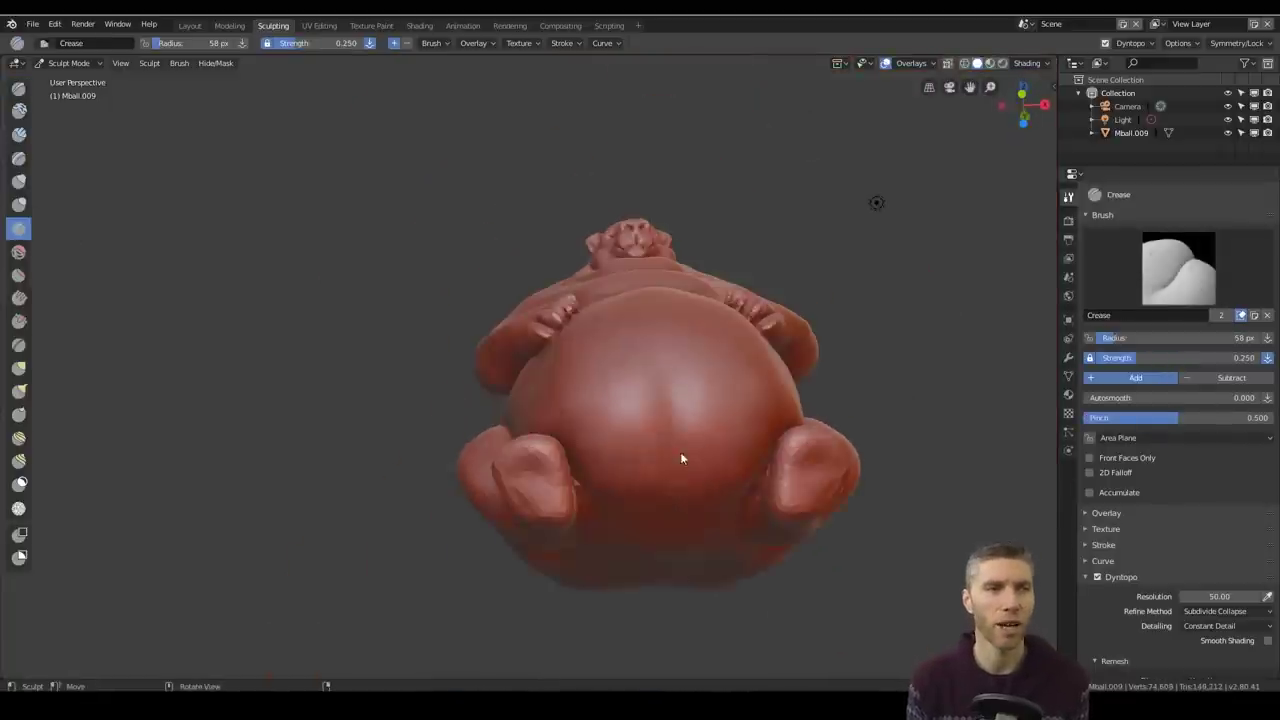
pyautogui.moveTo(681, 455); pyautogui.dragTo(681, 505)
pyautogui.moveTo(690, 465); pyautogui.dragTo(708, 520, button='middle')
pyautogui.moveTo(625, 430); pyautogui.dragTo(660, 390, button='middle')
# Add another Crease stroke to the lower body at a 58 px radius
pyautogui.scroll(4, 493, 487)
pyautogui.moveTo(492, 487)
pyautogui.mouseDown(button='middle')
pyautogui.moveTo(600, 475)
pyautogui.moveTo(565, 409)
pyautogui.moveTo(615, 300)
pyautogui.mouseUp(button='middle')
pyautogui.moveTo(615, 300); pyautogui.dragTo(709, 363)
pyautogui.moveTo(709, 363)
pyautogui.mouseDown(button='middle')
pyautogui.moveTo(754, 394)
pyautogui.moveTo(400, 430)
pyautogui.moveTo(634, 380)
pyautogui.moveTo(606, 431)
pyautogui.moveTo(708, 487)
pyautogui.moveTo(711, 309)
pyautogui.moveTo(697, 326)
pyautogui.moveTo(790, 545)
pyautogui.mouseUp(button='middle')
pyautogui.moveTo(704, 463)
pyautogui.mouseDown(button='middle')
pyautogui.moveTo(549, 471)
pyautogui.moveTo(594, 423)
pyautogui.moveTo(323, 234)
pyautogui.moveTo(768, 412)
pyautogui.mouseUp(button='middle')
pyautogui.scroll(3, 768, 412)
pyautogui.scroll(-6, 743, 158)
# Build up the toes on the foot with a SculptDraw stroke at a 58 px radius
pyautogui.moveTo(743, 158)
pyautogui.mouseDown(button='middle')
pyautogui.moveTo(709, 394)
pyautogui.moveTo(685, 308)
pyautogui.moveTo(686, 369)
pyautogui.moveTo(832, 393)
pyautogui.moveTo(557, 545)
pyautogui.moveTo(404, 344)
pyautogui.moveTo(689, 523)
pyautogui.moveTo(430, 352)
pyautogui.mouseUp(button='middle')
pyautogui.scroll(3, 709, 394)
pyautogui.scroll(-4, 683, 341)
pyautogui.scroll(3, 832, 393)
pyautogui.press('x')
pyautogui.scroll(4, 430, 352)
pyautogui.moveTo(408, 398); pyautogui.dragTo(452, 400)
pyautogui.moveTo(452, 400); pyautogui.dragTo(515, 276, button='middle')
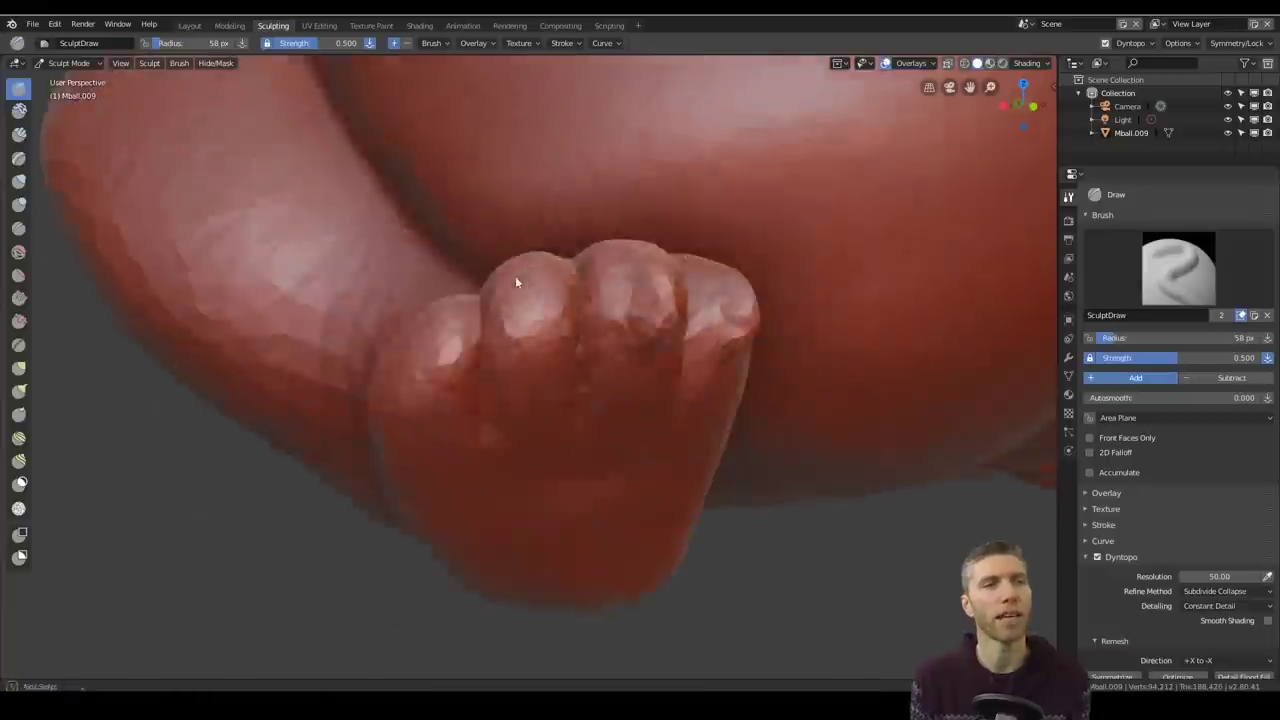
# Add three short downward SculptDraw strokes over the toes of the foot at a 58 px radius
pyautogui.scroll(-5, 496, 376)
pyautogui.scroll(6, 496, 376)
pyautogui.moveTo(302, 350); pyautogui.dragTo(302, 434)
pyautogui.scroll(-4, 355, 411)
pyautogui.moveTo(355, 411)
pyautogui.mouseDown(button='middle')
pyautogui.moveTo(680, 491)
pyautogui.moveTo(508, 319)
pyautogui.mouseUp(button='middle')
pyautogui.scroll(4, 508, 319)
pyautogui.moveTo(482, 298); pyautogui.dragTo(476, 390)
pyautogui.moveTo(476, 390)
pyautogui.mouseDown(button='middle')
pyautogui.moveTo(632, 301)
pyautogui.moveTo(825, 252)
pyautogui.mouseUp(button='middle')
pyautogui.moveTo(826, 285); pyautogui.dragTo(803, 388)
pyautogui.scroll(-8, 823, 471)
pyautogui.moveTo(823, 471); pyautogui.dragTo(660, 430, button='middle')
# Set the Dyntopo detail resolution to 55
pyautogui.click(1200, 575)
pyautogui.write('40')
pyautogui.click(1219, 576)
pyautogui.write('55')
pyautogui.press('Return')
pyautogui.click(18, 509)
pyautogui.moveTo(800, 372)
pyautogui.mouseDown(button='middle')
pyautogui.moveTo(629, 386)
pyautogui.moveTo(810, 365)
pyautogui.mouseUp(button='middle')
pyautogui.moveTo(680, 380); pyautogui.dragTo(770, 385, button='middle')
# Add a short SculptDraw stroke to the face and pull the surface slightly downward with Snake Hook
pyautogui.click(18, 88)
pyautogui.scroll(5, 640, 200)
pyautogui.moveTo(705, 335); pyautogui.dragTo(663, 363)
pyautogui.scroll(2, 663, 363)
pyautogui.moveTo(580, 400)
pyautogui.mouseDown(button='middle')
pyautogui.moveTo(686, 424)
pyautogui.moveTo(580, 370)
pyautogui.mouseUp(button='middle')
pyautogui.click(18, 391)
pyautogui.moveTo(568, 369); pyautogui.dragTo(575, 392)
# Set the Snake Hook radius to 228 px and examine both eye sockets
pyautogui.press('f')
pyautogui.click(600, 392)
pyautogui.scroll(-3, 640, 400)
pyautogui.moveTo(890, 470)
pyautogui.mouseDown(button='middle')
pyautogui.moveTo(796, 488)
pyautogui.moveTo(745, 450)
pyautogui.mouseUp(button='middle')
pyautogui.scroll(3, 740, 395)
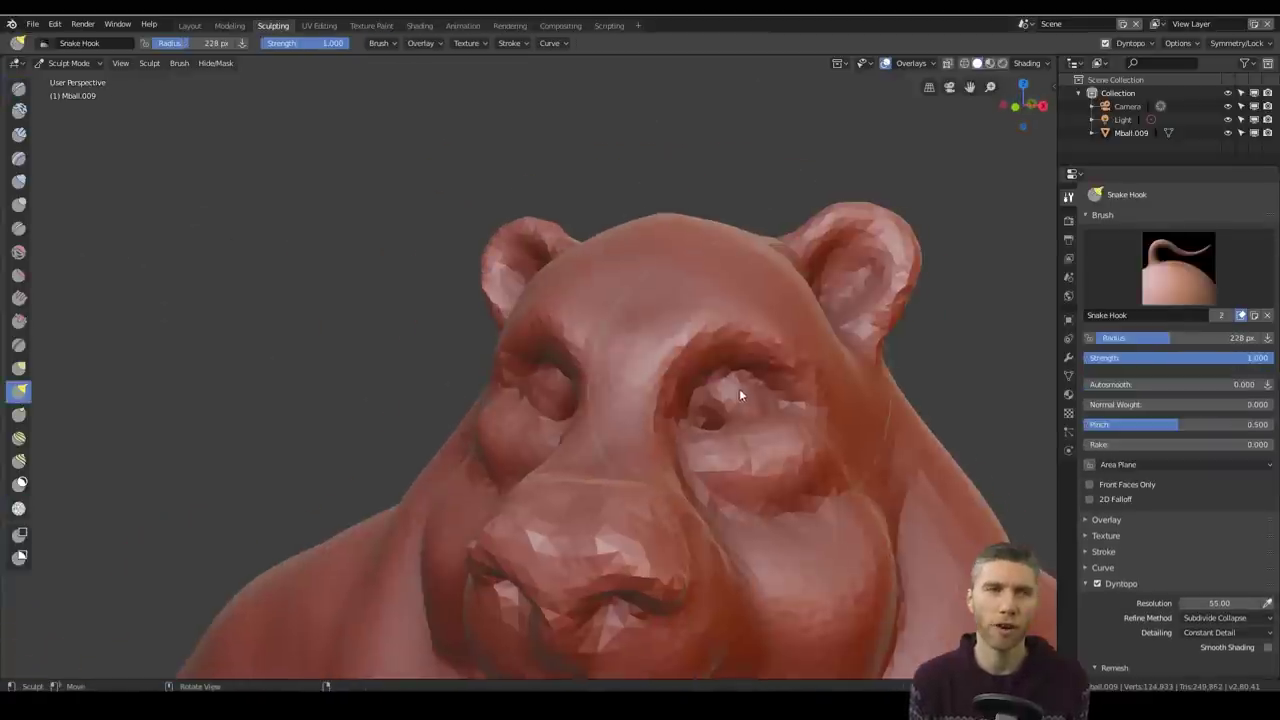
pyautogui.moveTo(745, 400); pyautogui.dragTo(750, 465, button='middle')
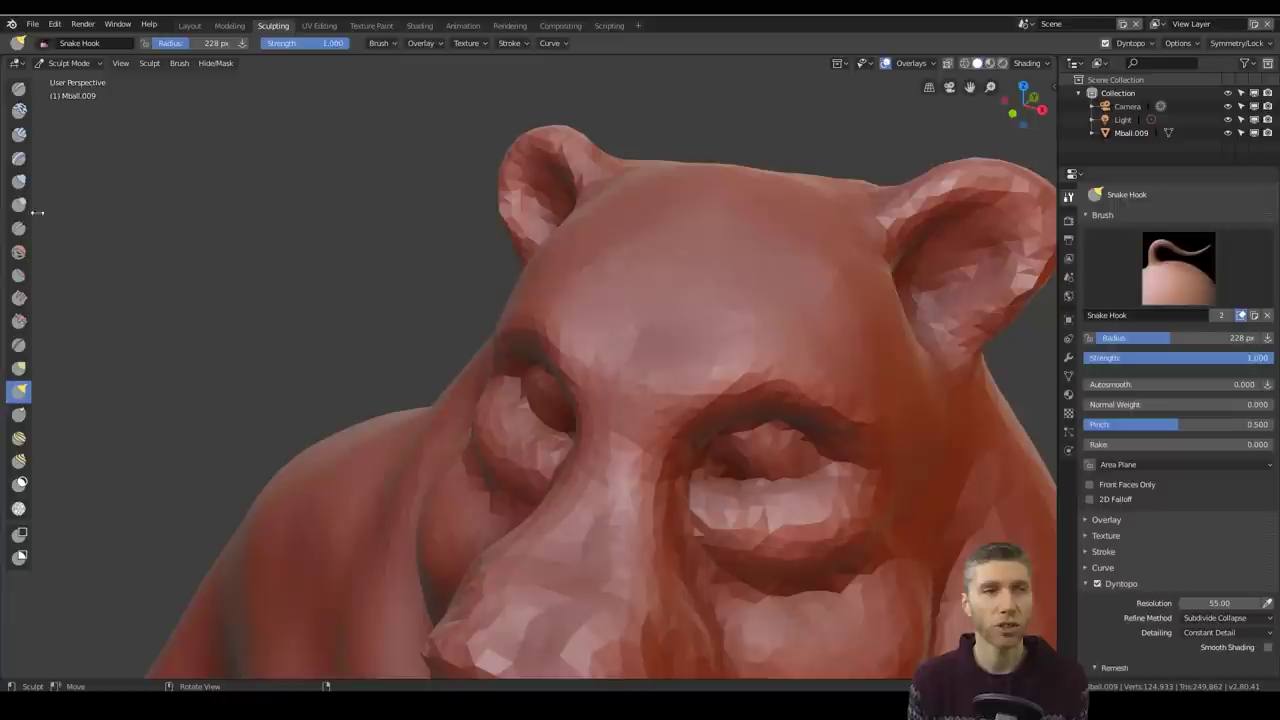
pyautogui.moveTo(828, 377); pyautogui.dragTo(890, 350, button='middle')
pyautogui.scroll(-2, 890, 350)
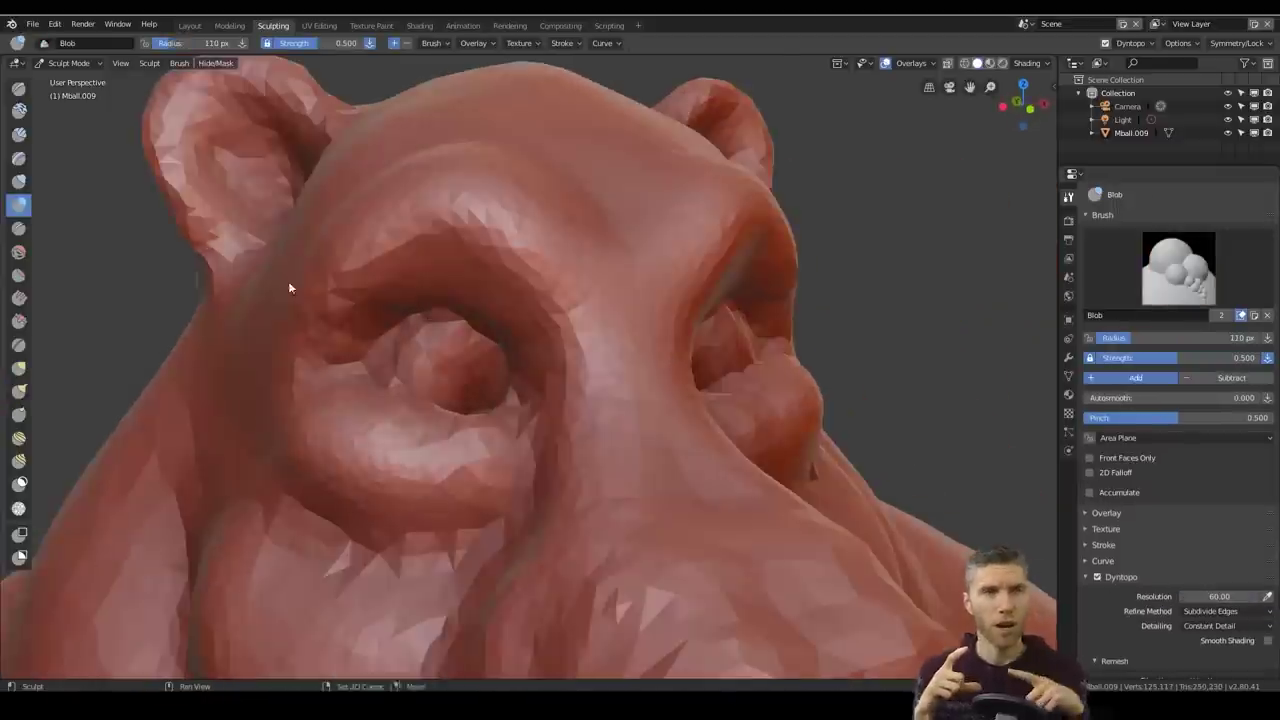
# Crease the folds beneath the mouth and along the jaw with two strokes at a 110 px radius
pyautogui.hotkey('shift', 'c')
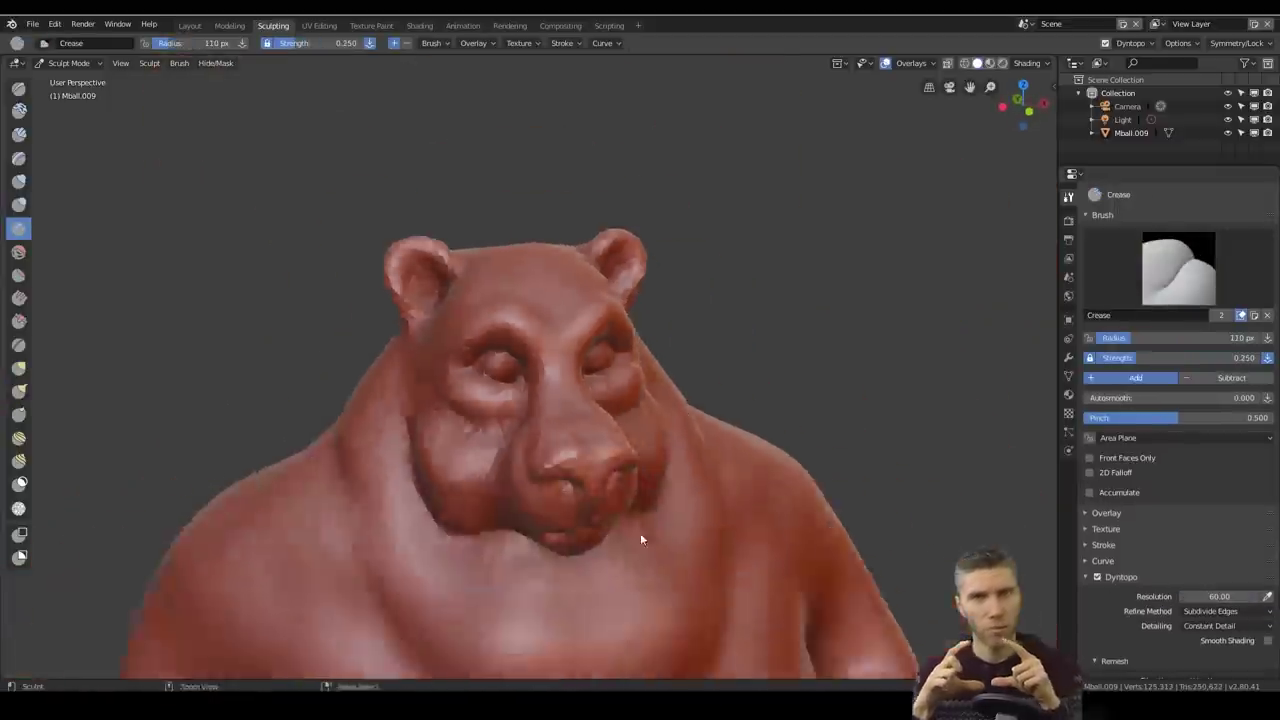
pyautogui.moveTo(640, 532)
pyautogui.mouseDown(button='middle')
pyautogui.moveTo(651, 338)
pyautogui.moveTo(674, 301)
pyautogui.mouseUp(button='middle')
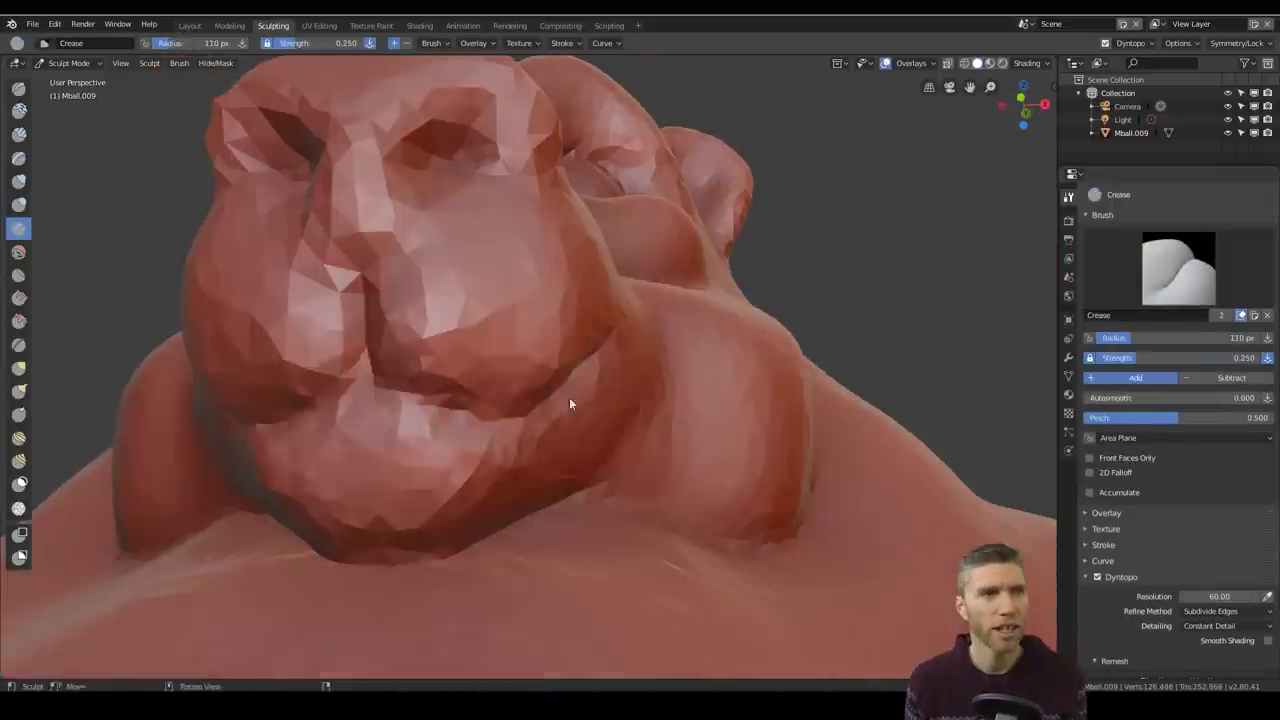
pyautogui.moveTo(569, 397)
pyautogui.mouseDown(button='middle')
pyautogui.moveTo(525, 368)
pyautogui.moveTo(439, 367)
pyautogui.moveTo(450, 452)
pyautogui.mouseUp(button='middle')
pyautogui.moveTo(520, 500); pyautogui.dragTo(414, 558)
pyautogui.moveTo(414, 558)
pyautogui.mouseDown(button='middle')
pyautogui.moveTo(411, 433)
pyautogui.moveTo(400, 490)
pyautogui.mouseUp(button='middle')
pyautogui.moveTo(240, 540); pyautogui.dragTo(286, 600)
pyautogui.moveTo(286, 600)
pyautogui.mouseDown(button='middle')
pyautogui.moveTo(531, 511)
pyautogui.moveTo(528, 488)
pyautogui.moveTo(622, 355)
pyautogui.moveTo(607, 447)
pyautogui.moveTo(668, 420)
pyautogui.mouseUp(button='middle')
pyautogui.scroll(-6, 622, 355)
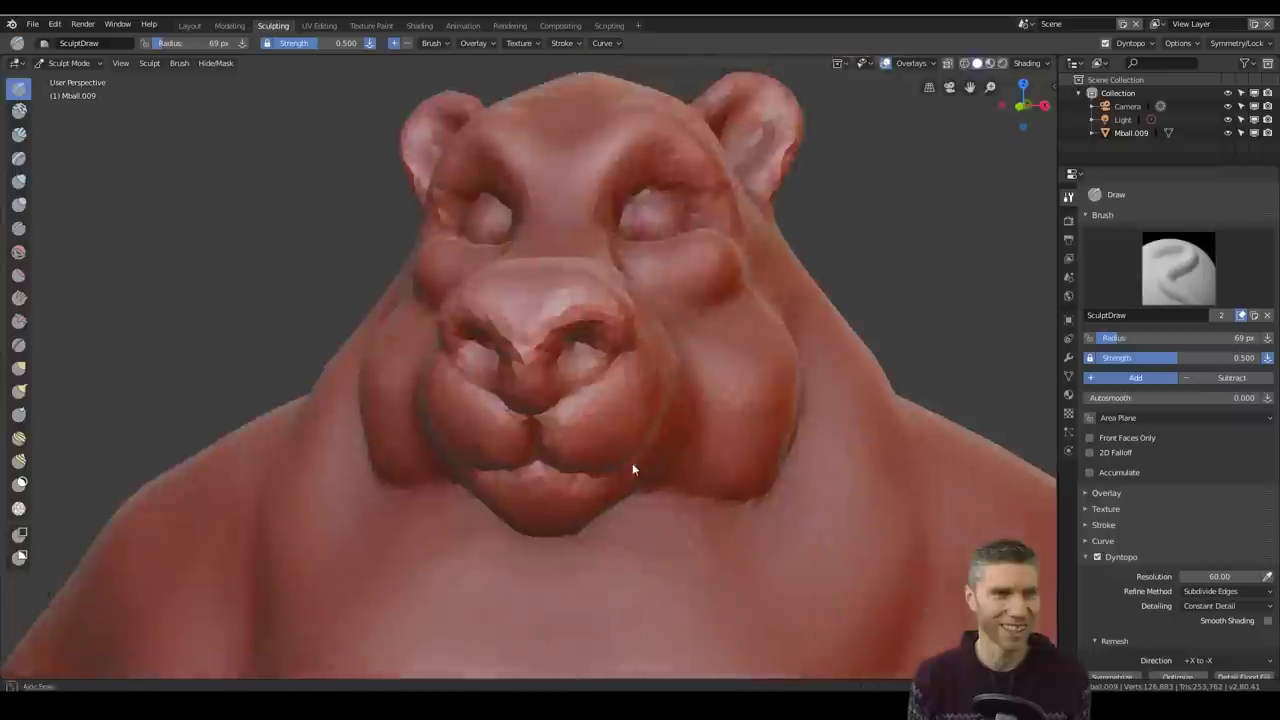
# Crease a short line between the fingers resting on the belly at a 69 px radius
pyautogui.moveTo(634, 466); pyautogui.dragTo(668, 468, button='middle')
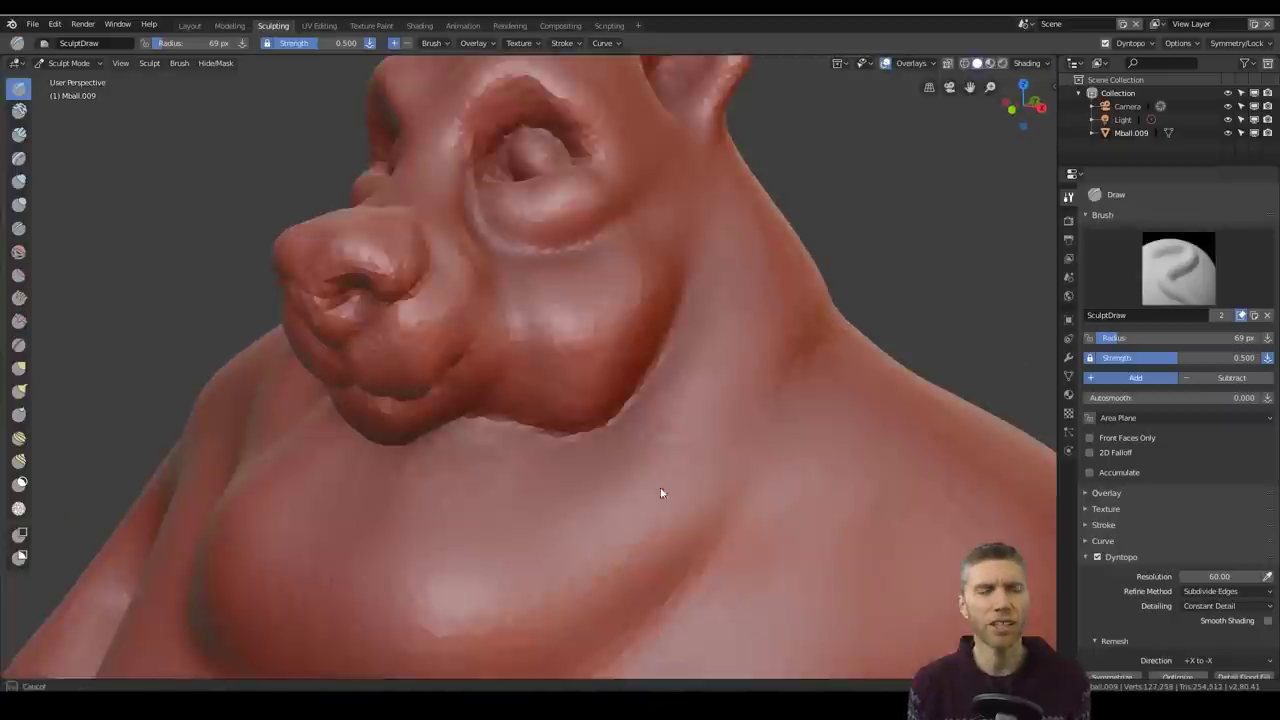
pyautogui.keyDown('shift'); pyautogui.moveTo(660, 489); pyautogui.dragTo(686, 268, button='middle'); pyautogui.keyUp('shift')
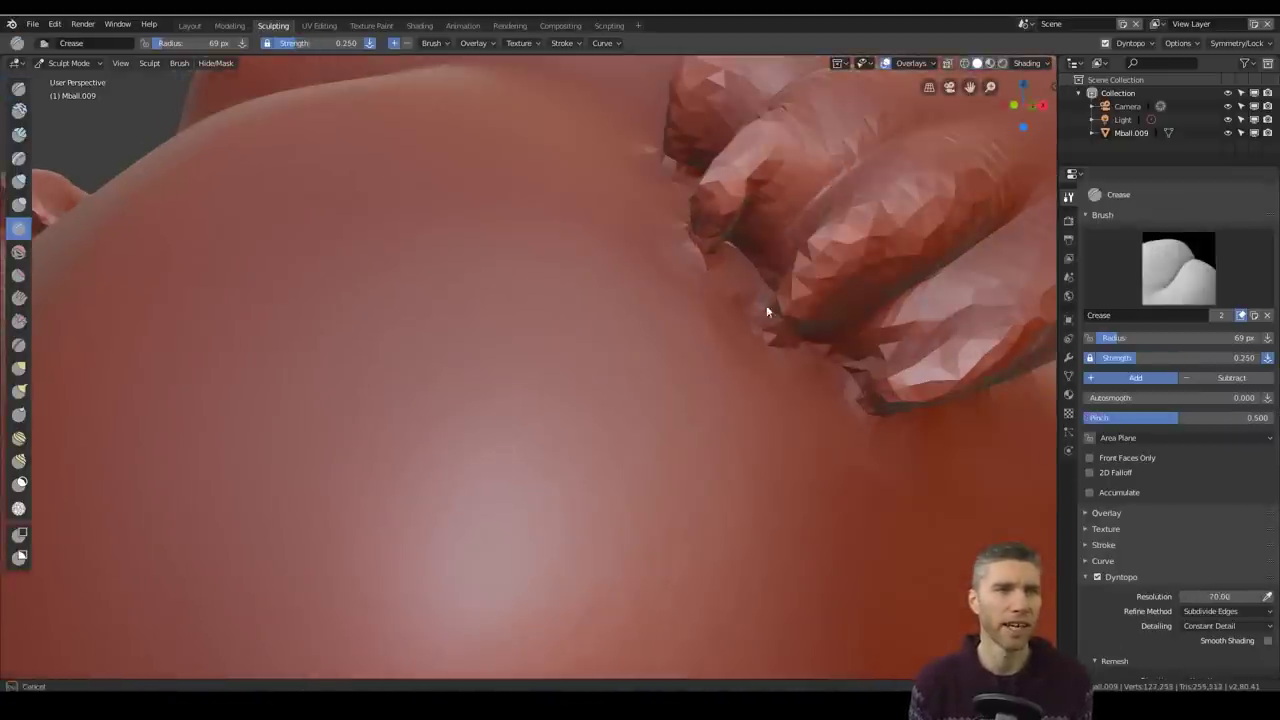
pyautogui.moveTo(766, 306)
pyautogui.mouseDown(button='middle')
pyautogui.moveTo(766, 223)
pyautogui.moveTo(677, 323)
pyautogui.moveTo(939, 413)
pyautogui.moveTo(473, 233)
pyautogui.mouseUp(button='middle')
pyautogui.moveTo(460, 268); pyautogui.dragTo(428, 306)
pyautogui.moveTo(482, 293)
pyautogui.mouseDown(button='middle')
pyautogui.moveTo(440, 277)
pyautogui.moveTo(406, 160)
pyautogui.moveTo(447, 362)
pyautogui.moveTo(590, 329)
pyautogui.moveTo(594, 517)
pyautogui.moveTo(671, 471)
pyautogui.moveTo(609, 409)
pyautogui.moveTo(224, 383)
pyautogui.moveTo(534, 466)
pyautogui.moveTo(380, 337)
pyautogui.moveTo(343, 571)
pyautogui.moveTo(33, 377)
pyautogui.mouseUp(button='middle')
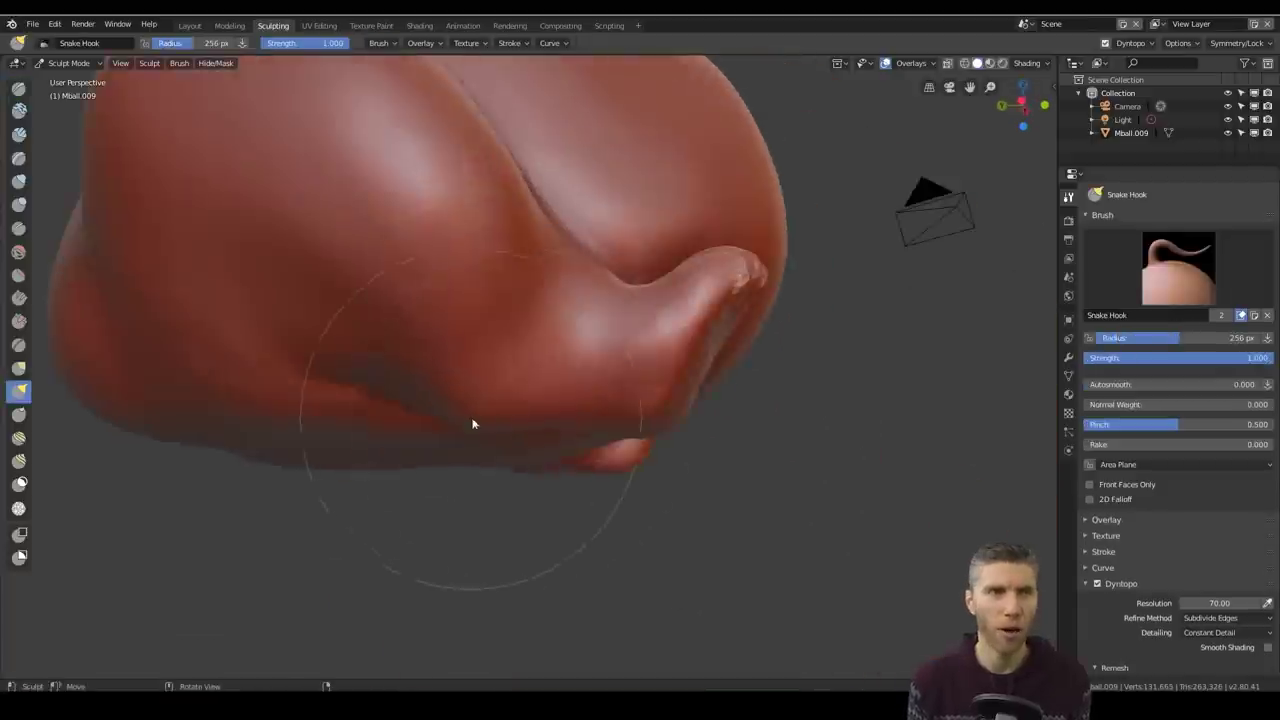
# Set the Dyntopo detail resolution to 50
pyautogui.moveTo(471, 423); pyautogui.dragTo(517, 423, button='middle')
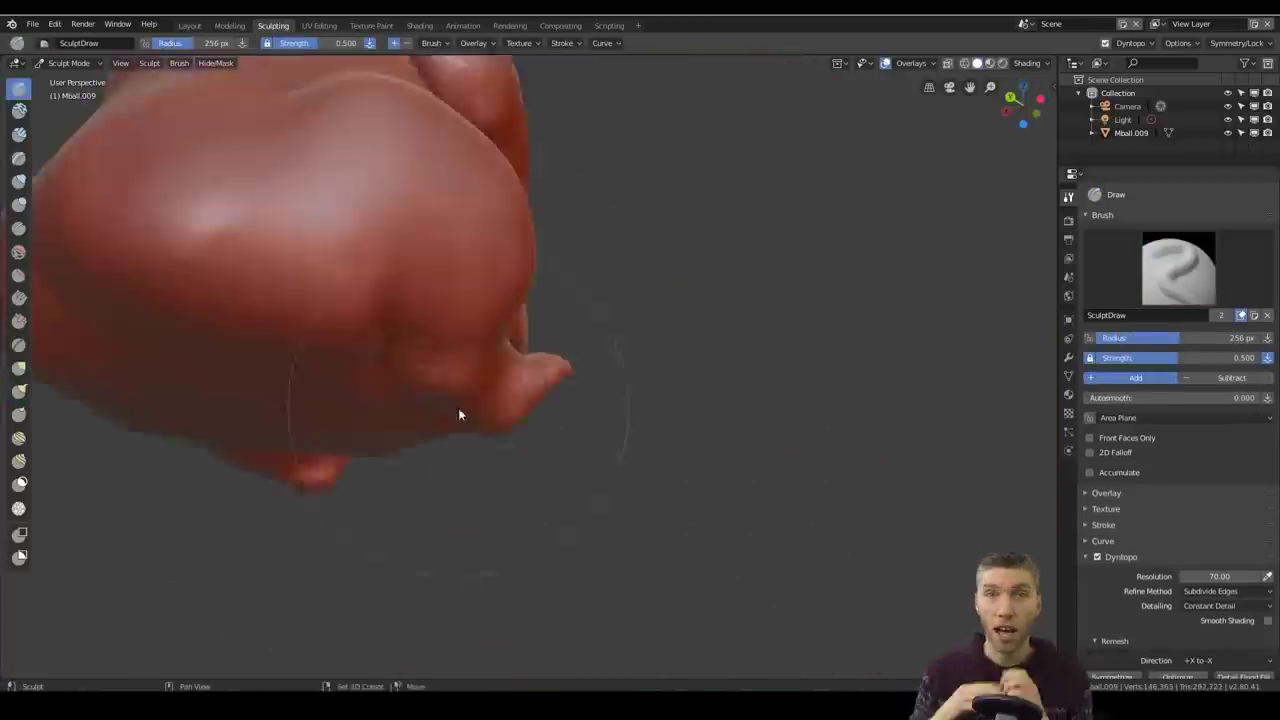
pyautogui.doubleClick(1220, 576)
pyautogui.write('50')
pyautogui.press('Return')
pyautogui.moveTo(519, 270); pyautogui.dragTo(612, 307, button='middle')
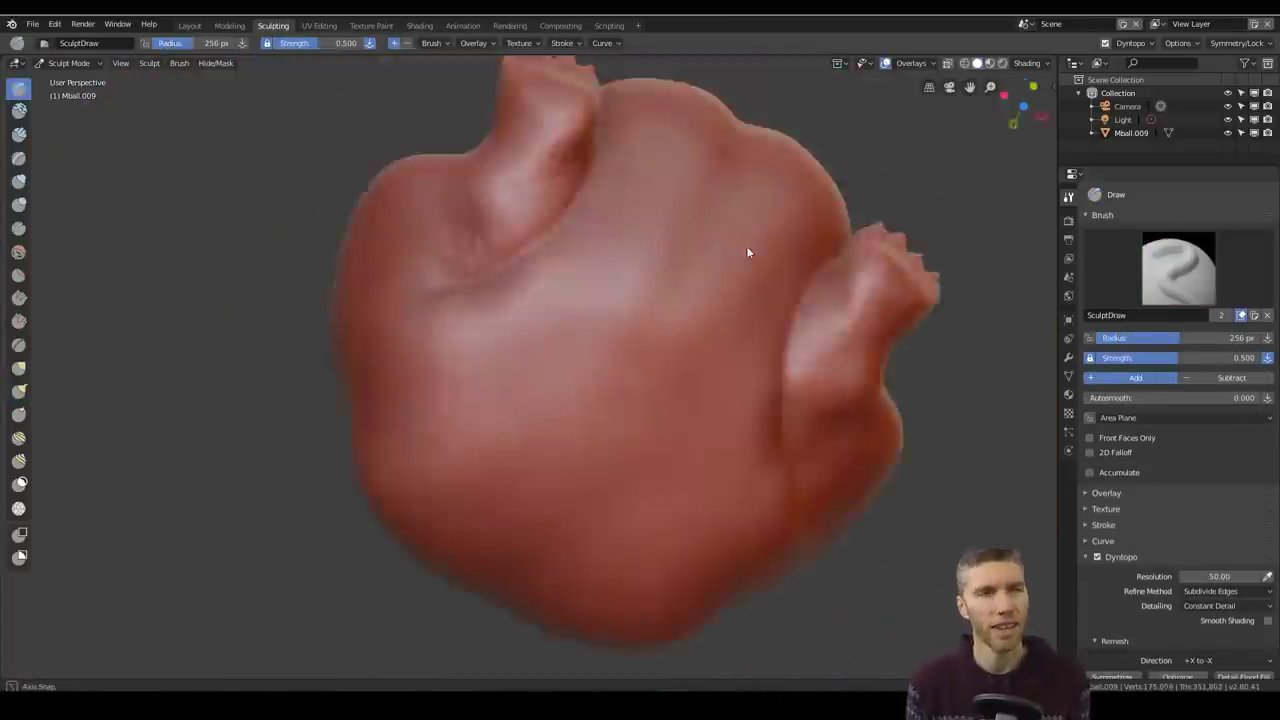
pyautogui.moveTo(746, 246); pyautogui.dragTo(800, 482, button='middle')
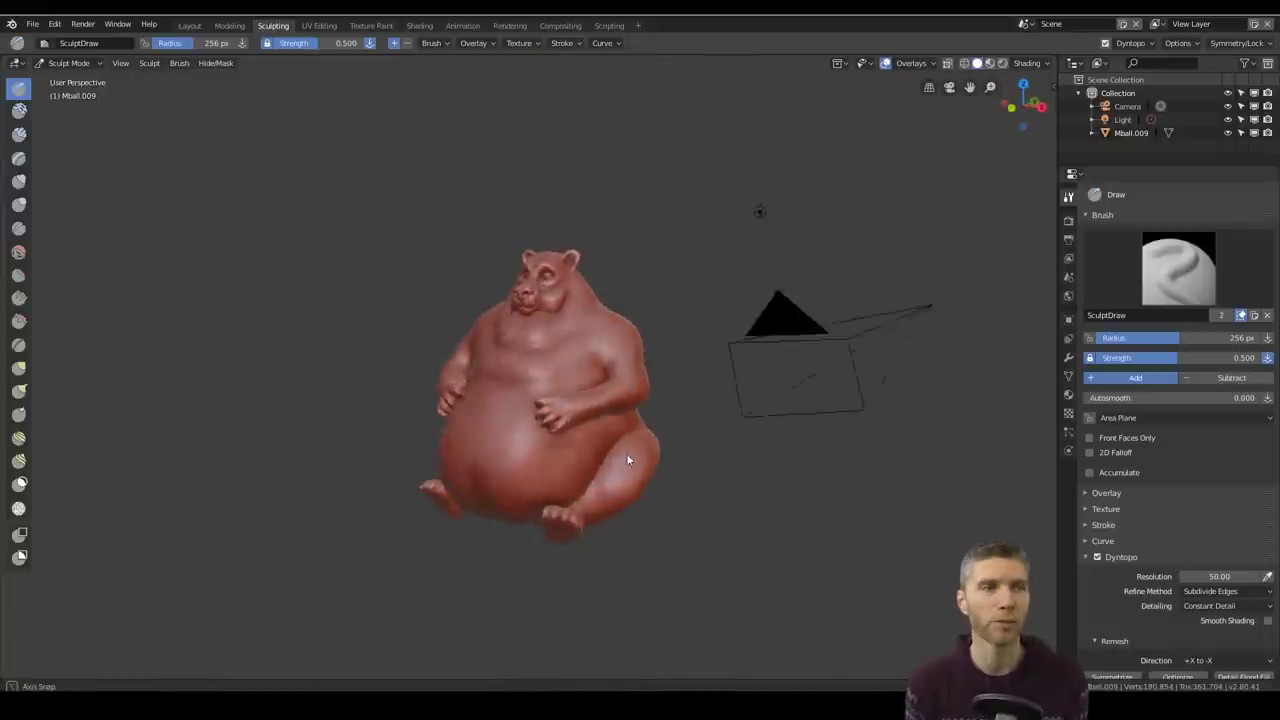
# Adjust the hand on the belly with two short Snake Hook pulls at a 256 px radius
pyautogui.moveTo(628, 460); pyautogui.dragTo(590, 420, button='middle')
pyautogui.scroll(10, 572, 300)
pyautogui.press('k')
pyautogui.moveTo(508, 386); pyautogui.dragTo(537, 386)
pyautogui.scroll(-3, 540, 386)
pyautogui.moveTo(540, 386); pyautogui.dragTo(596, 378, button='middle')
pyautogui.scroll(2, 596, 378)
pyautogui.moveTo(596, 378); pyautogui.dragTo(598, 398)
pyautogui.scroll(-7, 600, 395)
# Nudge the eye inside its socket with a short Snake Hook pull at a 256 px radius
pyautogui.moveTo(602, 390); pyautogui.dragTo(595, 292, button='middle')
pyautogui.scroll(11, 592, 343)
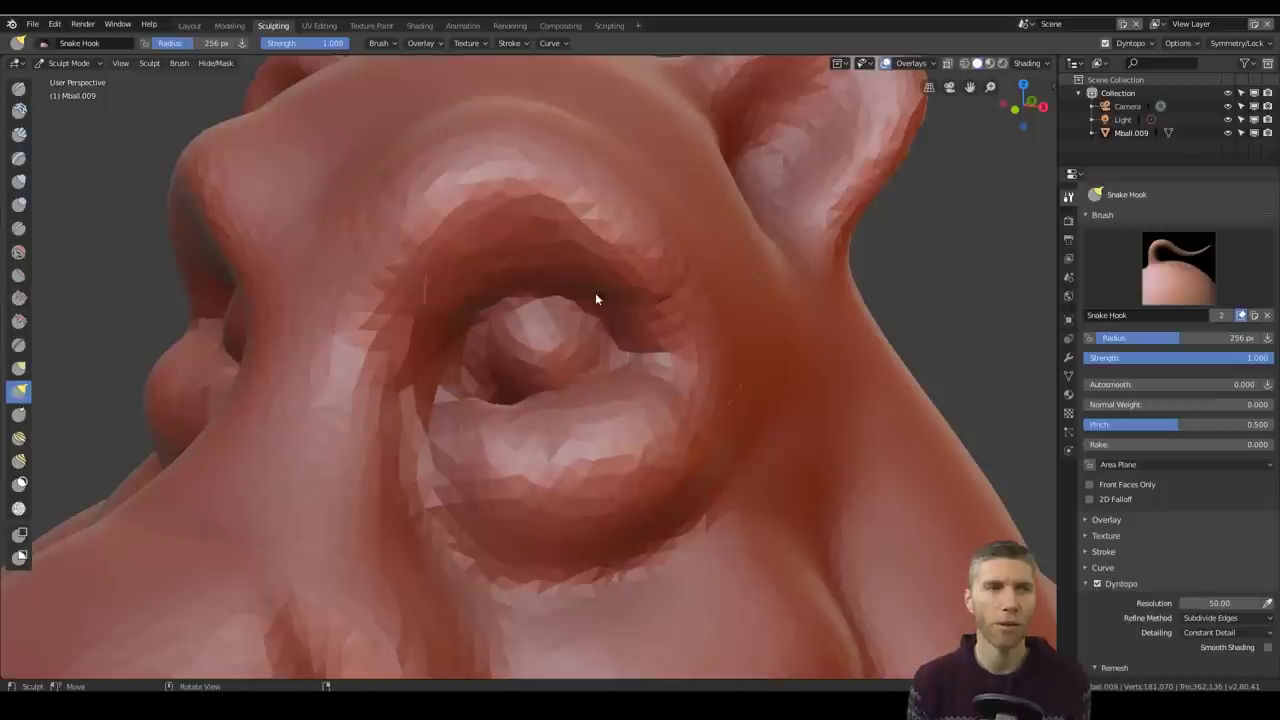
pyautogui.moveTo(467, 336); pyautogui.dragTo(476, 338)
pyautogui.scroll(-11, 476, 338)
pyautogui.moveTo(476, 338); pyautogui.dragTo(585, 399, button='middle')
pyautogui.scroll(6, 590, 400)
pyautogui.scroll(-6, 716, 425)
# Sculpt a hollow pupil into the eyeball with SculptDraw at a 63 px radius and a Dyntopo resolution of 90
pyautogui.moveTo(718, 440); pyautogui.dragTo(586, 321, button='middle')
pyautogui.scroll(12, 556, 278)
pyautogui.scroll(-4, 640, 285)
pyautogui.scroll(-3, 711, 293)
pyautogui.moveTo(711, 293); pyautogui.dragTo(545, 235, button='middle')
pyautogui.scroll(-3, 545, 235)
pyautogui.scroll(8, 584, 424)
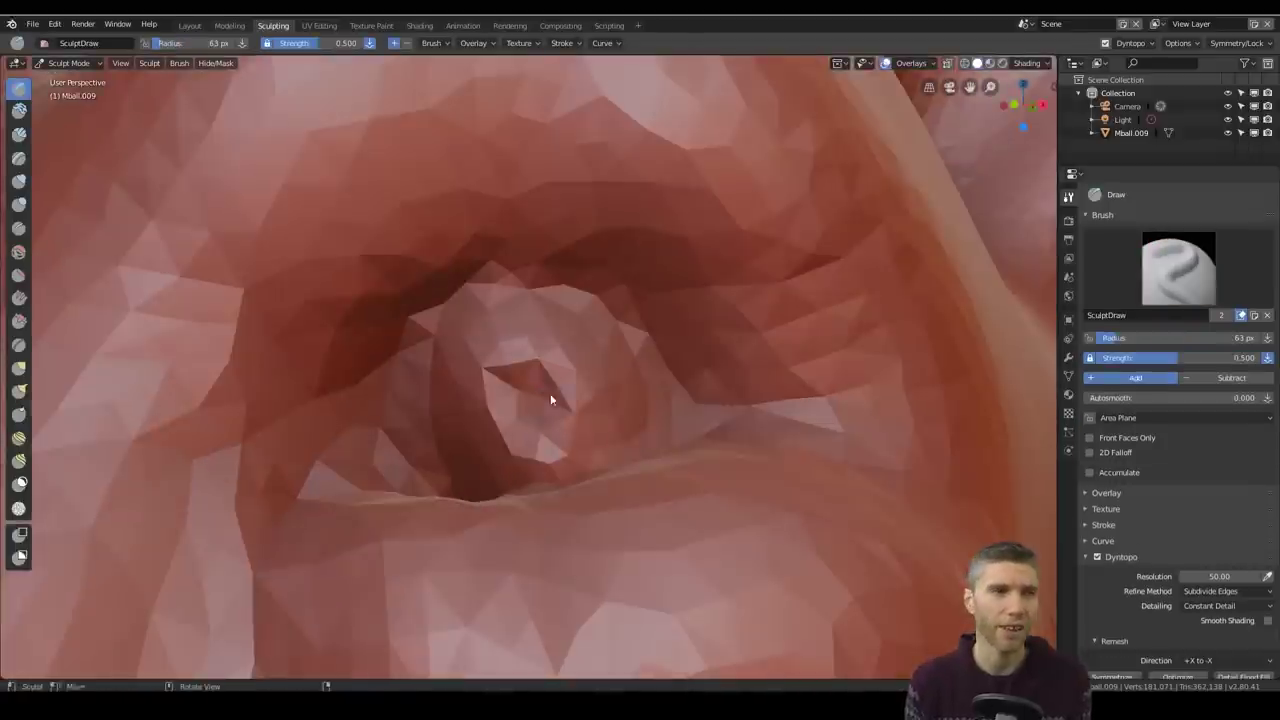
pyautogui.moveTo(716, 340); pyautogui.dragTo(660, 356, button='middle')
pyautogui.scroll(-5, 569, 364)
pyautogui.scroll(5, 550, 380)
pyautogui.moveTo(460, 325); pyautogui.dragTo(516, 431)
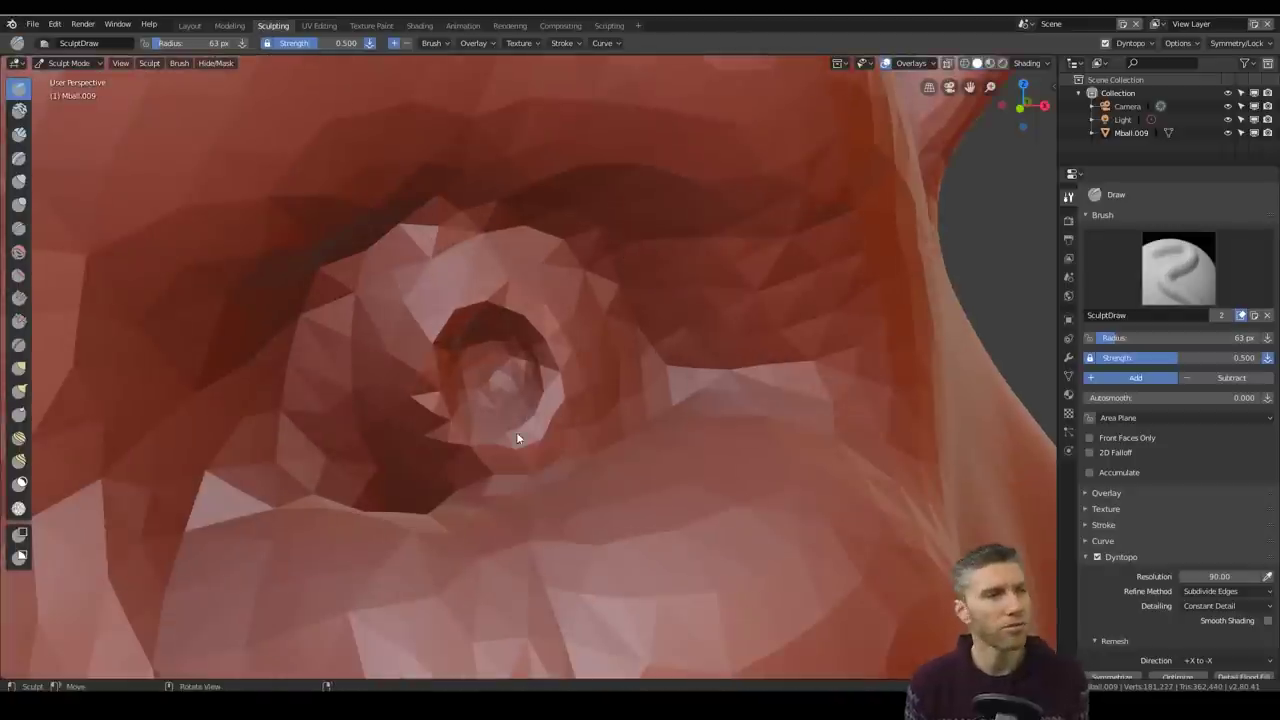
pyautogui.scroll(-5, 489, 420)
pyautogui.scroll(8, 694, 409)
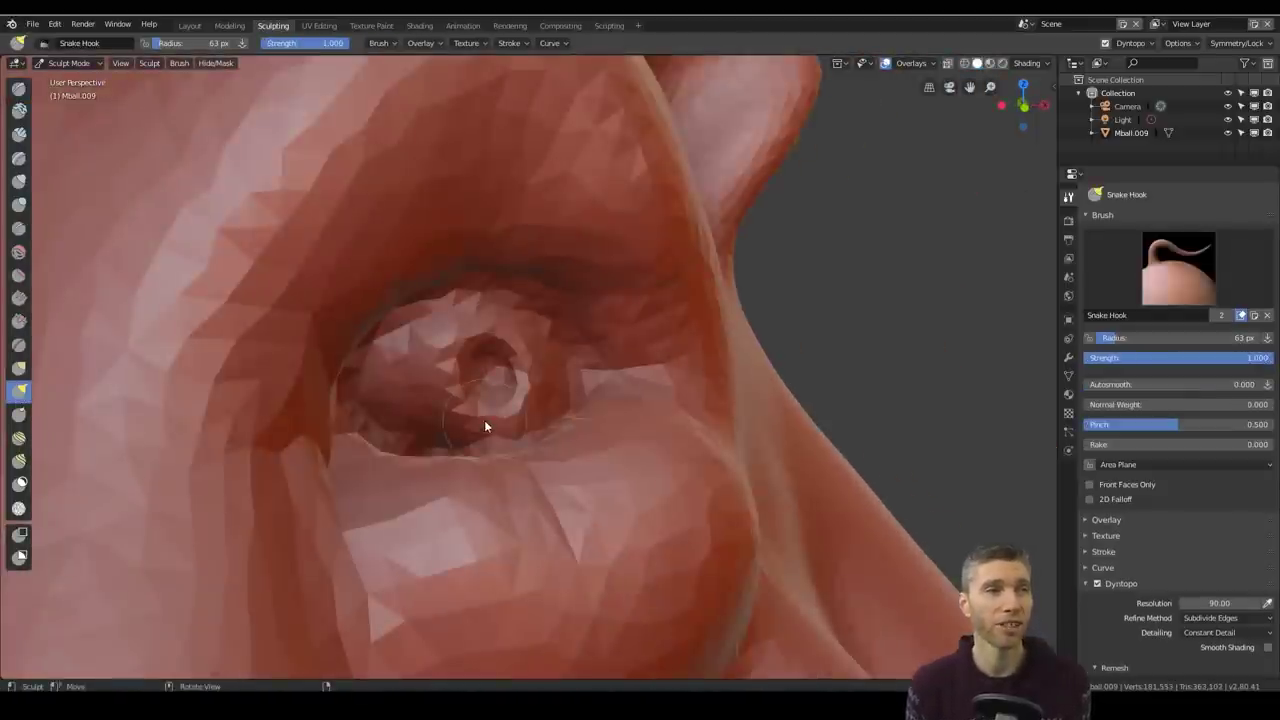
# Resize the Snake Hook brush and pull the rim of the pupil sideways
pyautogui.press('f')
pyautogui.click(554, 416)
pyautogui.moveTo(474, 384); pyautogui.dragTo(430, 402)
# Try a long diagonal Snake Hook pull at a 246 px radius and undo it
pyautogui.moveTo(600, 310)
pyautogui.keyDown('ctrl'); pyautogui.mouseDown(button='middle')
pyautogui.moveTo(624, 543)
pyautogui.moveTo(530, 540)
pyautogui.mouseUp(button='middle'); pyautogui.keyUp('ctrl')
pyautogui.moveTo(590, 530)
pyautogui.keyDown('ctrl'); pyautogui.mouseDown(button='middle')
pyautogui.moveTo(603, 256)
pyautogui.moveTo(563, 523)
pyautogui.moveTo(680, 520)
pyautogui.mouseUp(button='middle'); pyautogui.keyUp('ctrl')
pyautogui.moveTo(680, 520)
pyautogui.keyDown('ctrl'); pyautogui.mouseDown(button='middle')
pyautogui.moveTo(758, 305)
pyautogui.moveTo(660, 530)
pyautogui.mouseUp(button='middle'); pyautogui.keyUp('ctrl')
pyautogui.moveTo(660, 530)
pyautogui.mouseDown(button='middle')
pyautogui.moveTo(560, 530)
pyautogui.moveTo(919, 433)
pyautogui.moveTo(751, 444)
pyautogui.moveTo(725, 350)
pyautogui.mouseUp(button='middle')
pyautogui.keyDown('shift'); pyautogui.moveTo(725, 350); pyautogui.dragTo(565, 435, button='middle'); pyautogui.keyUp('shift')
pyautogui.press('f')
pyautogui.click(580, 380)
pyautogui.moveTo(582, 366); pyautogui.dragTo(878, 525)
pyautogui.hotkey('ctrl', 'z')
# Examine the bear's back and side profile from several angles
pyautogui.moveTo(570, 500)
pyautogui.keyDown('ctrl'); pyautogui.mouseDown(button='middle')
pyautogui.moveTo(542, 364)
pyautogui.moveTo(566, 352)
pyautogui.moveTo(577, 320)
pyautogui.mouseUp(button='middle'); pyautogui.keyUp('ctrl')
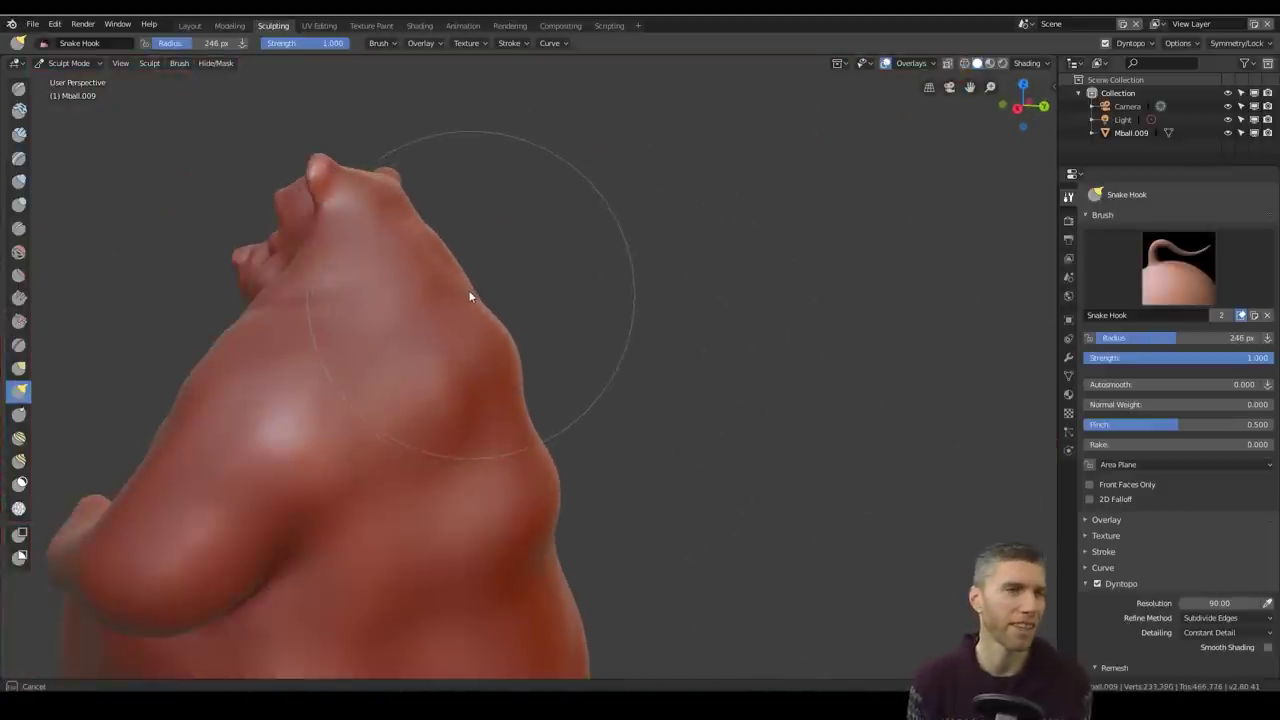
pyautogui.moveTo(470, 296); pyautogui.dragTo(421, 428, button='middle')
pyautogui.moveTo(499, 406); pyautogui.dragTo(544, 407, button='middle')
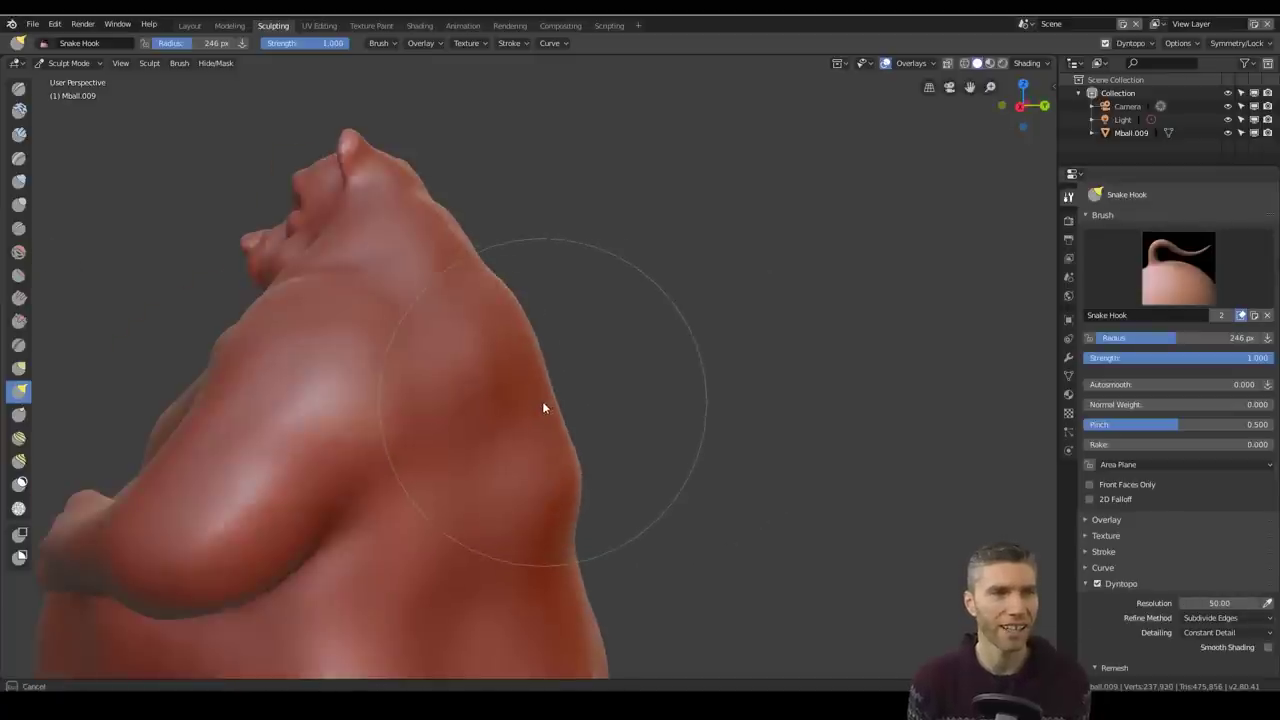
pyautogui.moveTo(581, 517); pyautogui.dragTo(172, 172, button='middle')
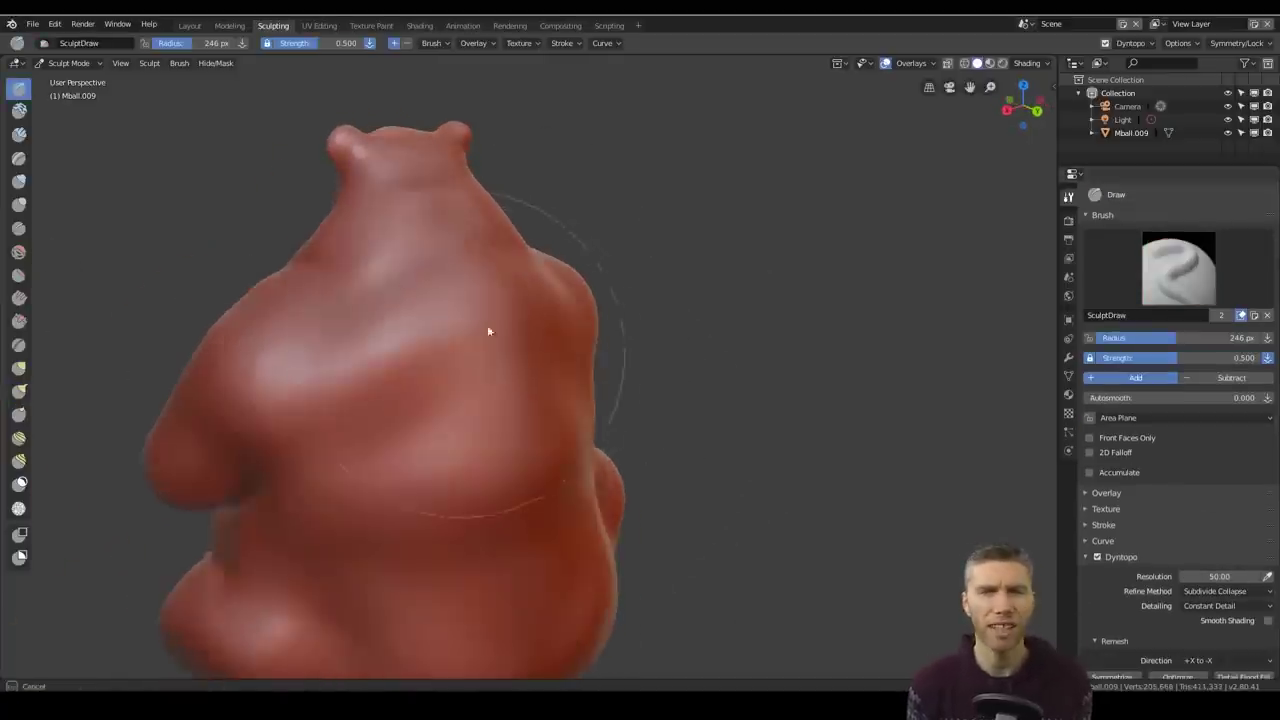
pyautogui.moveTo(487, 324); pyautogui.dragTo(660, 459, button='middle')
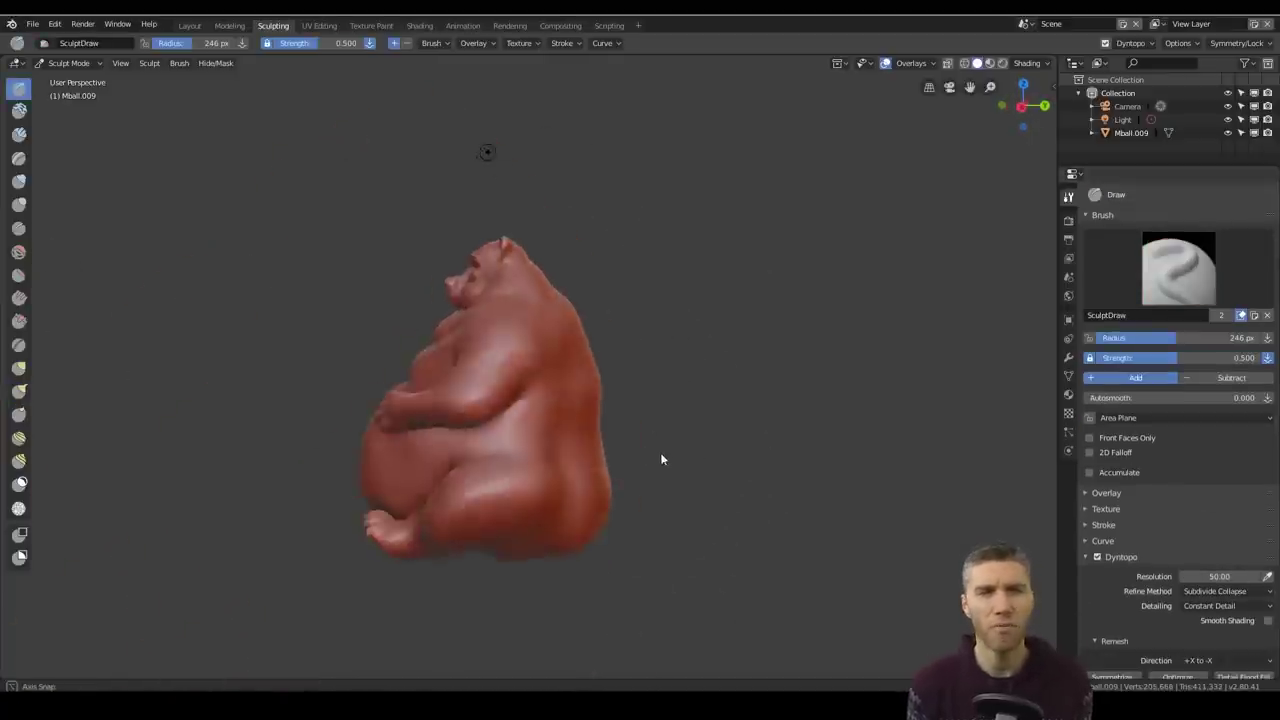
# Switch to the Grab brush and set its radius to 214 px
pyautogui.press('k')
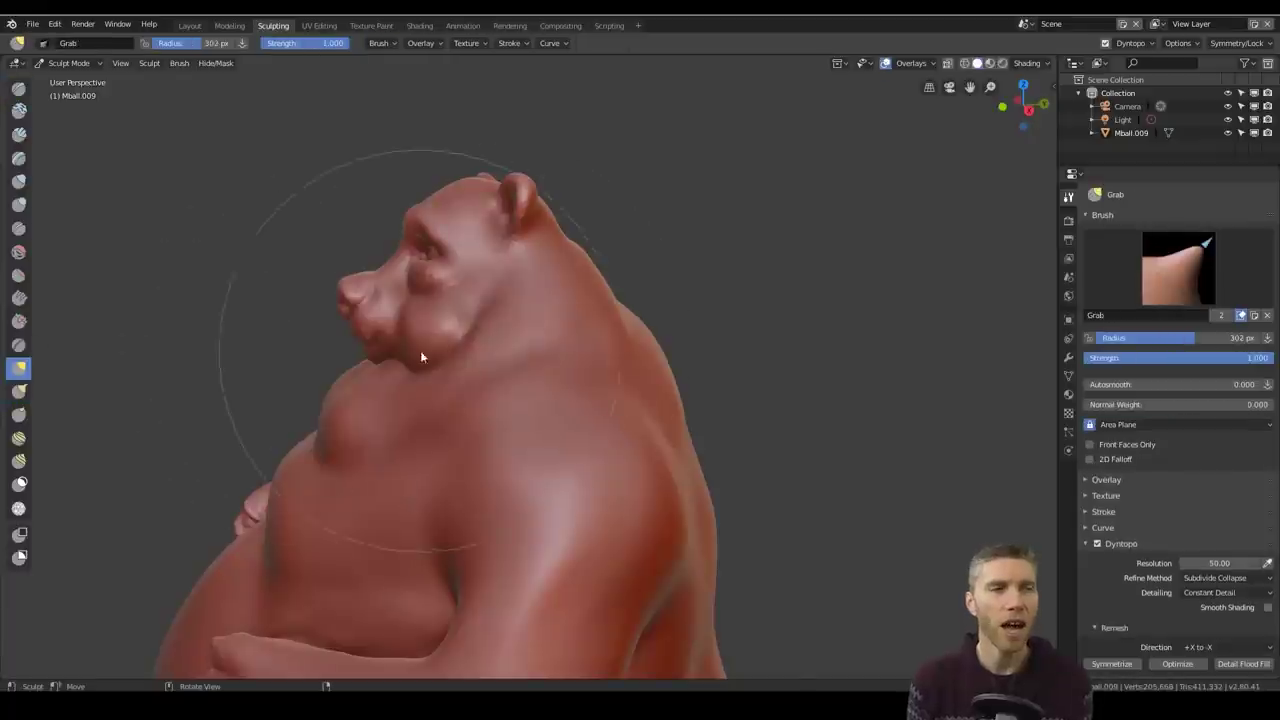
pyautogui.scroll(3, 421, 357)
pyautogui.press('f')
pyautogui.scroll(-8, 483, 284)
pyautogui.moveTo(483, 284); pyautogui.dragTo(595, 461, button='middle')
pyautogui.scroll(6, 685, 467)
pyautogui.scroll(-6, 674, 222)
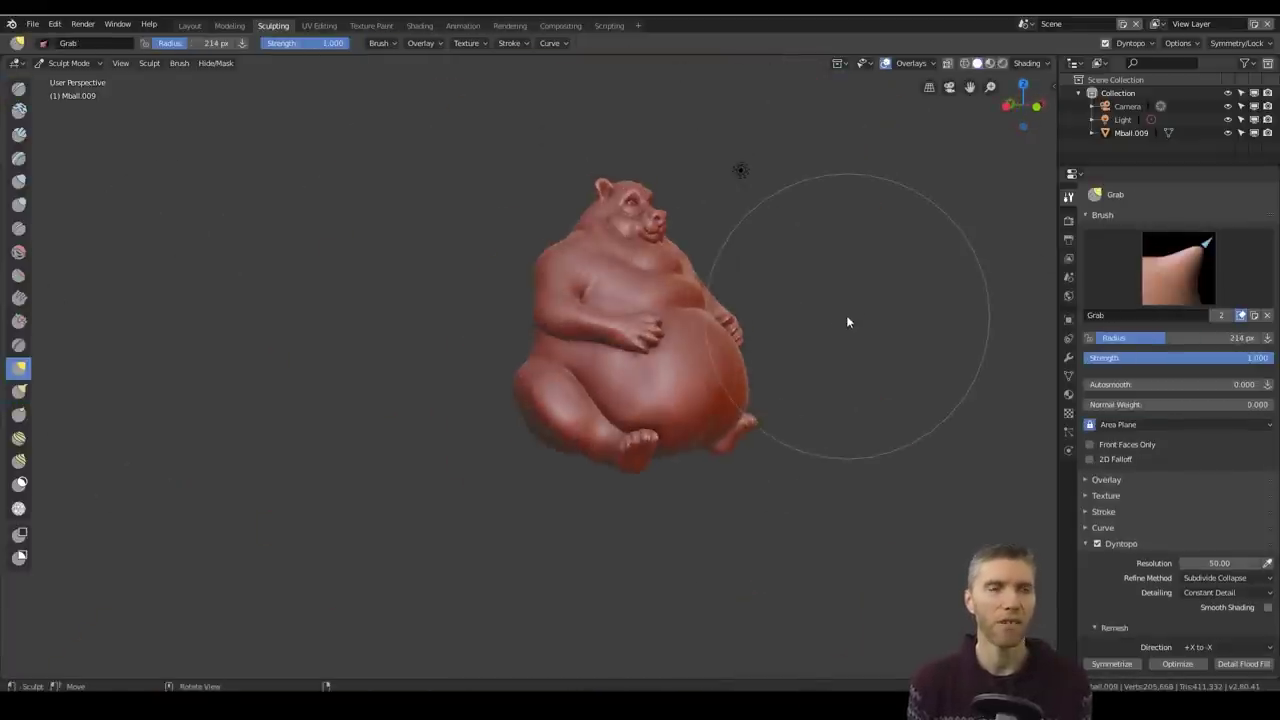
# Open the Symmetry/Lock settings that control mirroring of the sculpt
pyautogui.keyDown('shift'); pyautogui.moveTo(774, 317); pyautogui.dragTo(702, 468, button='middle'); pyautogui.keyUp('shift')
pyautogui.scroll(10, 717, 334)
pyautogui.moveTo(717, 334); pyautogui.dragTo(596, 414, button='middle')
pyautogui.scroll(-7, 594, 276)
pyautogui.moveTo(594, 276); pyautogui.dragTo(625, 520, button='middle')
pyautogui.scroll(-4, 637, 435)
pyautogui.scroll(-2, 1088, 497)
pyautogui.click(1088, 497)
pyautogui.click(1090, 576)
pyautogui.scroll(8, 594, 255)
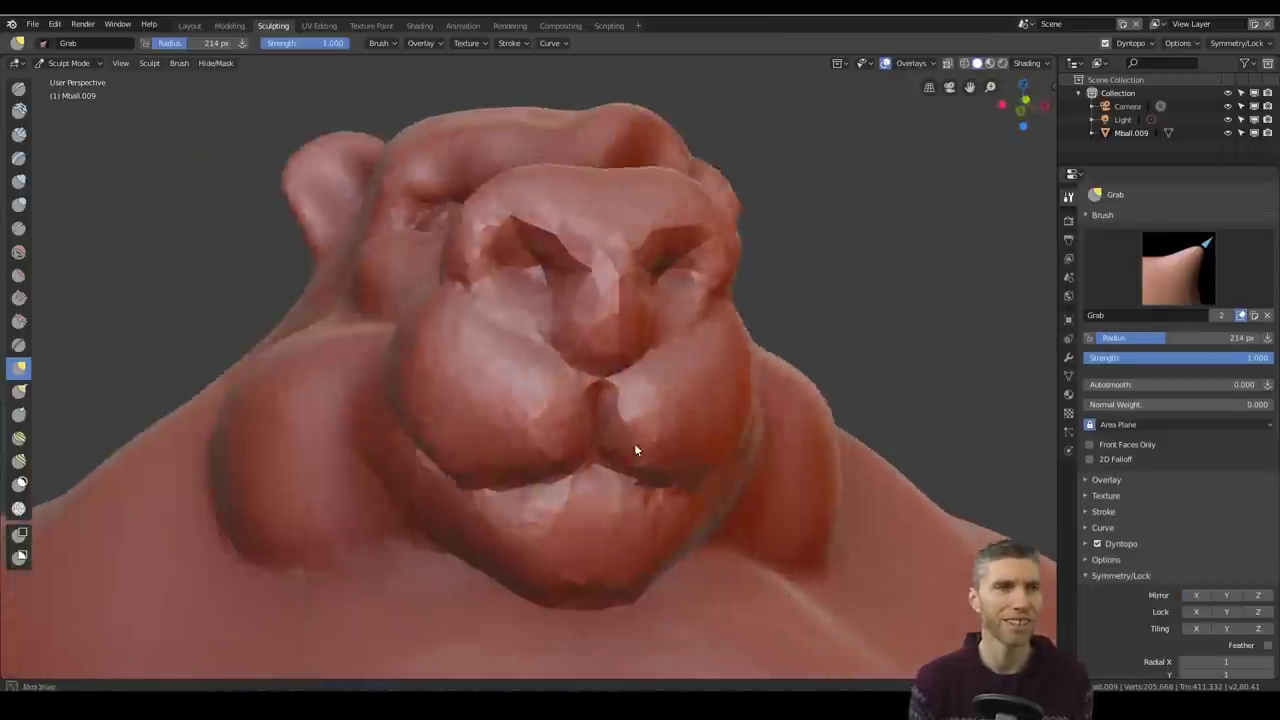
# Examine the muzzle, mouth and eyes from below and from the front
pyautogui.moveTo(634, 443); pyautogui.dragTo(580, 472, button='middle')
pyautogui.scroll(3, 580, 472)
pyautogui.moveTo(410, 478); pyautogui.dragTo(558, 458, button='middle')
pyautogui.scroll(-6, 560, 458)
pyautogui.moveTo(660, 452); pyautogui.dragTo(578, 420, button='middle')
pyautogui.scroll(7, 574, 343)
pyautogui.scroll(-4, 574, 343)
pyautogui.moveTo(574, 343); pyautogui.dragTo(607, 291, button='middle')
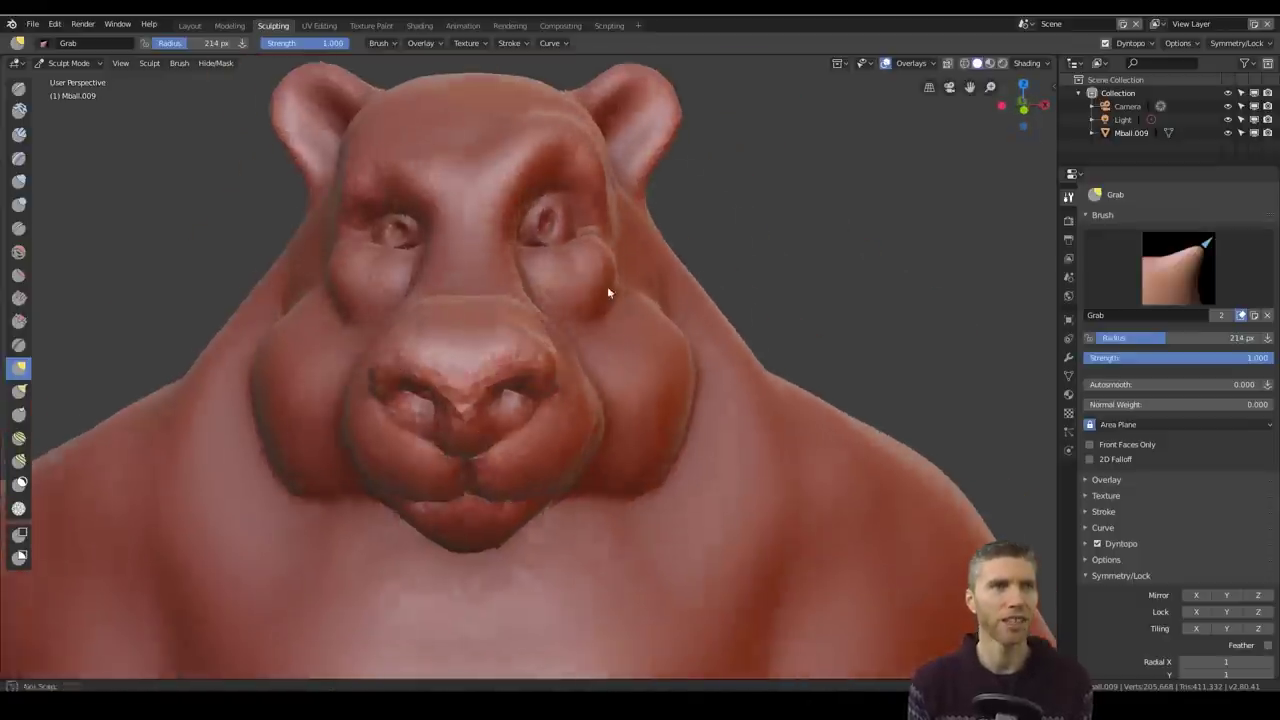
# Examine the head, neck and shoulders for asymmetry from the front at several distances
pyautogui.scroll(-6, 640, 370)
pyautogui.moveTo(656, 385); pyautogui.dragTo(628, 270, button='middle')
pyautogui.scroll(4, 508, 345)
pyautogui.scroll(-4, 655, 420)
pyautogui.moveTo(664, 494); pyautogui.dragTo(719, 371, button='middle')
pyautogui.scroll(10, 592, 372)
pyautogui.scroll(-10, 641, 378)
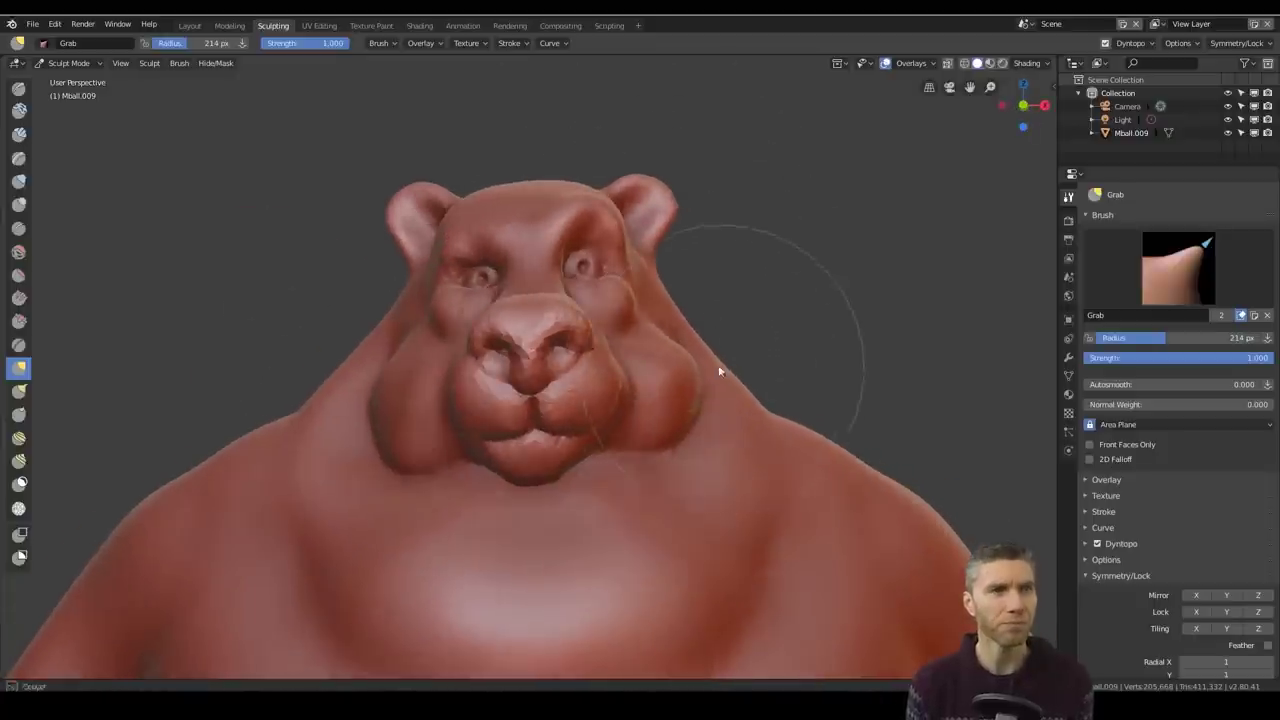
pyautogui.scroll(-5, 636, 299)
pyautogui.keyDown('shift'); pyautogui.moveTo(721, 492); pyautogui.dragTo(680, 394, button='middle'); pyautogui.keyUp('shift')
pyautogui.scroll(3, 628, 251)
pyautogui.scroll(-5, 630, 270)
# Switch to the Inflate brush for the face and set its radius to 146 px
pyautogui.moveTo(640, 440); pyautogui.dragTo(676, 507, button='middle')
pyautogui.scroll(5, 584, 512)
pyautogui.moveTo(570, 493)
pyautogui.mouseDown(button='middle')
pyautogui.moveTo(606, 401)
pyautogui.moveTo(576, 524)
pyautogui.moveTo(510, 381)
pyautogui.moveTo(436, 302)
pyautogui.moveTo(617, 438)
pyautogui.moveTo(660, 420)
pyautogui.mouseUp(button='middle')
pyautogui.press('i')
pyautogui.press('f')
pyautogui.click(363, 314)
pyautogui.scroll(5, 334, 310)
pyautogui.scroll(-5, 400, 350)
pyautogui.moveTo(641, 478); pyautogui.dragTo(576, 342, button='middle')
pyautogui.scroll(10, 490, 265)
# Switch to the Crease brush at a 38 px radius and save the file
pyautogui.click(19, 229)
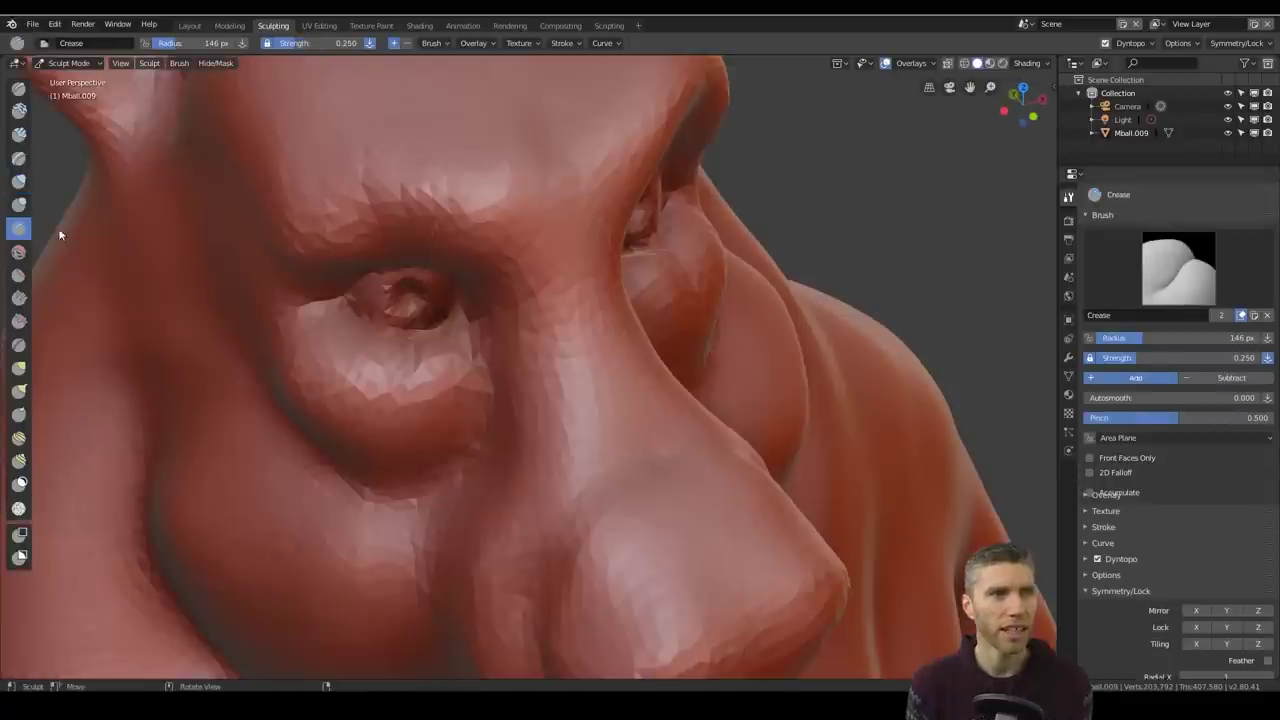
pyautogui.scroll(-10, 687, 576)
pyautogui.moveTo(687, 576); pyautogui.dragTo(759, 434, button='middle')
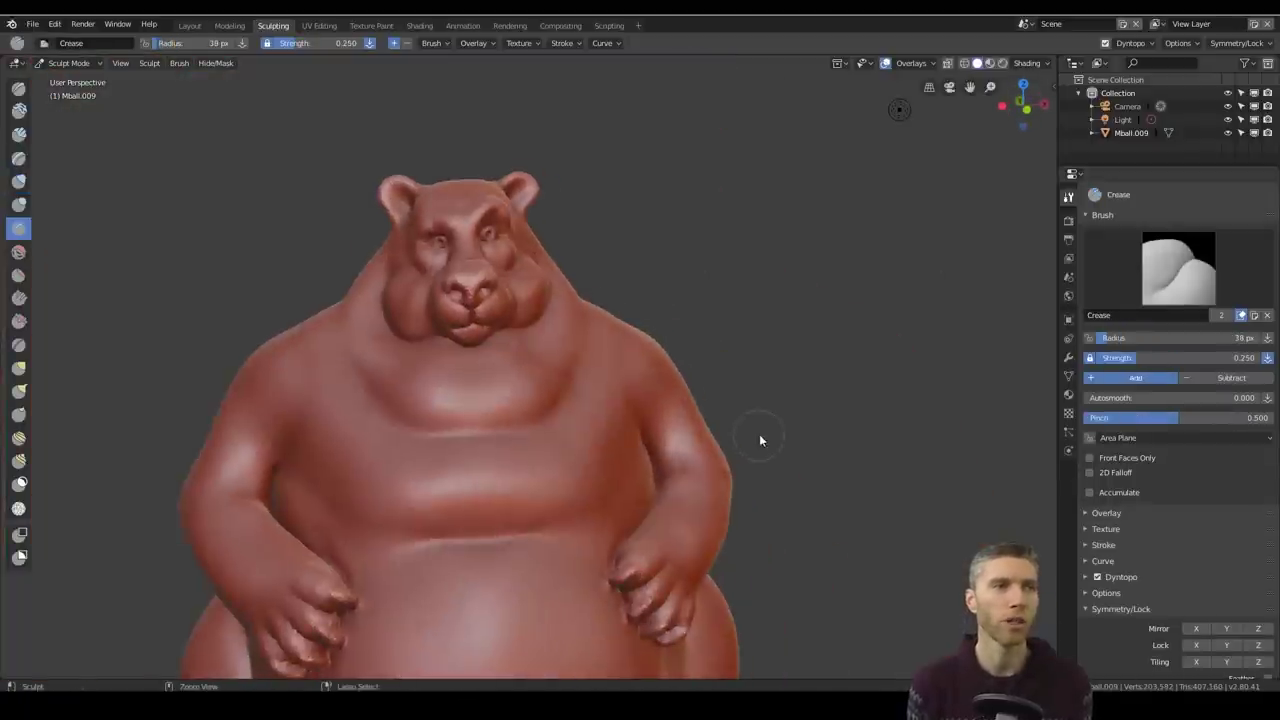
pyautogui.hotkey('ctrl', 's')
# Crease a short diagonal line on the face at a 38 px radius
pyautogui.keyDown('shift'); pyautogui.moveTo(621, 207); pyautogui.dragTo(687, 276, button='middle'); pyautogui.keyUp('shift')
pyautogui.scroll(12, 600, 320)
pyautogui.moveTo(404, 414); pyautogui.dragTo(540, 486)
pyautogui.scroll(-10, 646, 527)
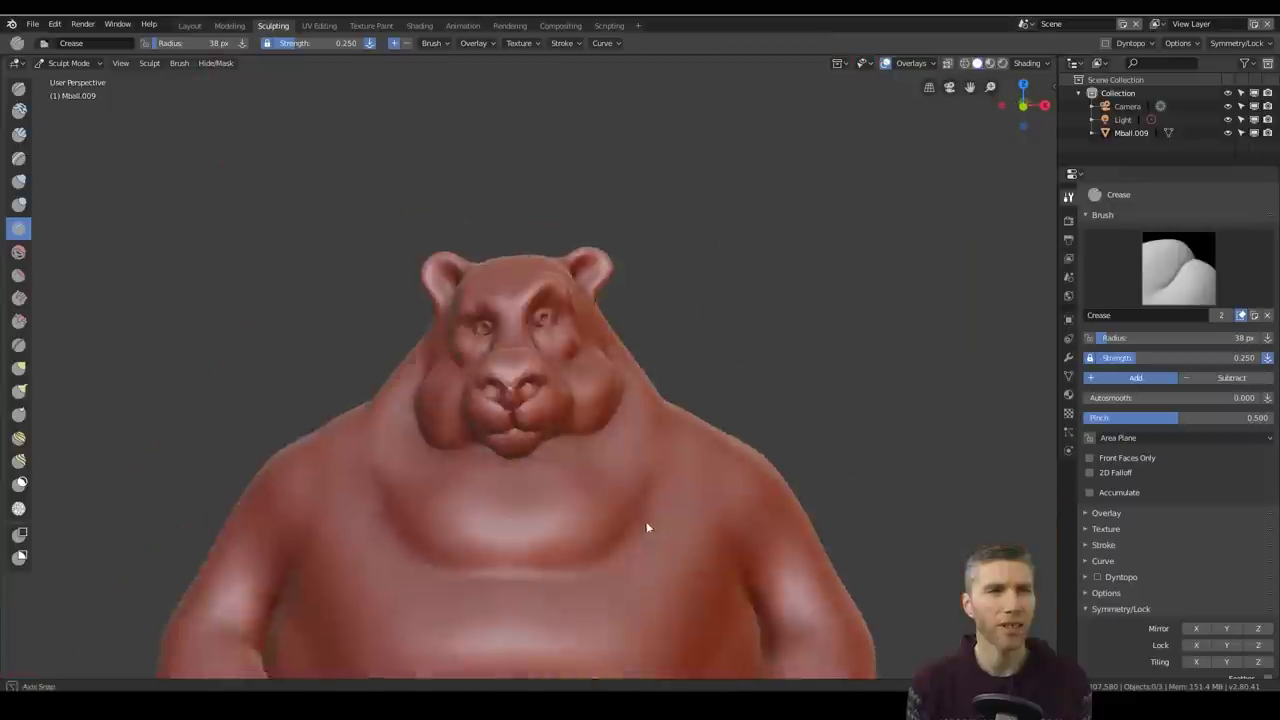
# Reshape a detail of the face with a short Grab stroke at a 79 px radius
pyautogui.scroll(5, 626, 323)
pyautogui.moveTo(626, 323); pyautogui.dragTo(540, 340, button='middle')
pyautogui.scroll(5, 560, 420)
pyautogui.moveTo(602, 534); pyautogui.dragTo(514, 560)
pyautogui.scroll(-10, 514, 560)
pyautogui.moveTo(540, 545); pyautogui.dragTo(629, 560, button='middle')
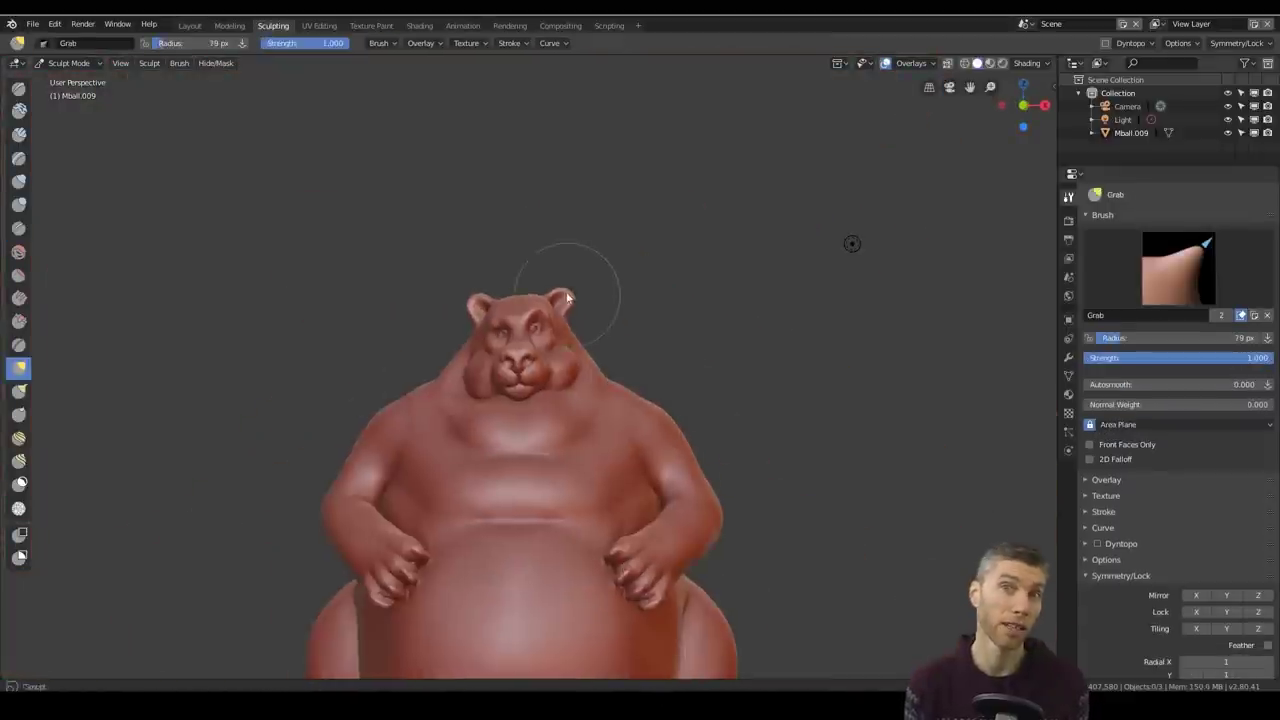
# Set the Grab brush radius to 282 px and check the bear's head and whole figure
pyautogui.scroll(5, 567, 297)
pyautogui.press('f')
pyautogui.moveTo(590, 312); pyautogui.dragTo(632, 373, button='middle')
pyautogui.click(612, 356)
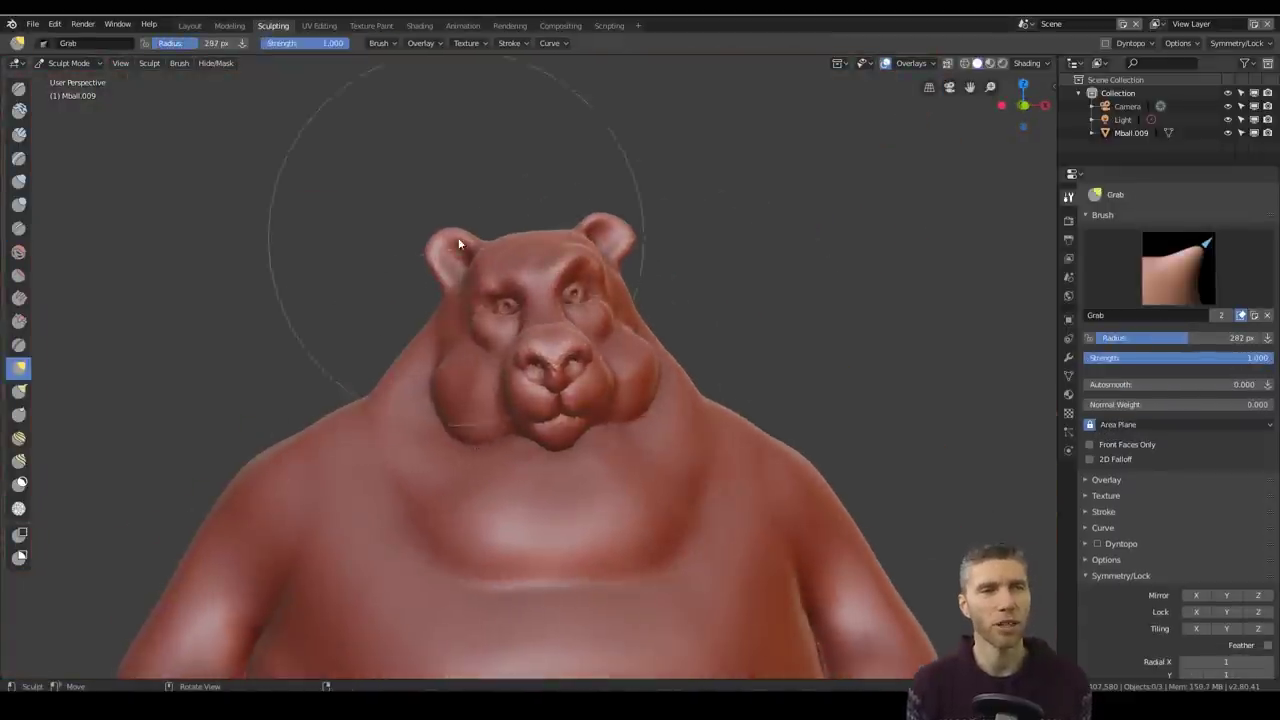
pyautogui.scroll(4, 458, 243)
pyautogui.scroll(-8, 654, 220)
pyautogui.scroll(5, 697, 491)
pyautogui.scroll(-7, 713, 485)
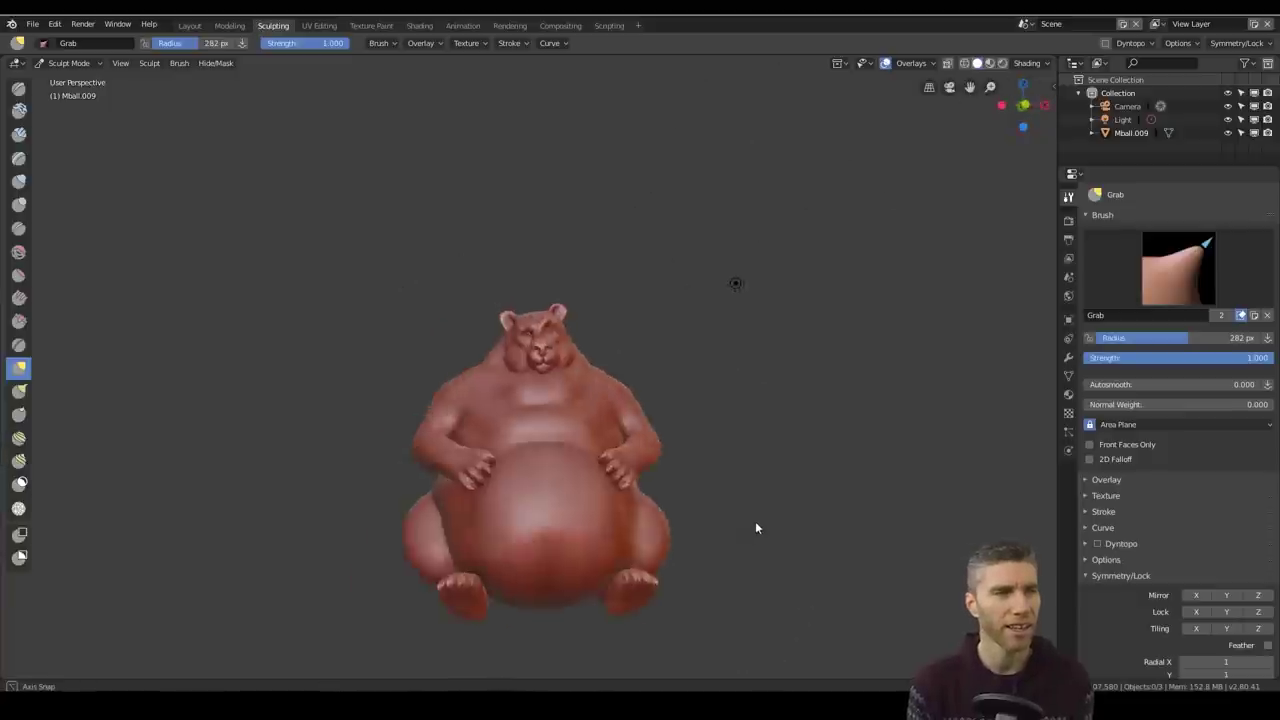
pyautogui.click(33, 23)
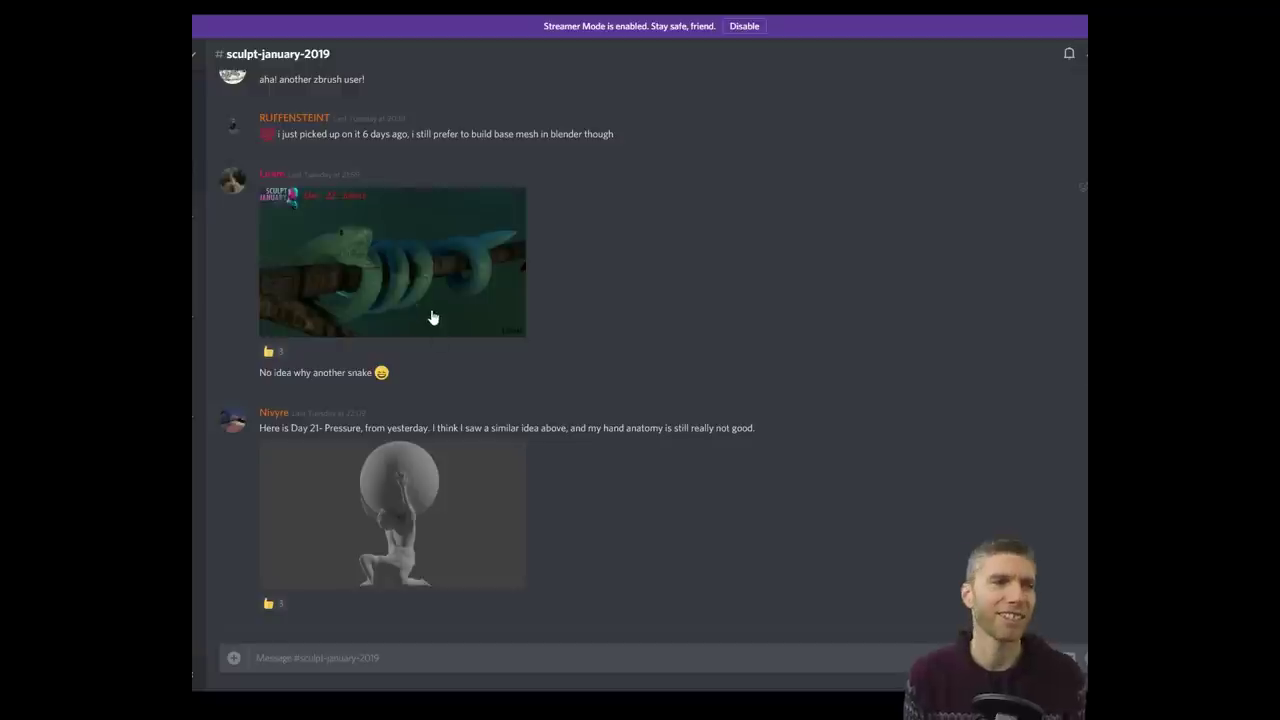
# In Discord's sculpt-january-2019 channel, view enlarged images of the Day 22 jungle snake and the kneeling figure carrying a sphere
pyautogui.click(431, 315)
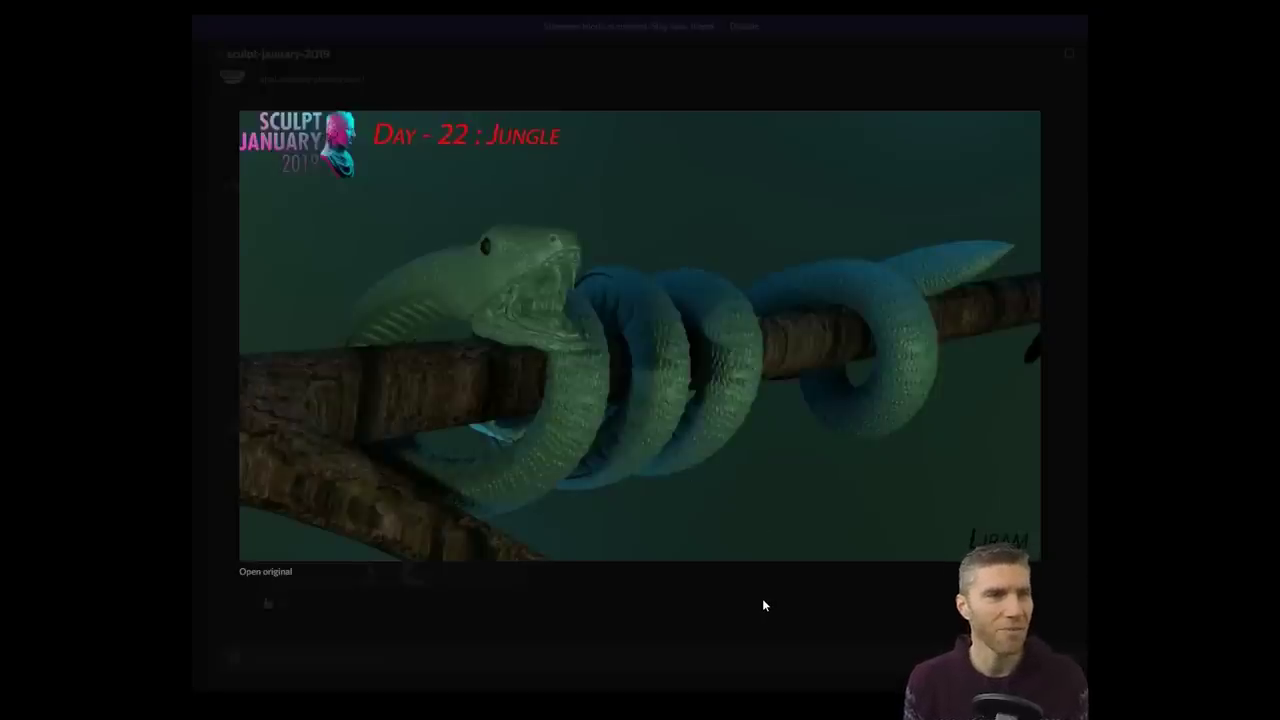
pyautogui.click(763, 599)
pyautogui.click(468, 522)
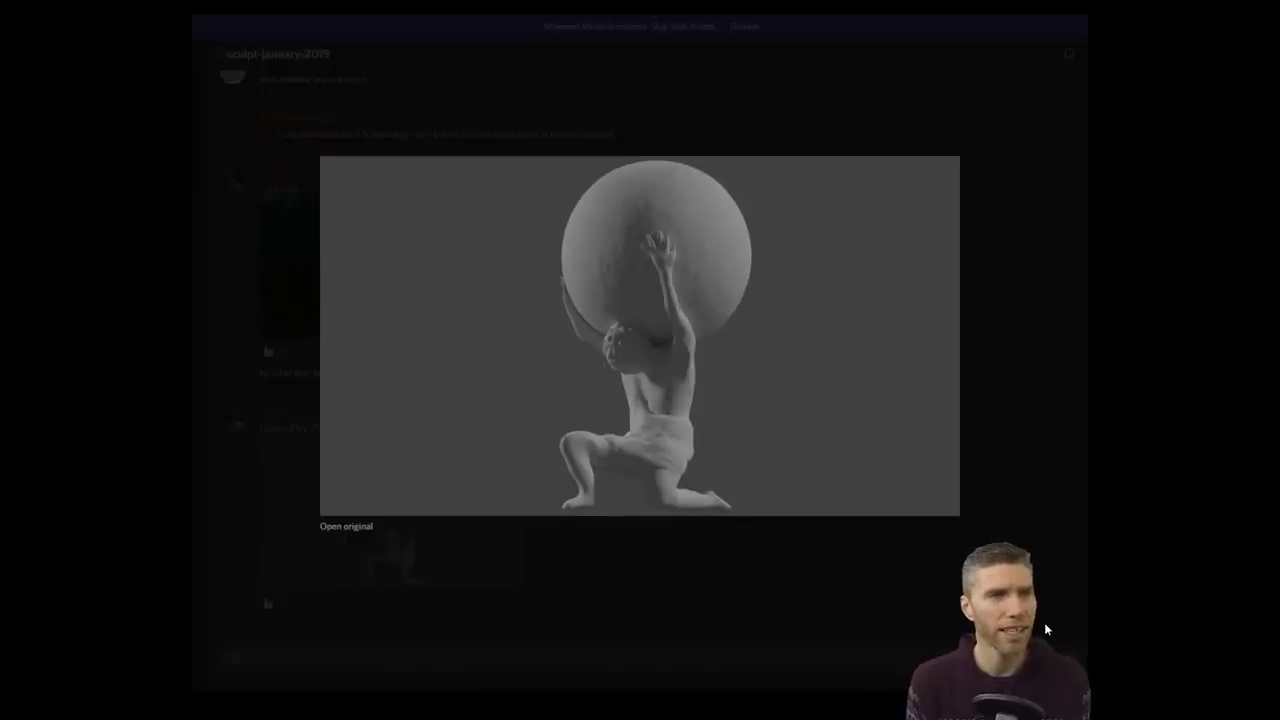
pyautogui.click(1045, 624)
# View enlarged images of the capybara on its round base and the capybara pair in water
pyautogui.scroll(-2, 807, 616)
pyautogui.scroll(-2, 808, 620)
pyautogui.click(478, 530)
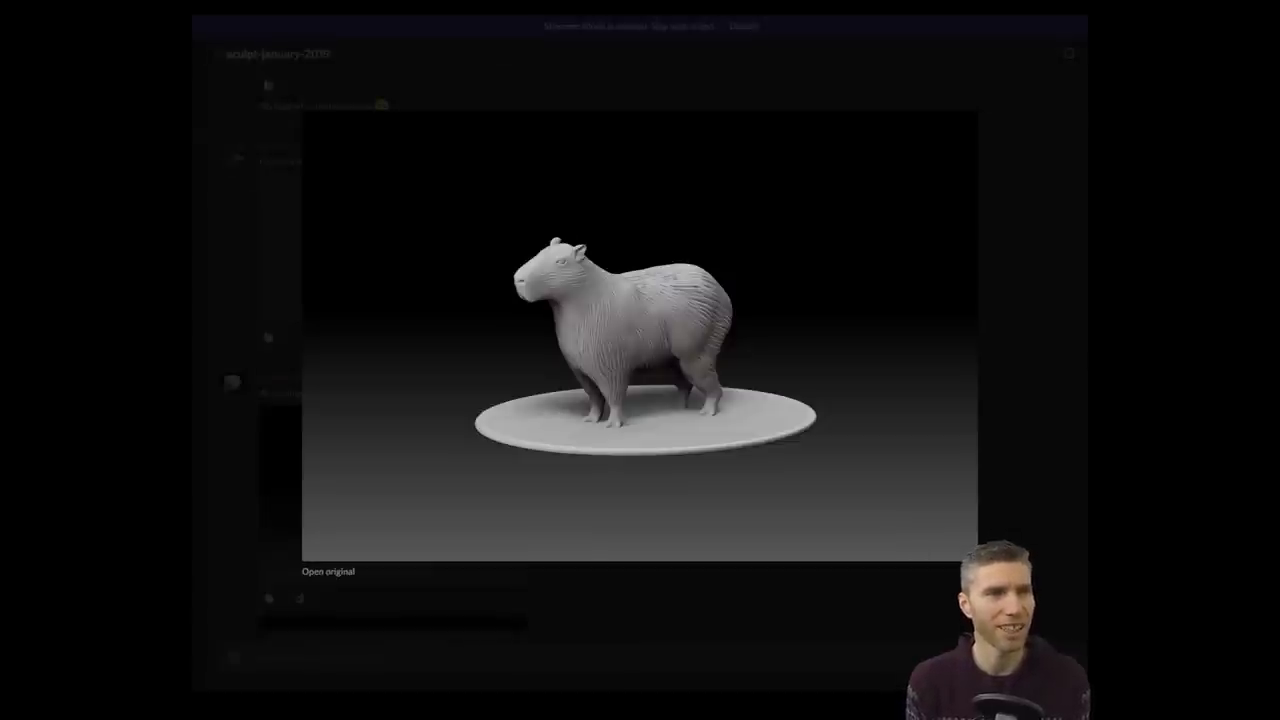
pyautogui.click(804, 568)
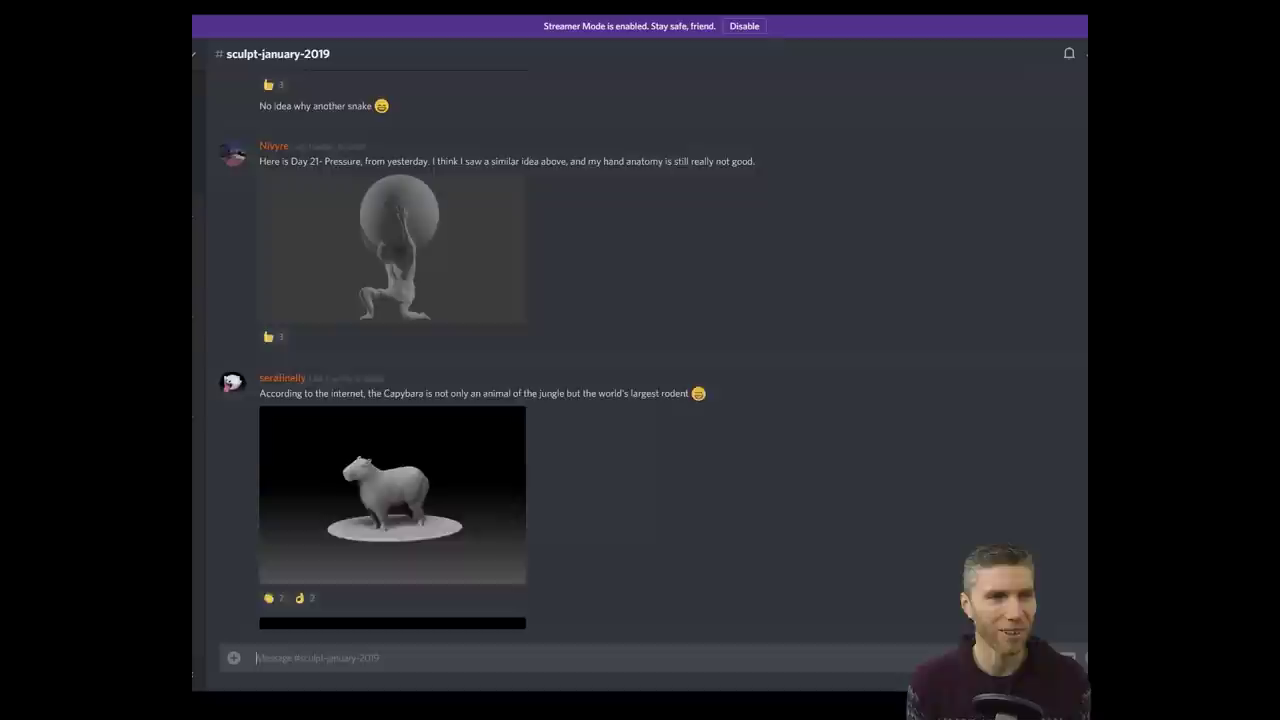
pyautogui.scroll(-6, 804, 565)
pyautogui.click(454, 364)
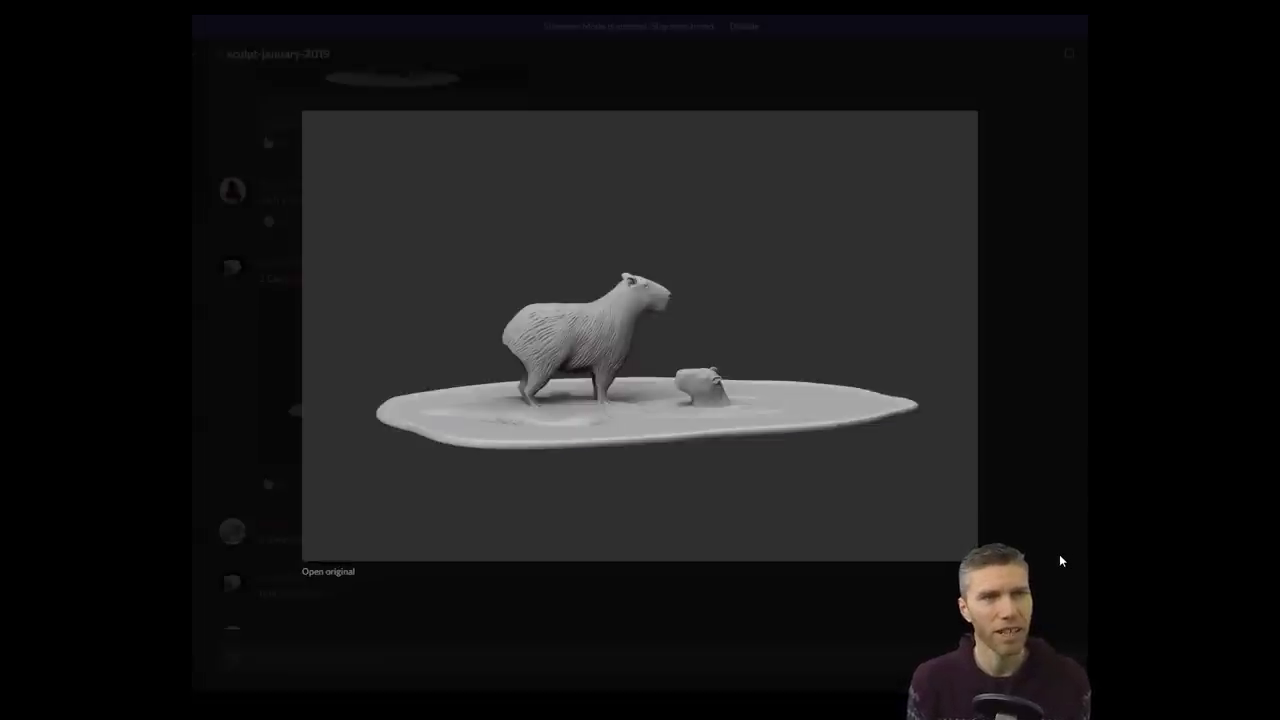
pyautogui.click(1059, 556)
# View the enlarged image of the wheeled cannon sculpt
pyautogui.scroll(-5, 881, 568)
pyautogui.click(400, 350)
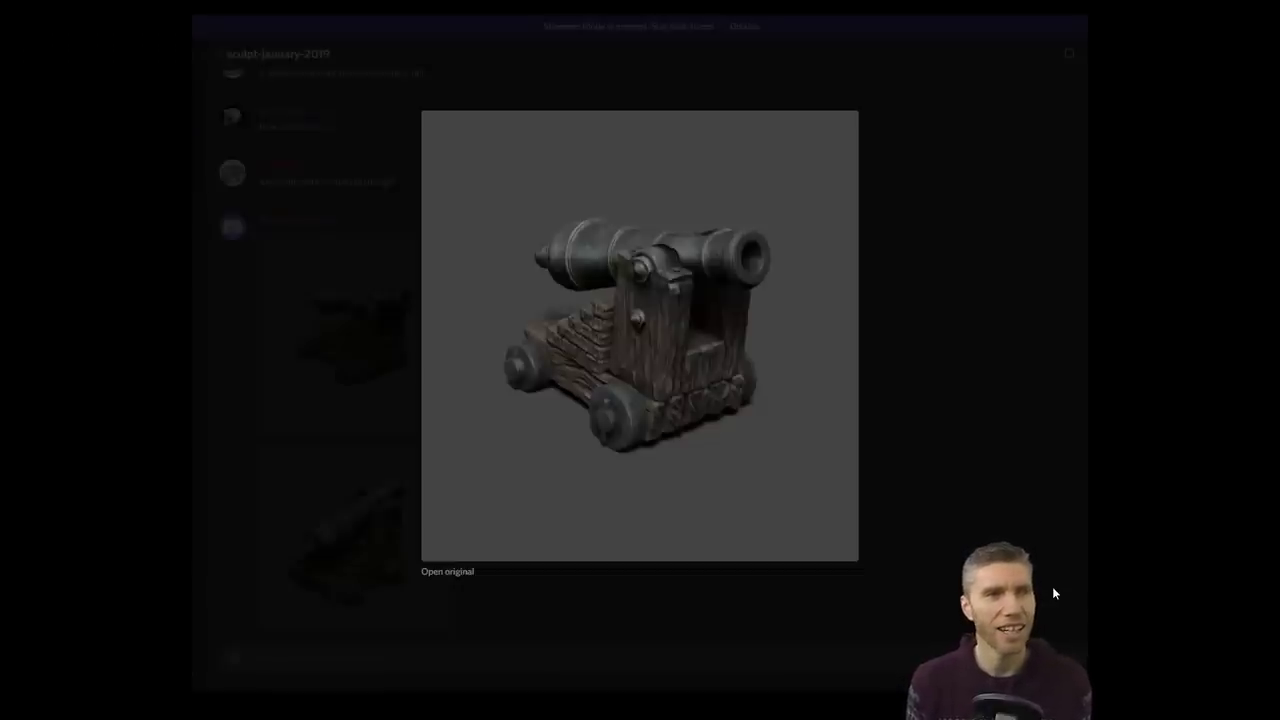
pyautogui.click(1052, 586)
# View enlarged images of the splitting alien head and the red bearded figure lifting a ball
pyautogui.scroll(-5, 943, 576)
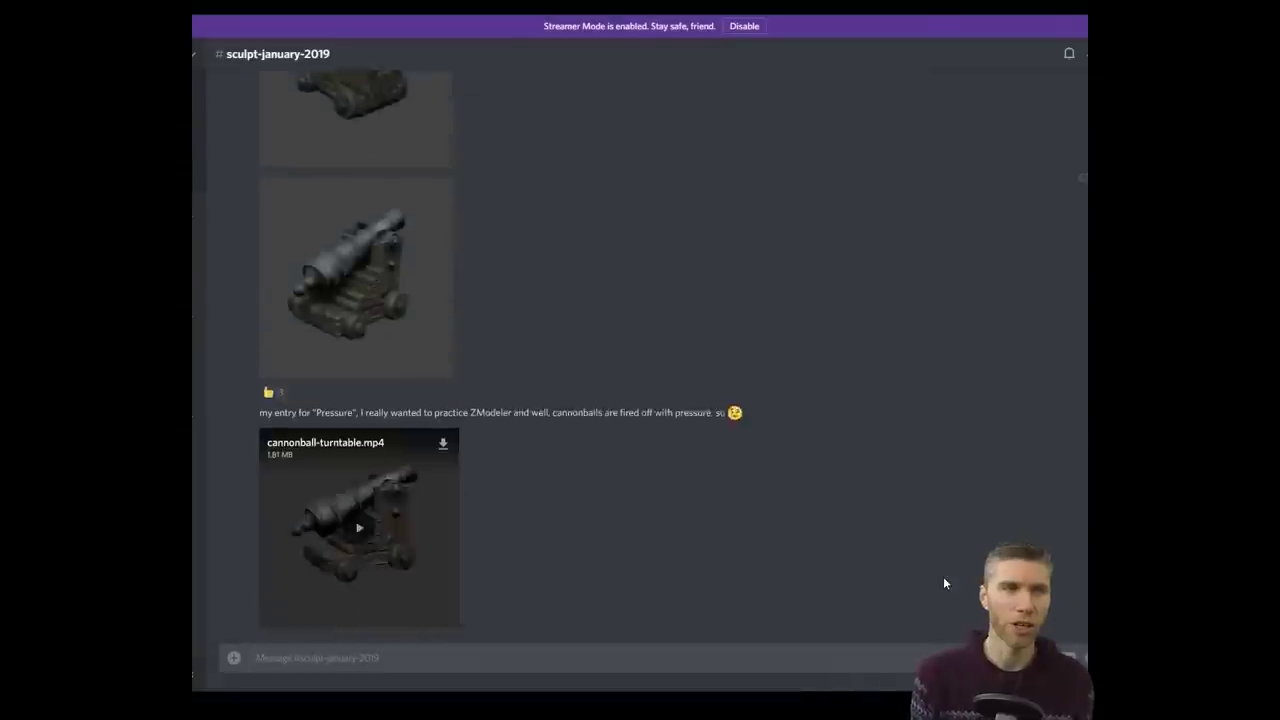
pyautogui.scroll(-2, 943, 583)
pyautogui.click(430, 340)
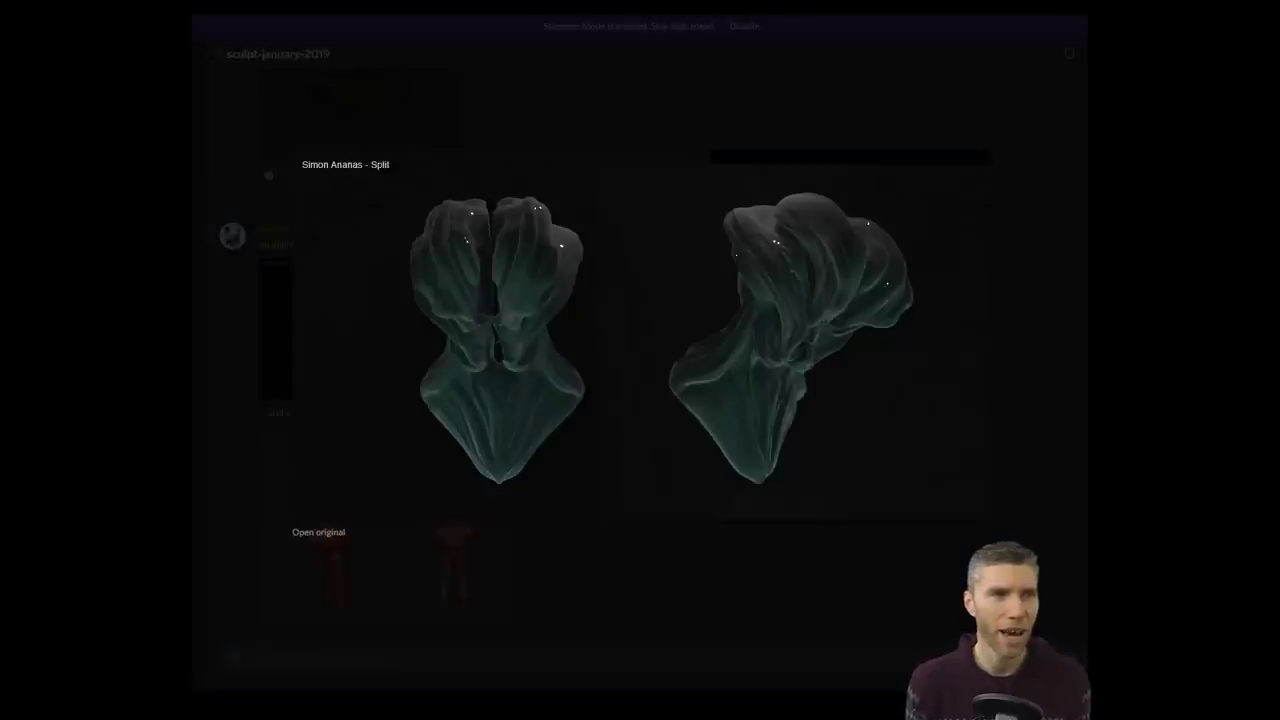
pyautogui.click(1029, 577)
pyautogui.scroll(-2, 830, 545)
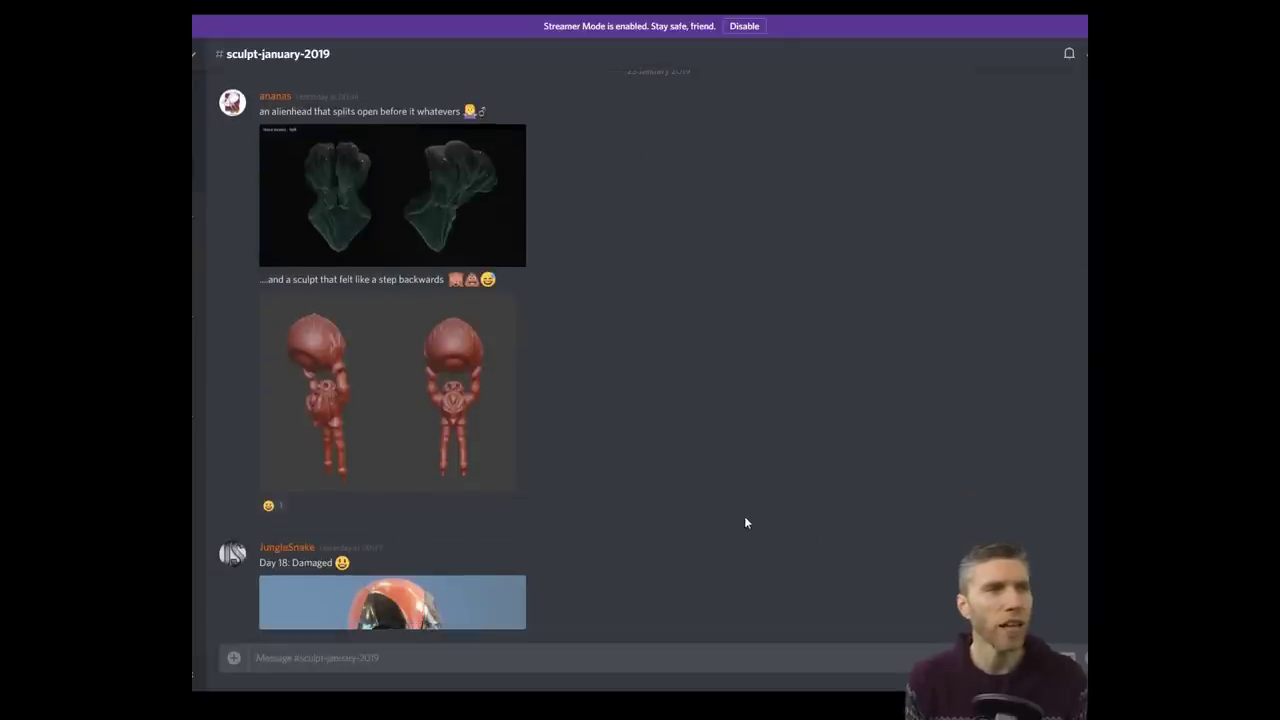
pyautogui.click(438, 460)
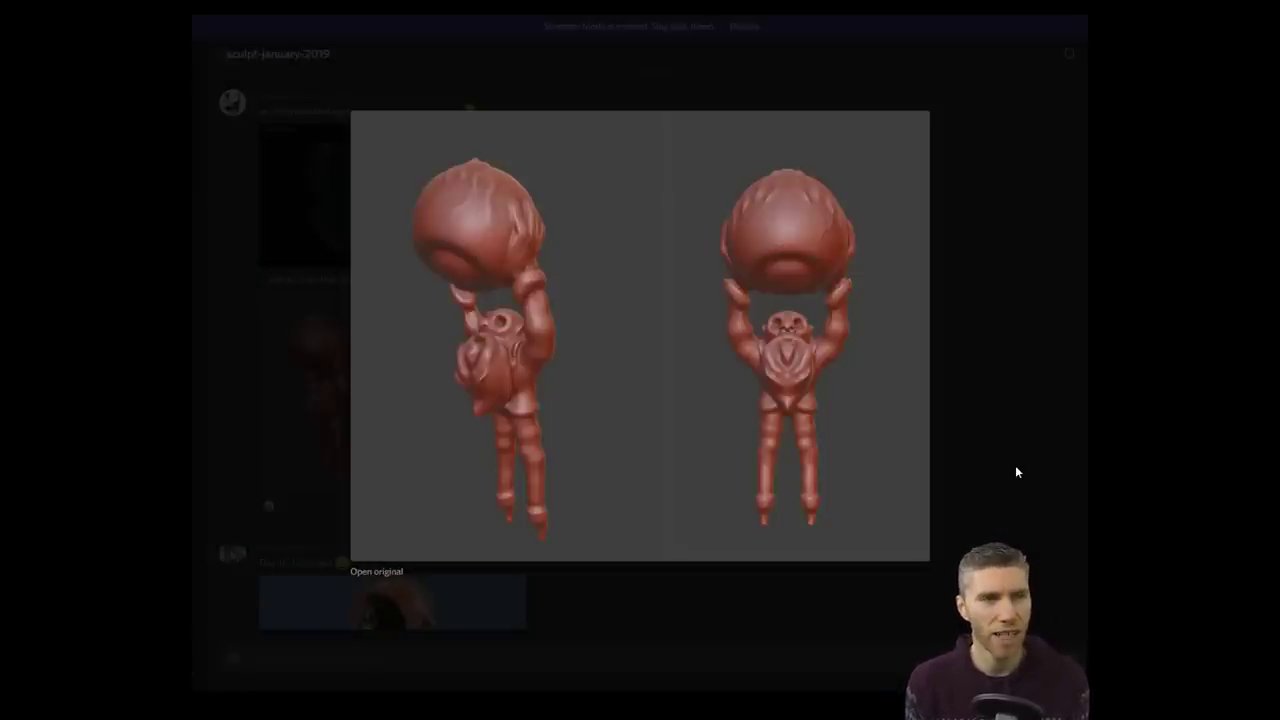
pyautogui.click(1017, 471)
# View enlarged images of the Day 18 Damaged red mask and the Jungle Beast render
pyautogui.scroll(-3, 900, 471)
pyautogui.click(475, 367)
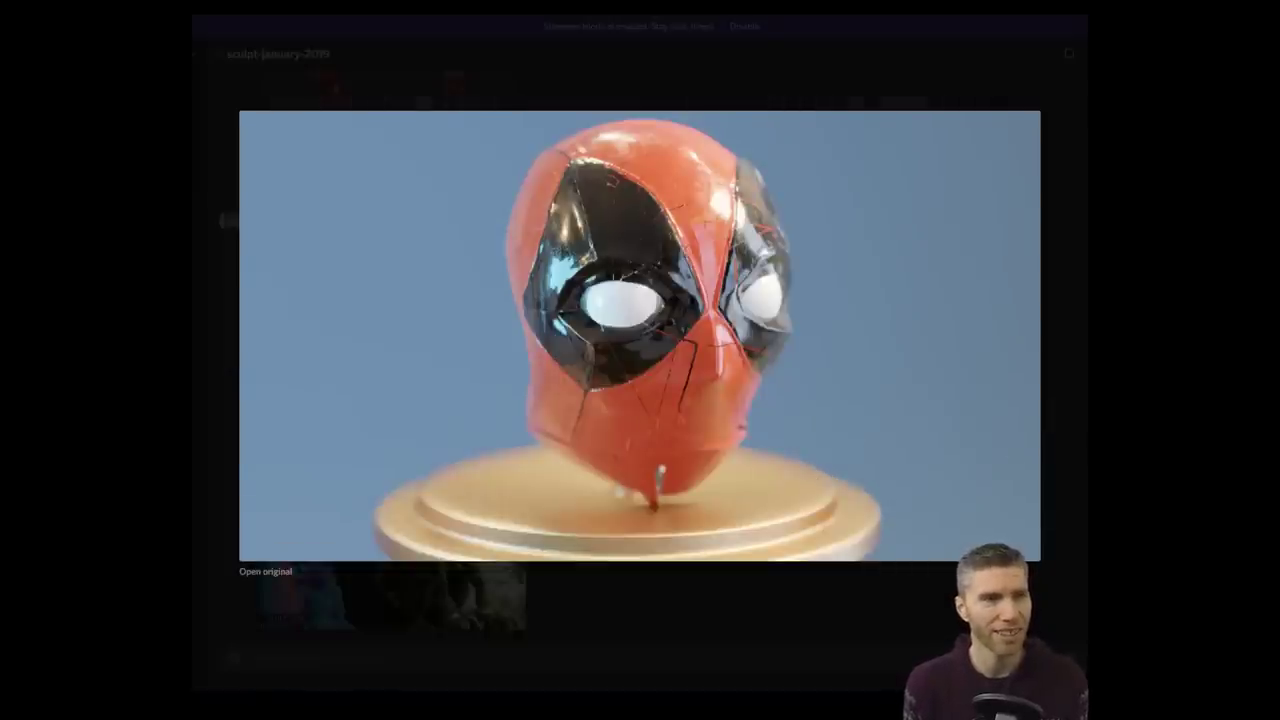
pyautogui.click(1046, 474)
pyautogui.scroll(-3, 738, 480)
pyautogui.click(480, 405)
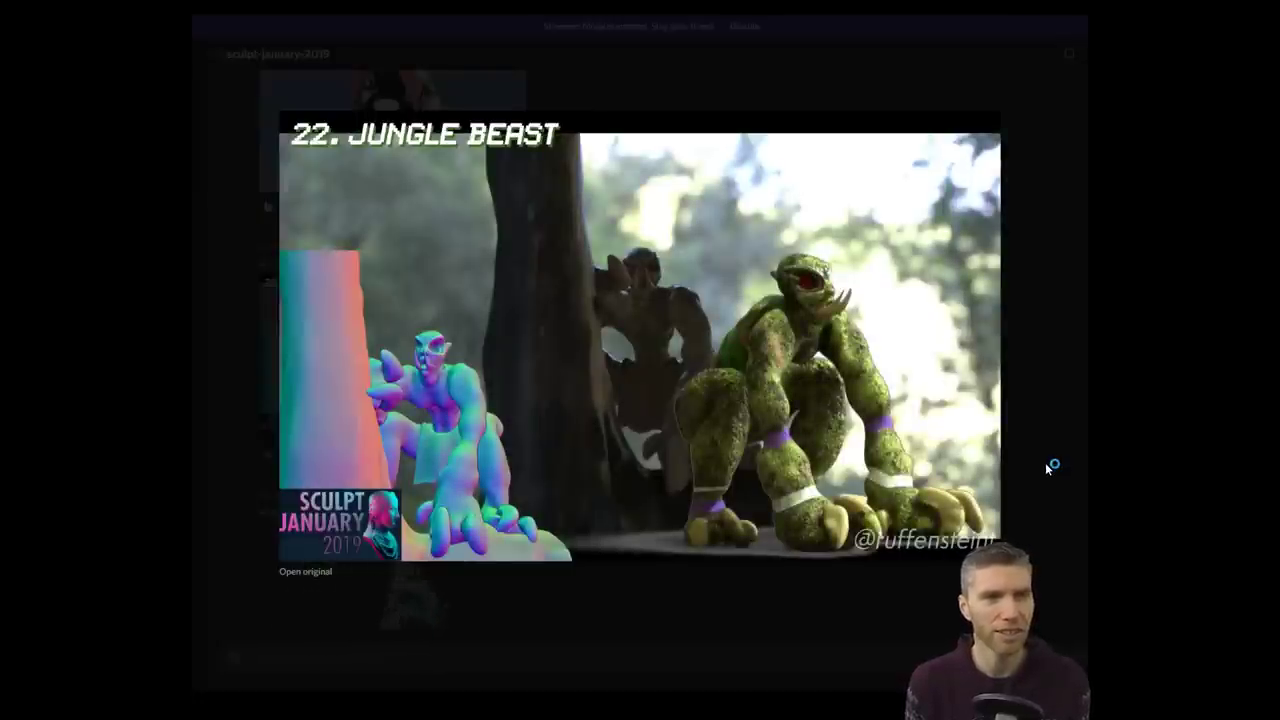
pyautogui.click(1035, 463)
# View enlarged images of the masked red-cloaked insanity scene and the grinning bald man's bust
pyautogui.scroll(-5, 924, 462)
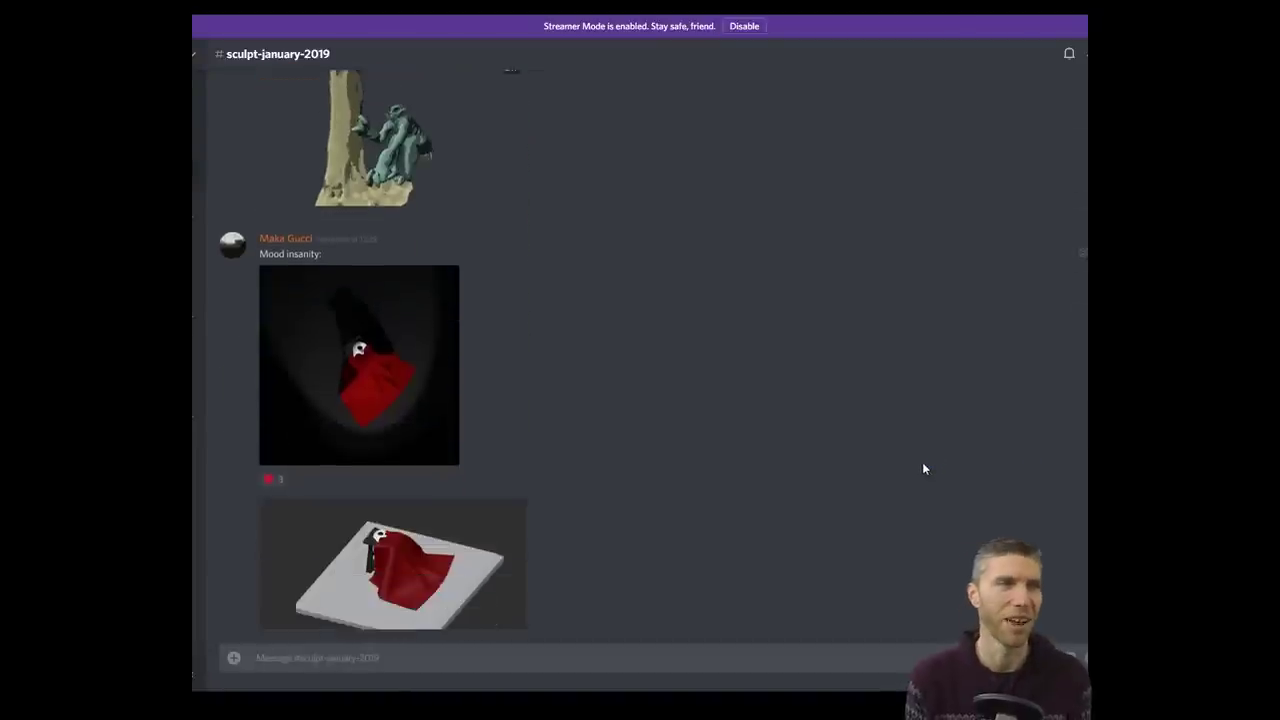
pyautogui.click(420, 405)
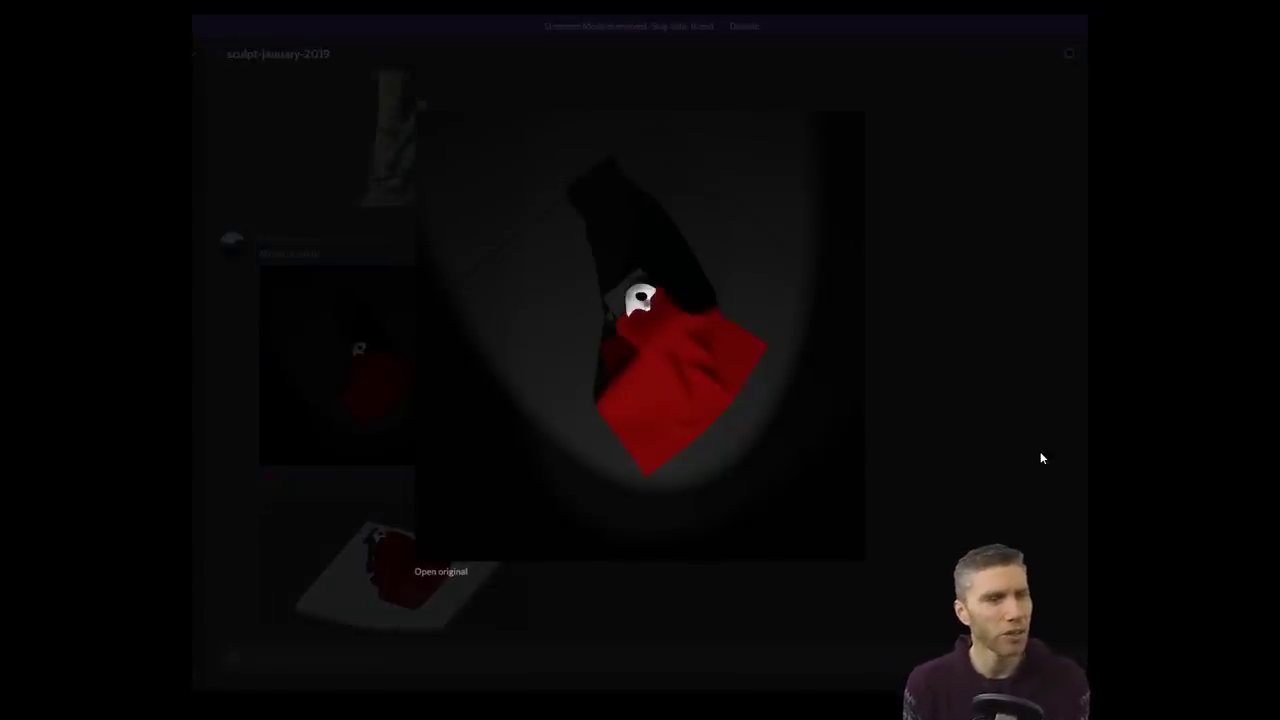
pyautogui.click(1040, 453)
pyautogui.scroll(-8, 996, 456)
pyautogui.click(400, 415)
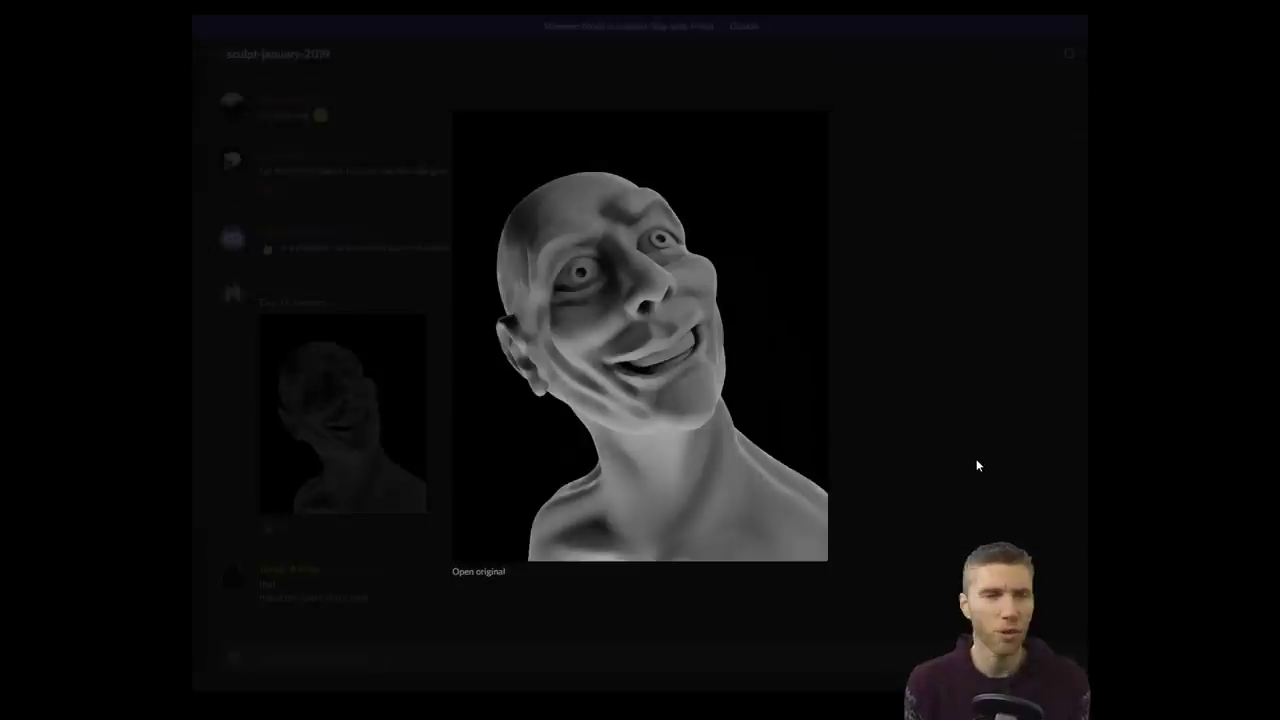